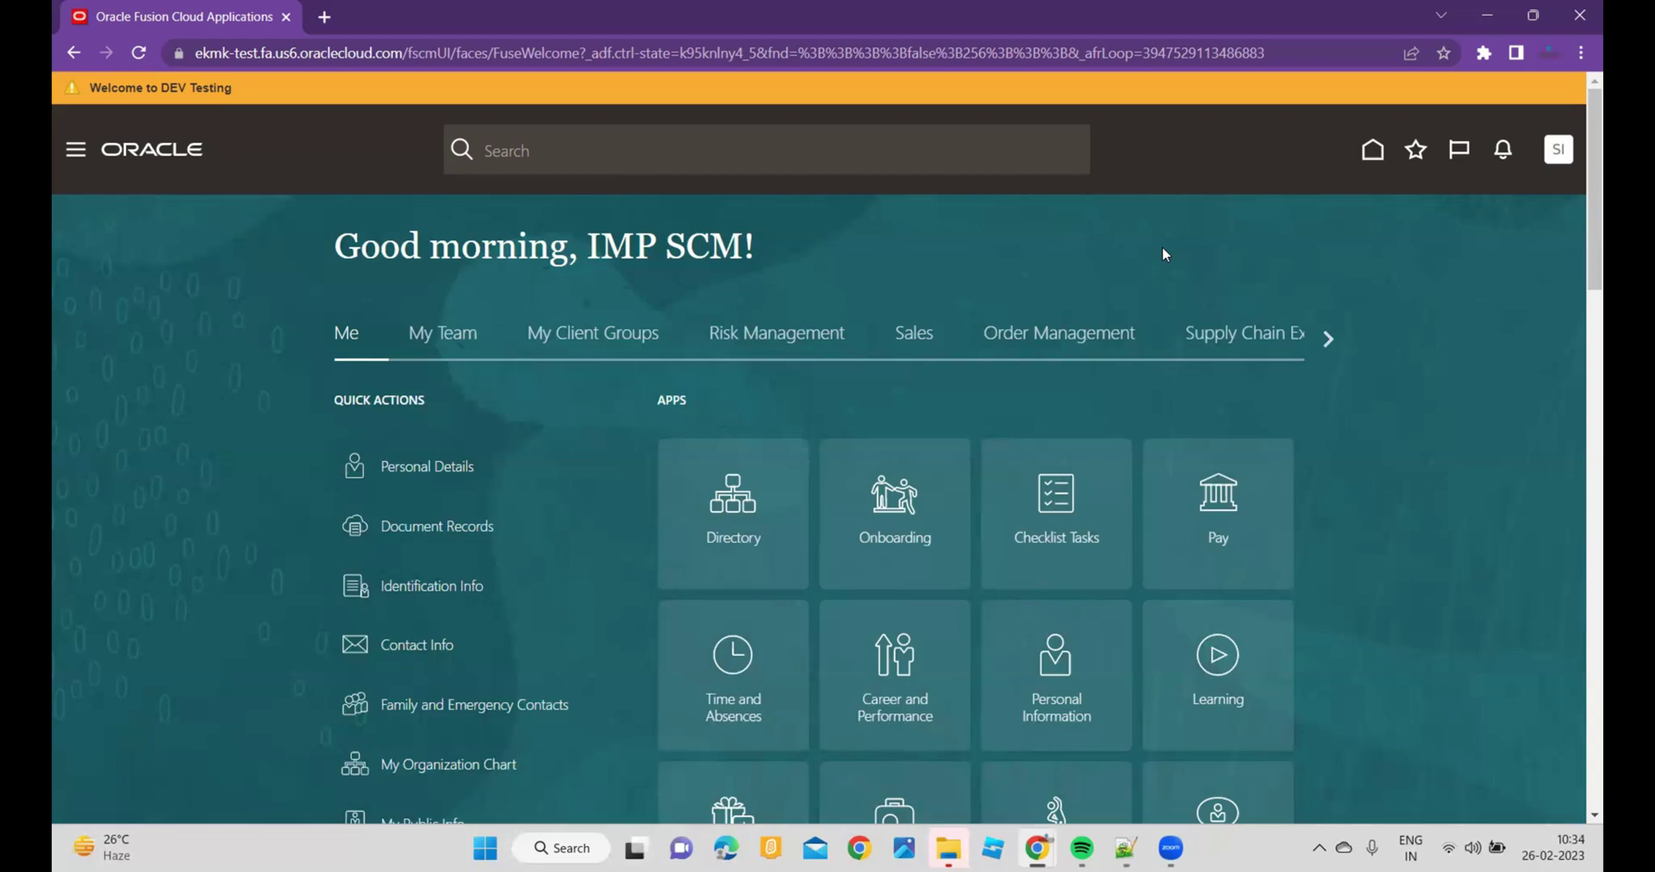
Step: Start a new sales order in Order Management for the customer SP Gurgaon
{"action": "left_click", "coordinate": [1112, 334]}
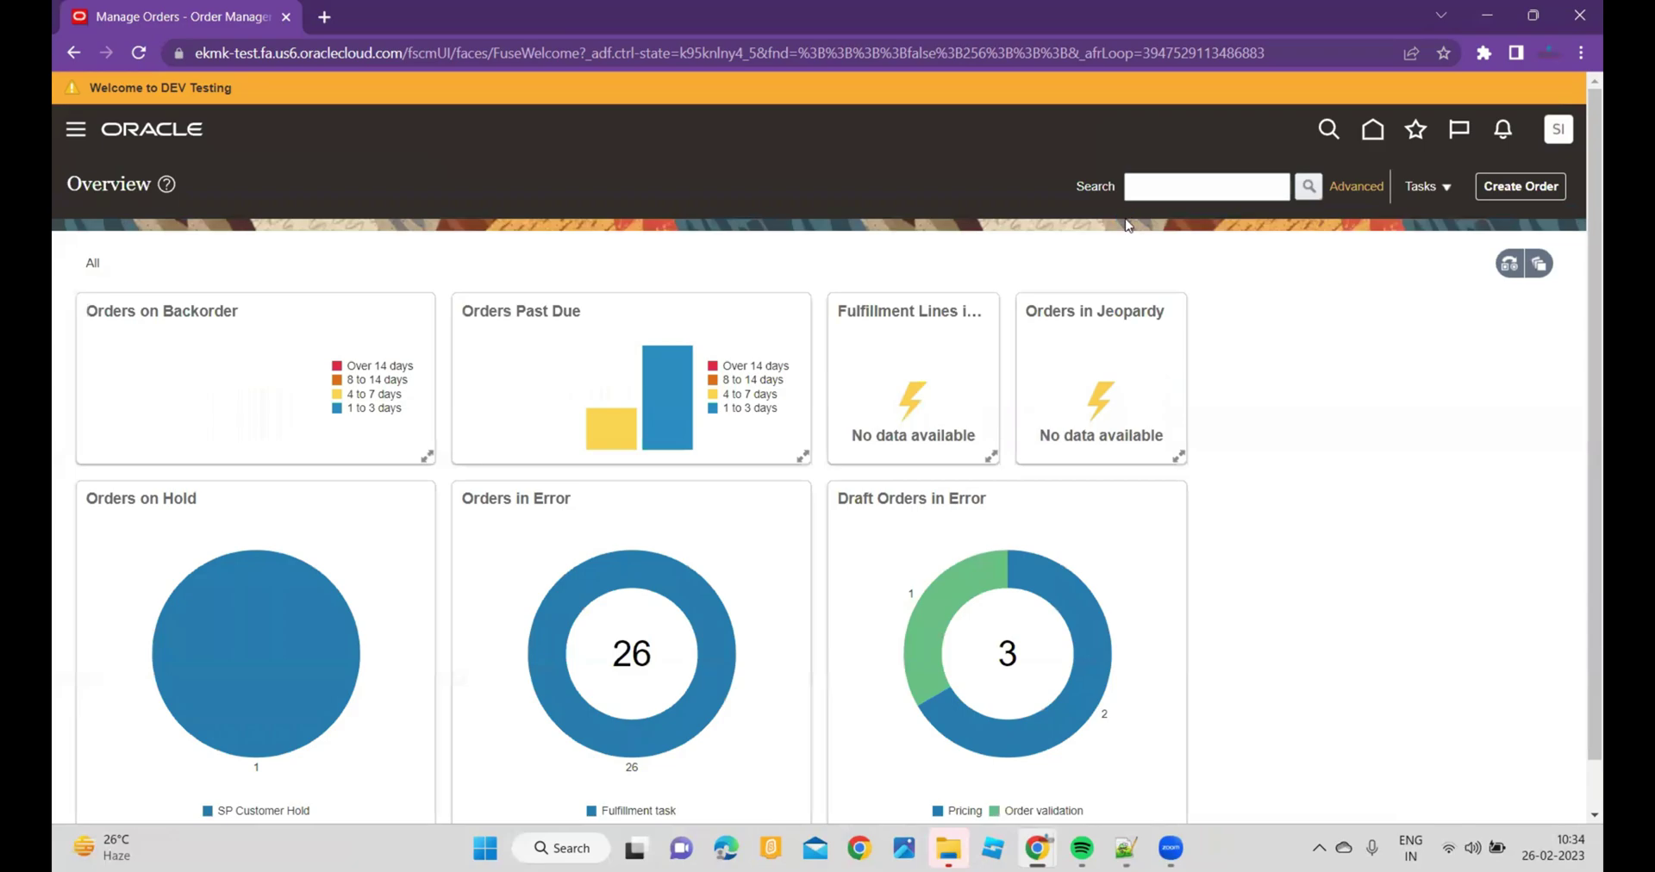
{"action": "left_click", "coordinate": [1512, 192]}
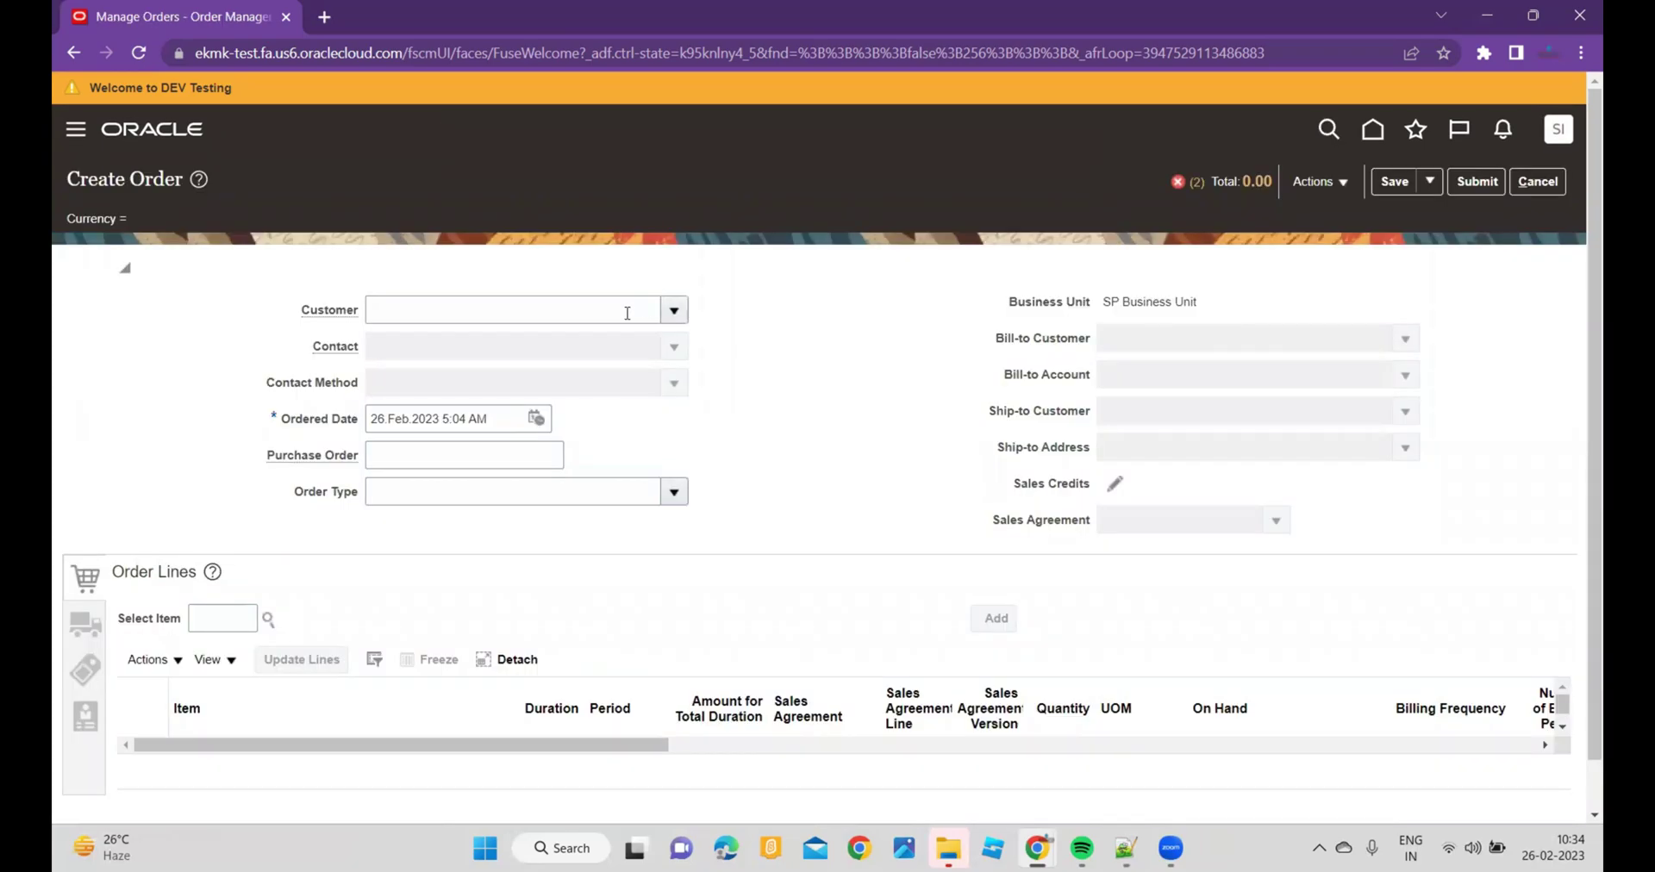
{"action": "left_click", "coordinate": [627, 313]}
{"action": "type", "text": "SP"}
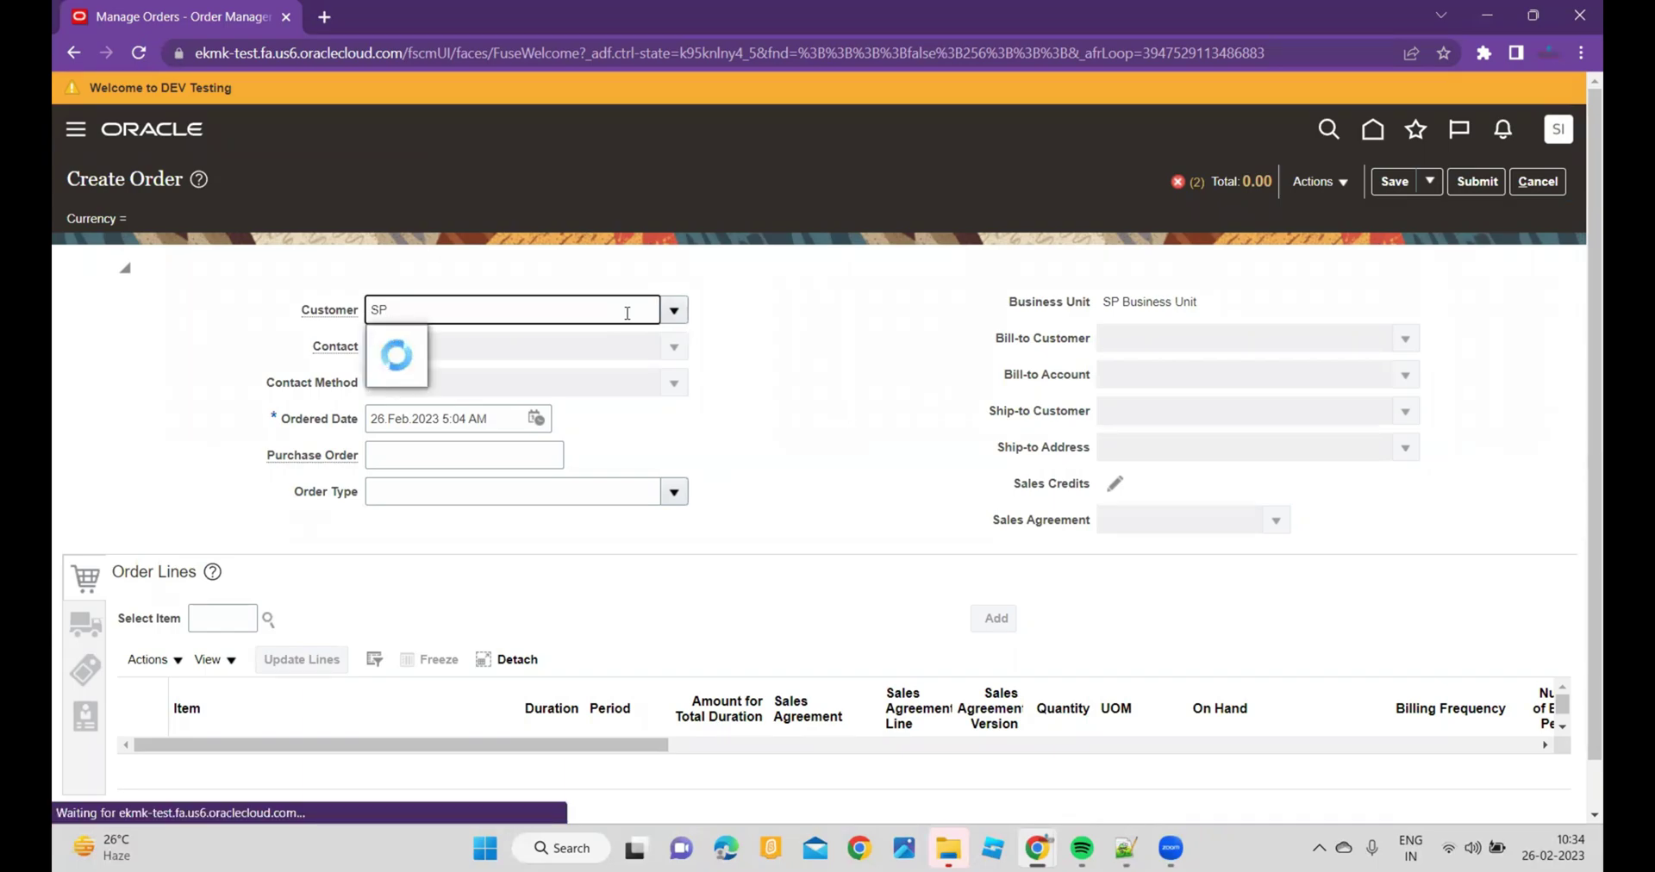
{"action": "left_click", "coordinate": [454, 345]}
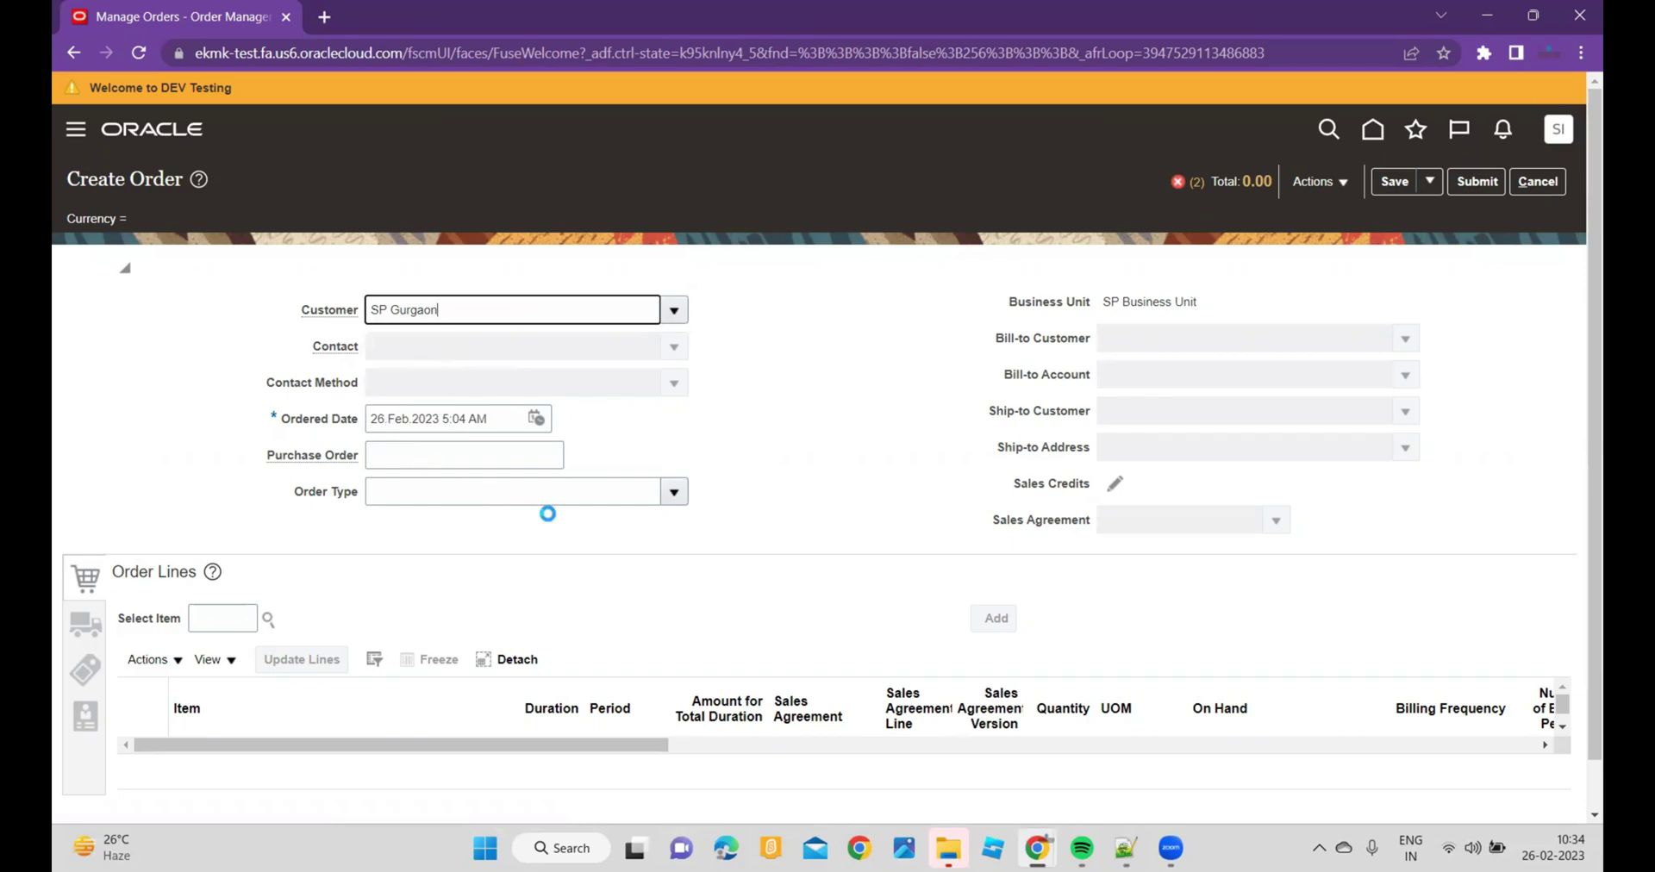
Step: Set the order type of the new order to SP Standard Order
{"action": "left_click", "coordinate": [597, 496]}
{"action": "left_click", "coordinate": [669, 490]}
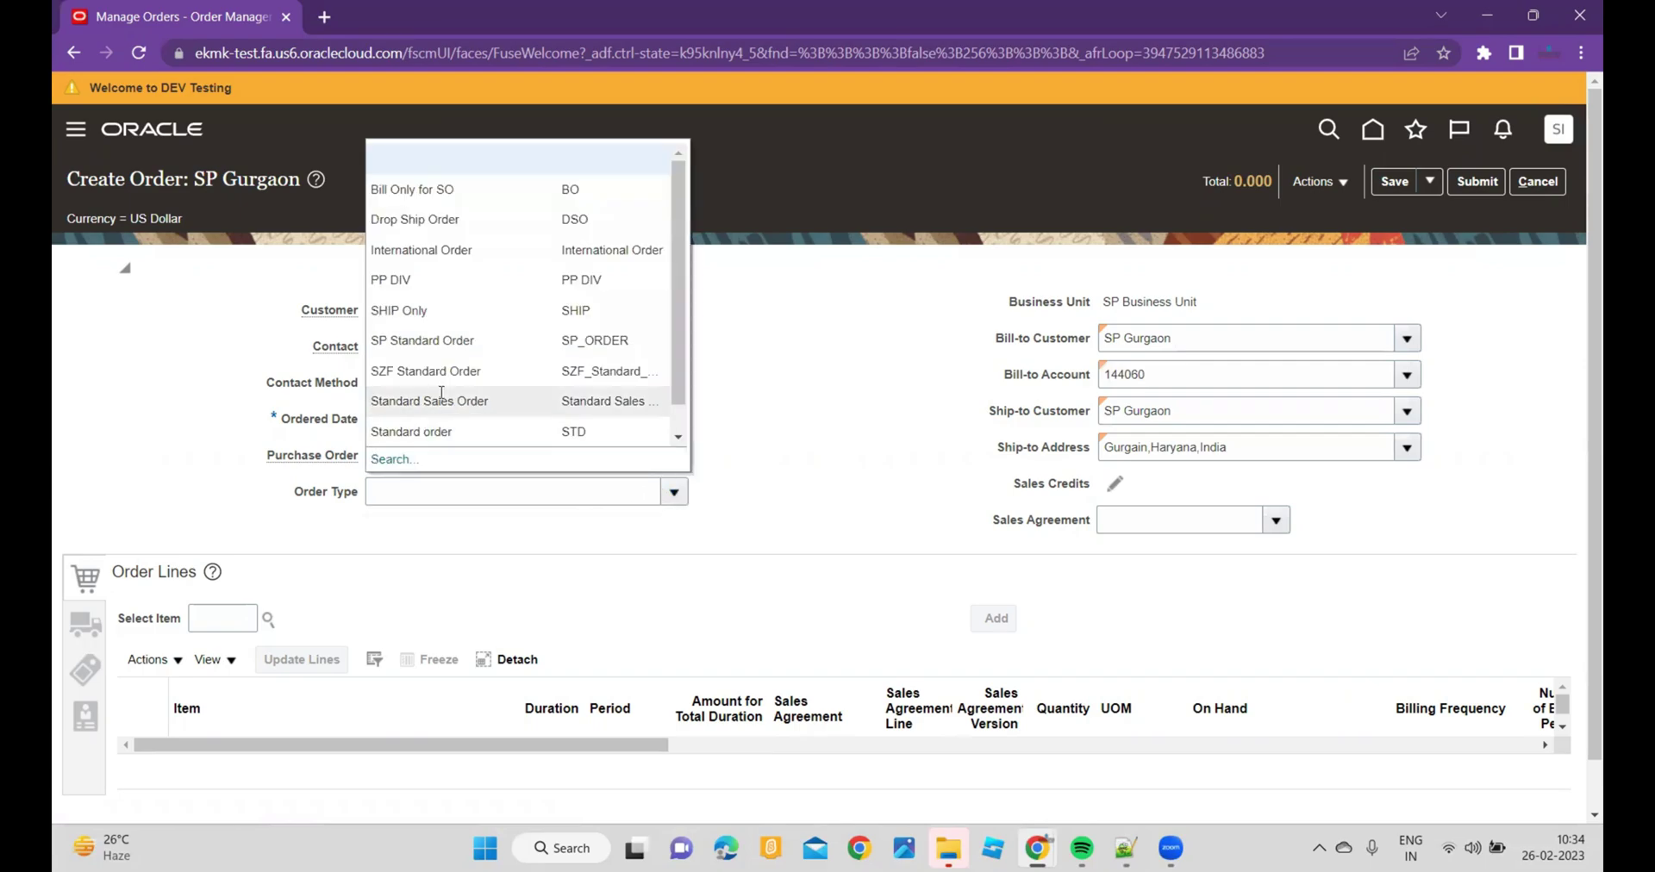
{"action": "scroll", "coordinate": [479, 331], "scroll_direction": "down", "scroll_amount": 3}
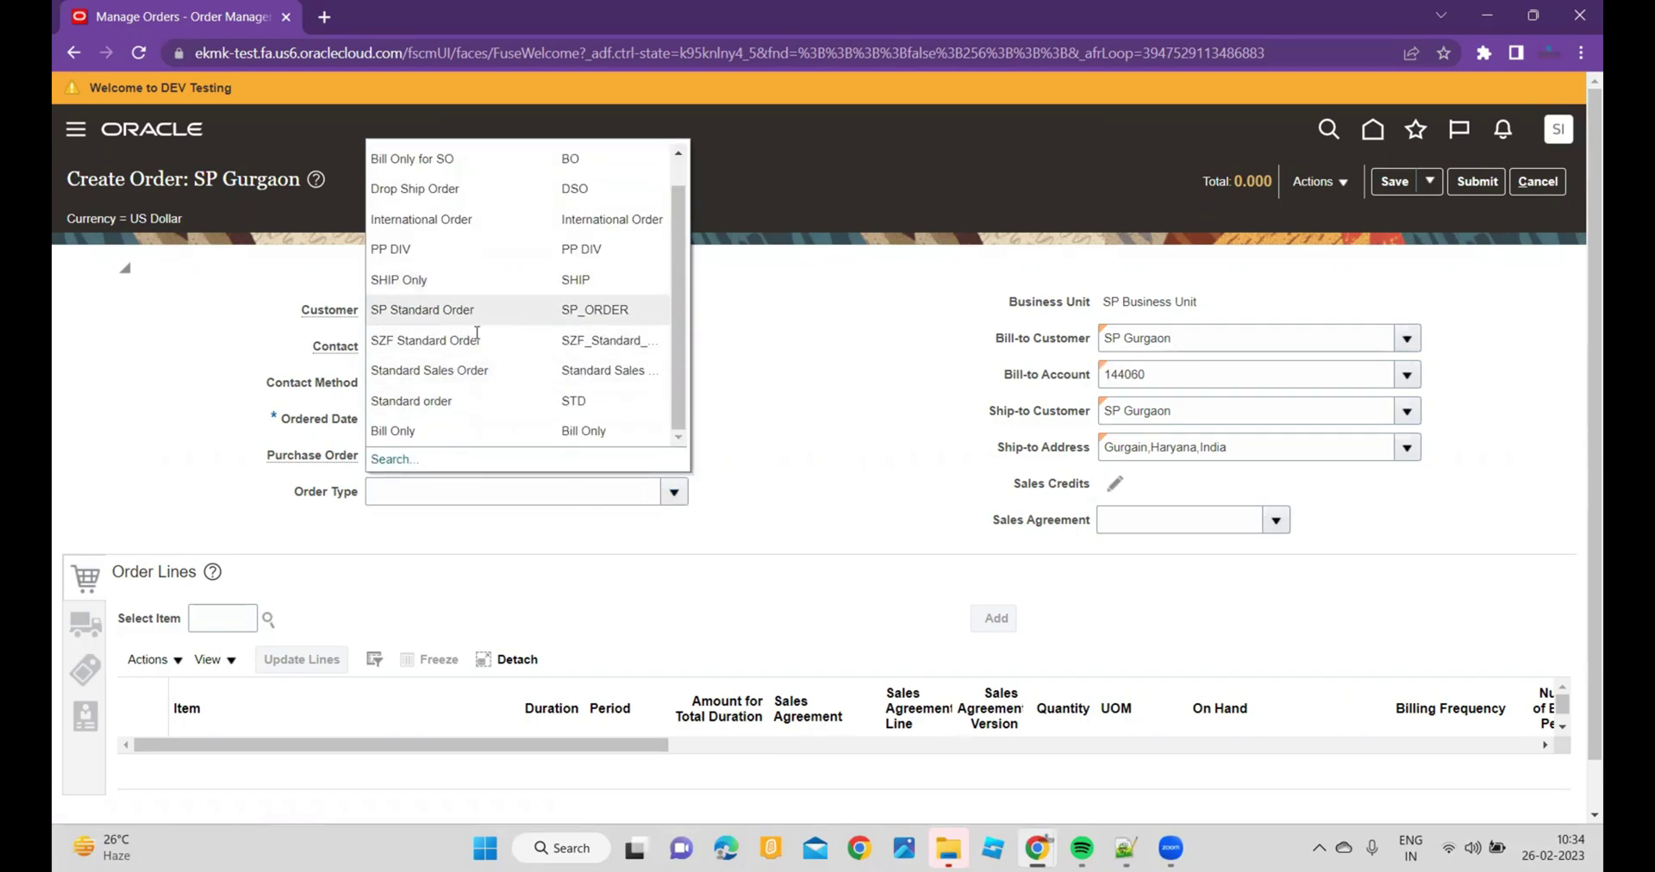
{"action": "left_click", "coordinate": [461, 624]}
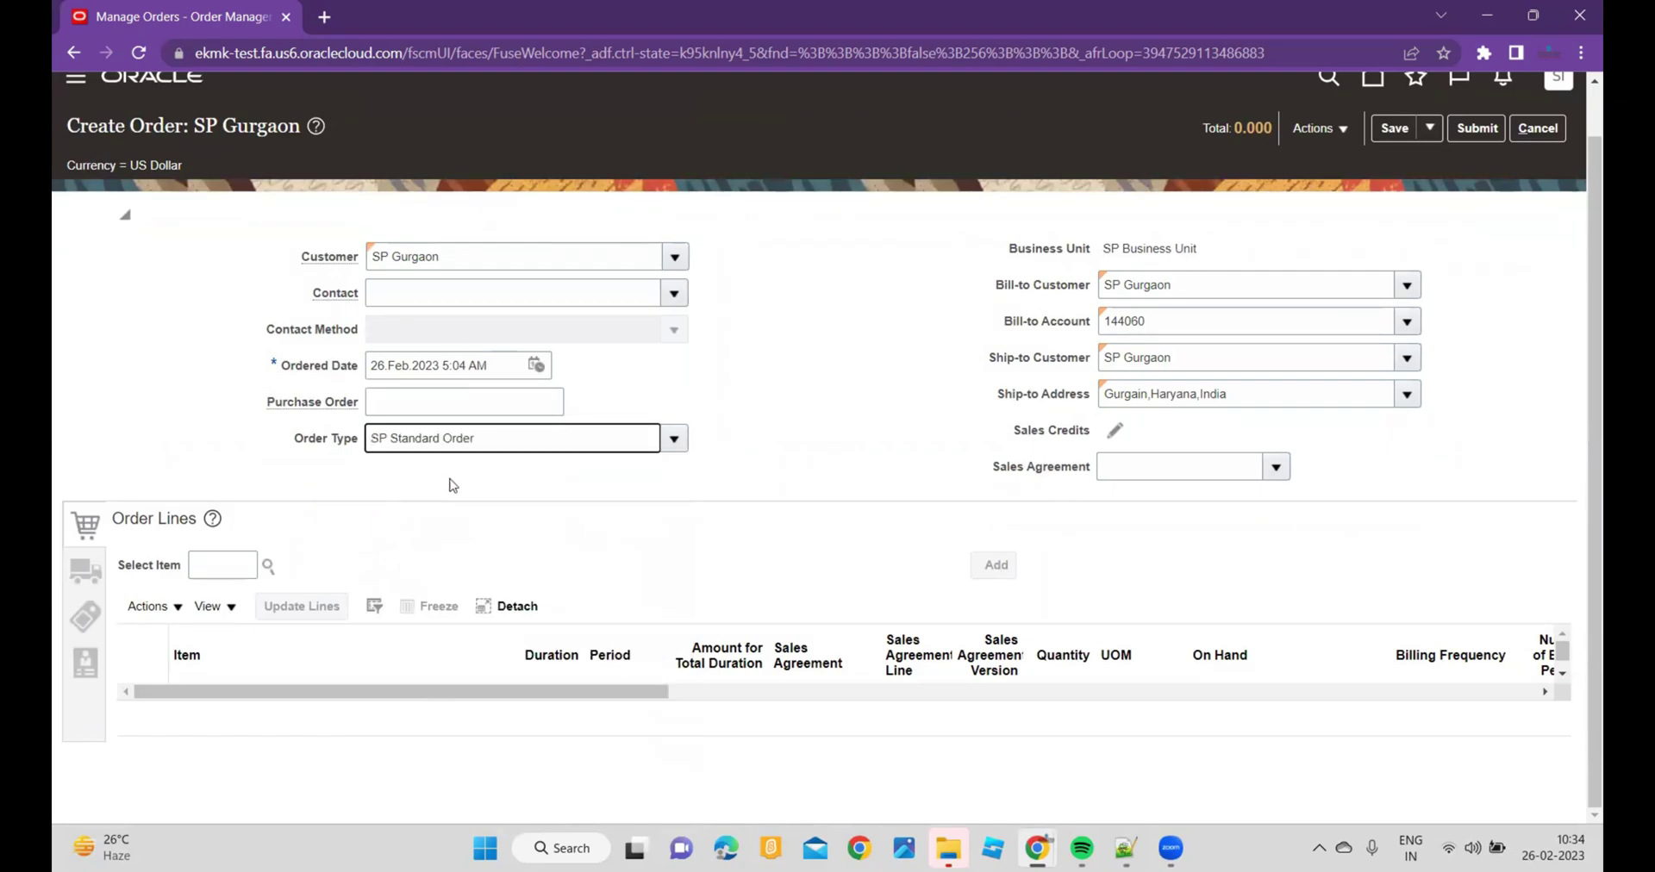
Step: Add item SPEG001 to the order lines with a quantity of 1 Each
{"action": "left_click", "coordinate": [217, 572]}
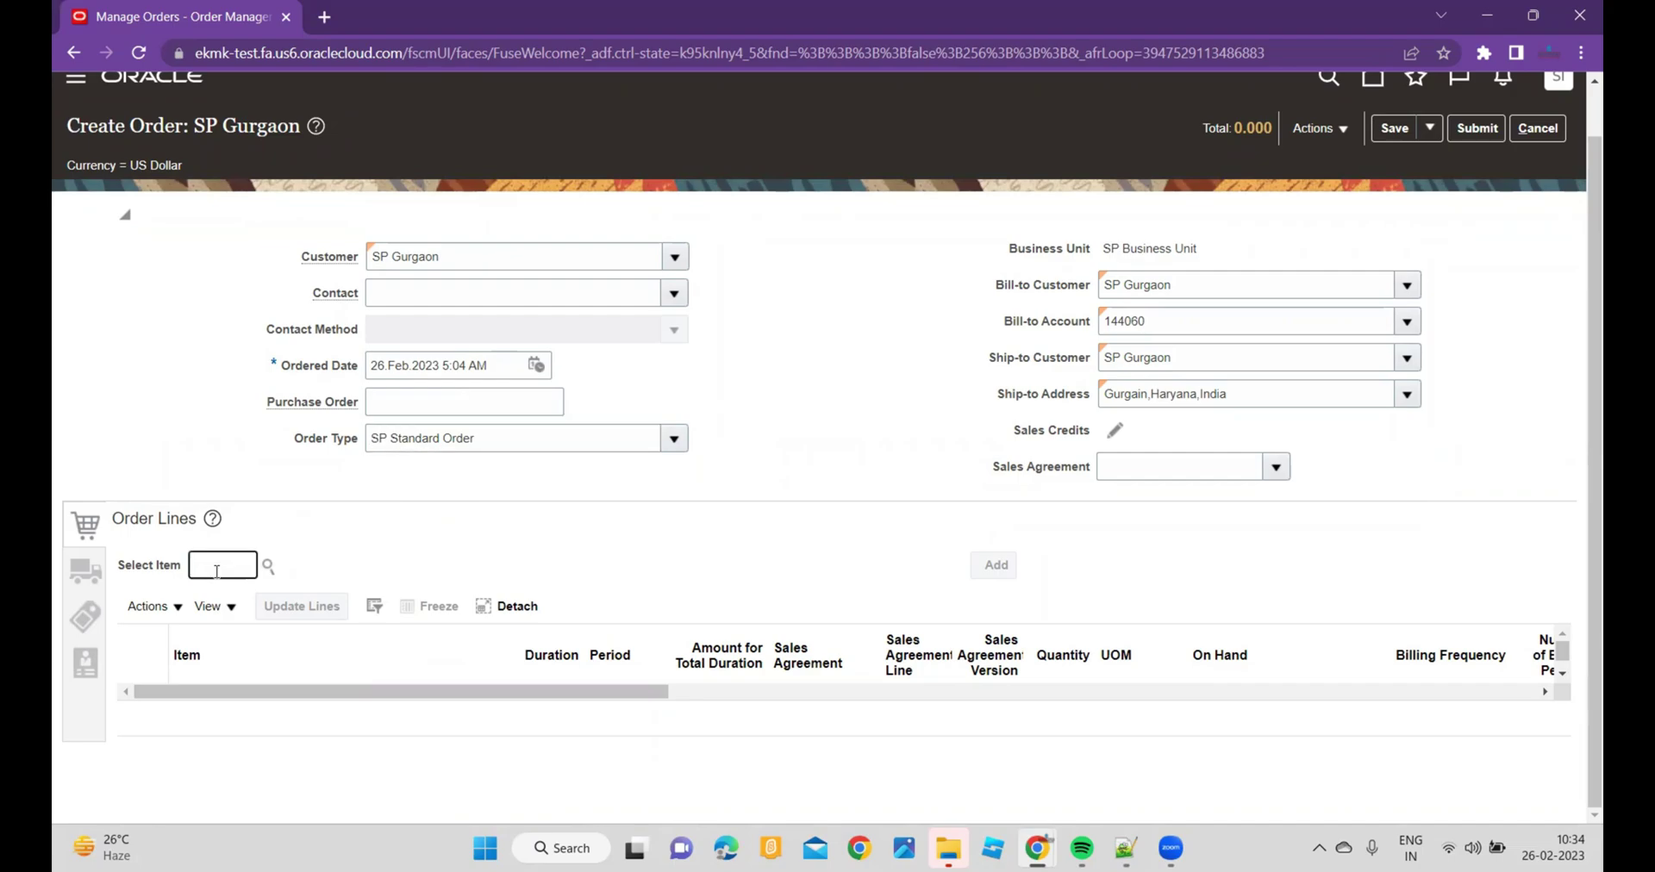
{"action": "type", "text": "SPEG001"}
{"action": "key", "text": "Tab"}
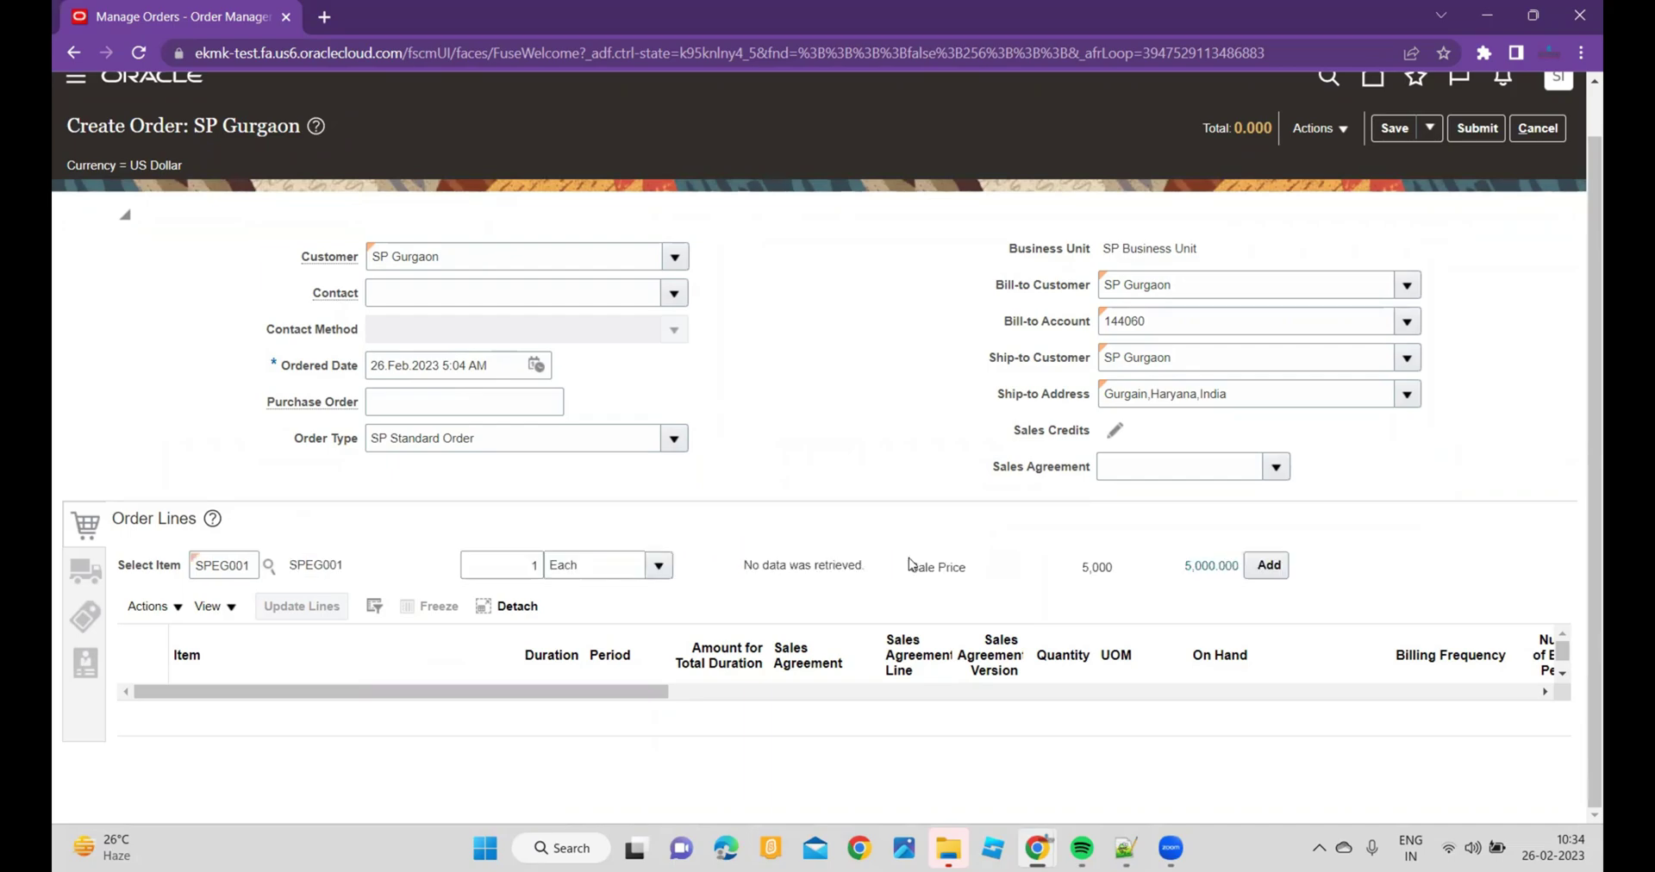
{"action": "left_click", "coordinate": [1267, 567]}
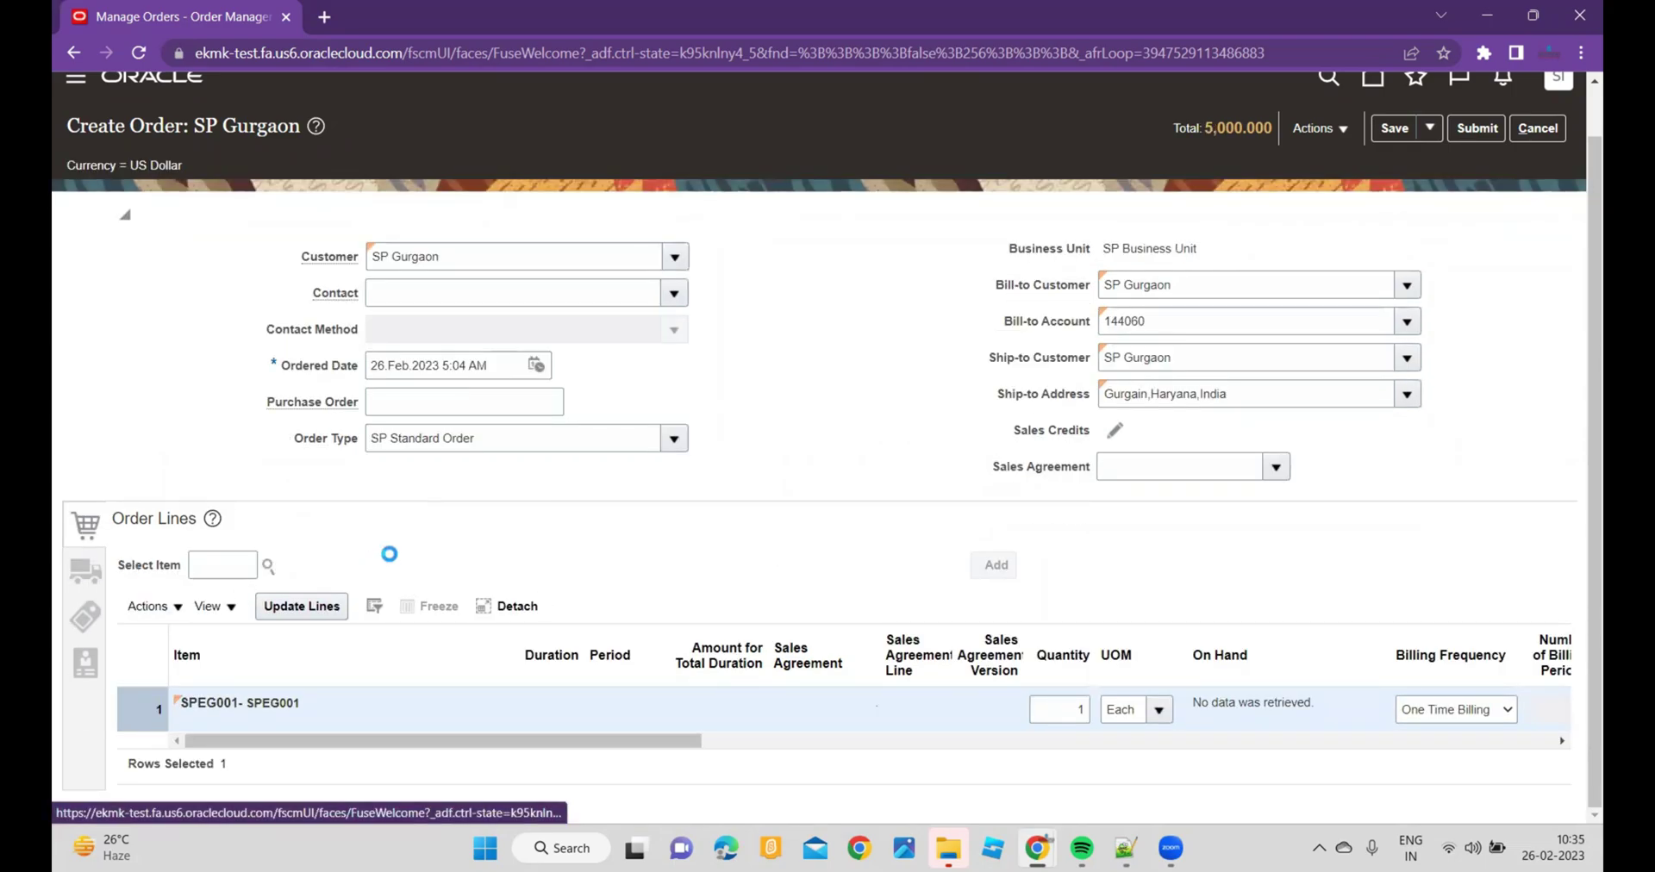
Step: Set the supply warehouse in the shipment details to SP0001 - SP Gurgaon and return to the order lines
{"action": "double_click", "coordinate": [294, 574]}
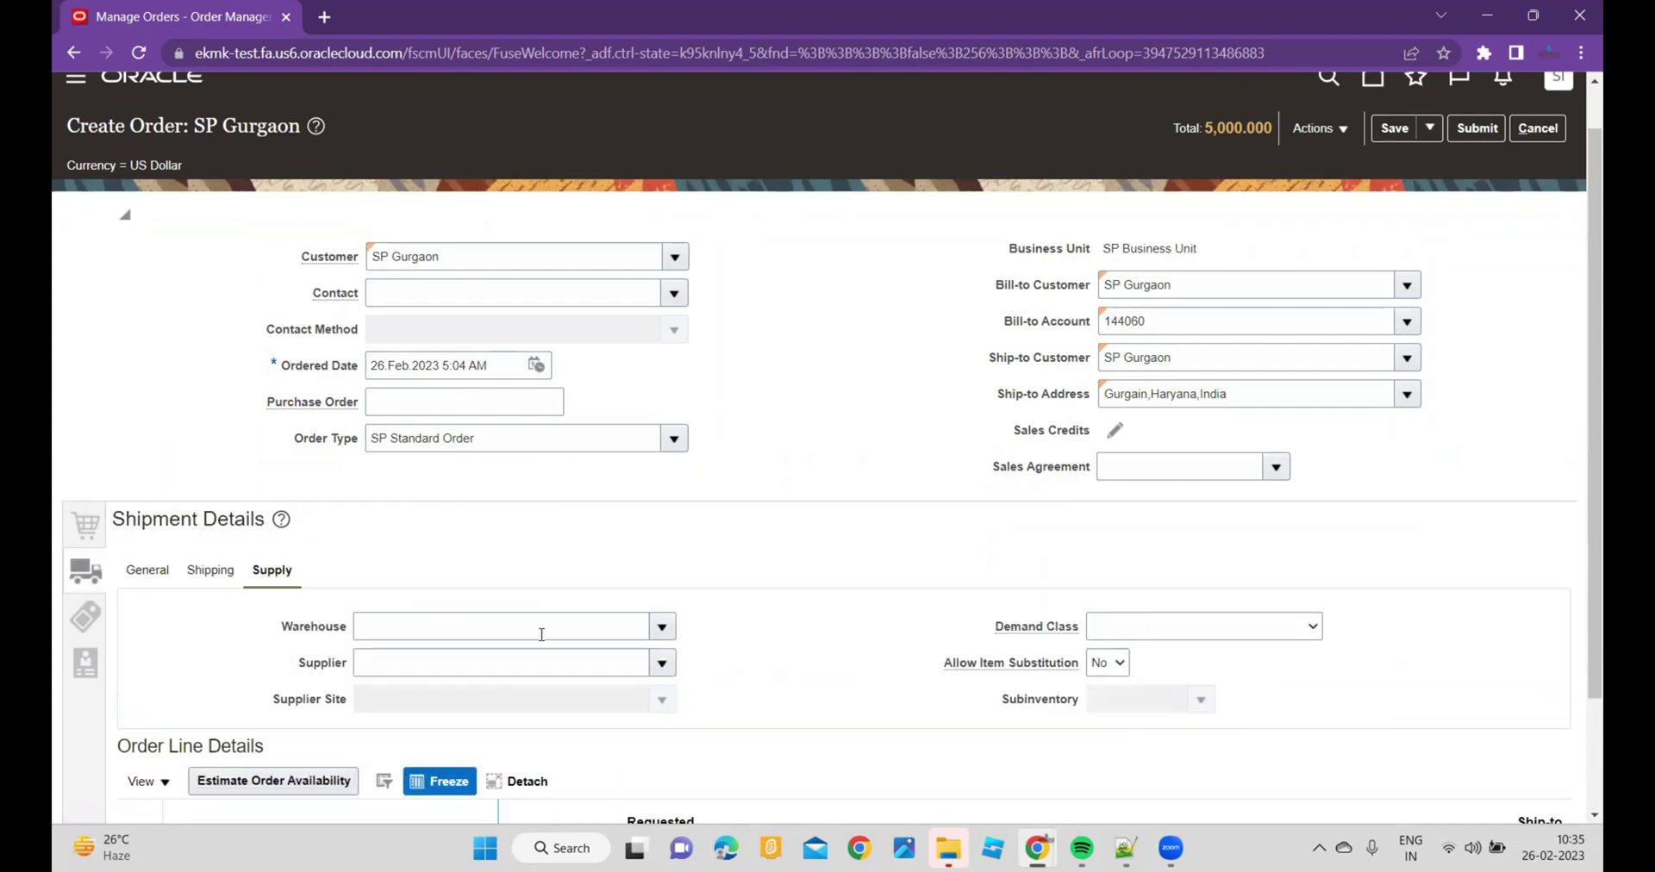
{"action": "left_click", "coordinate": [568, 625]}
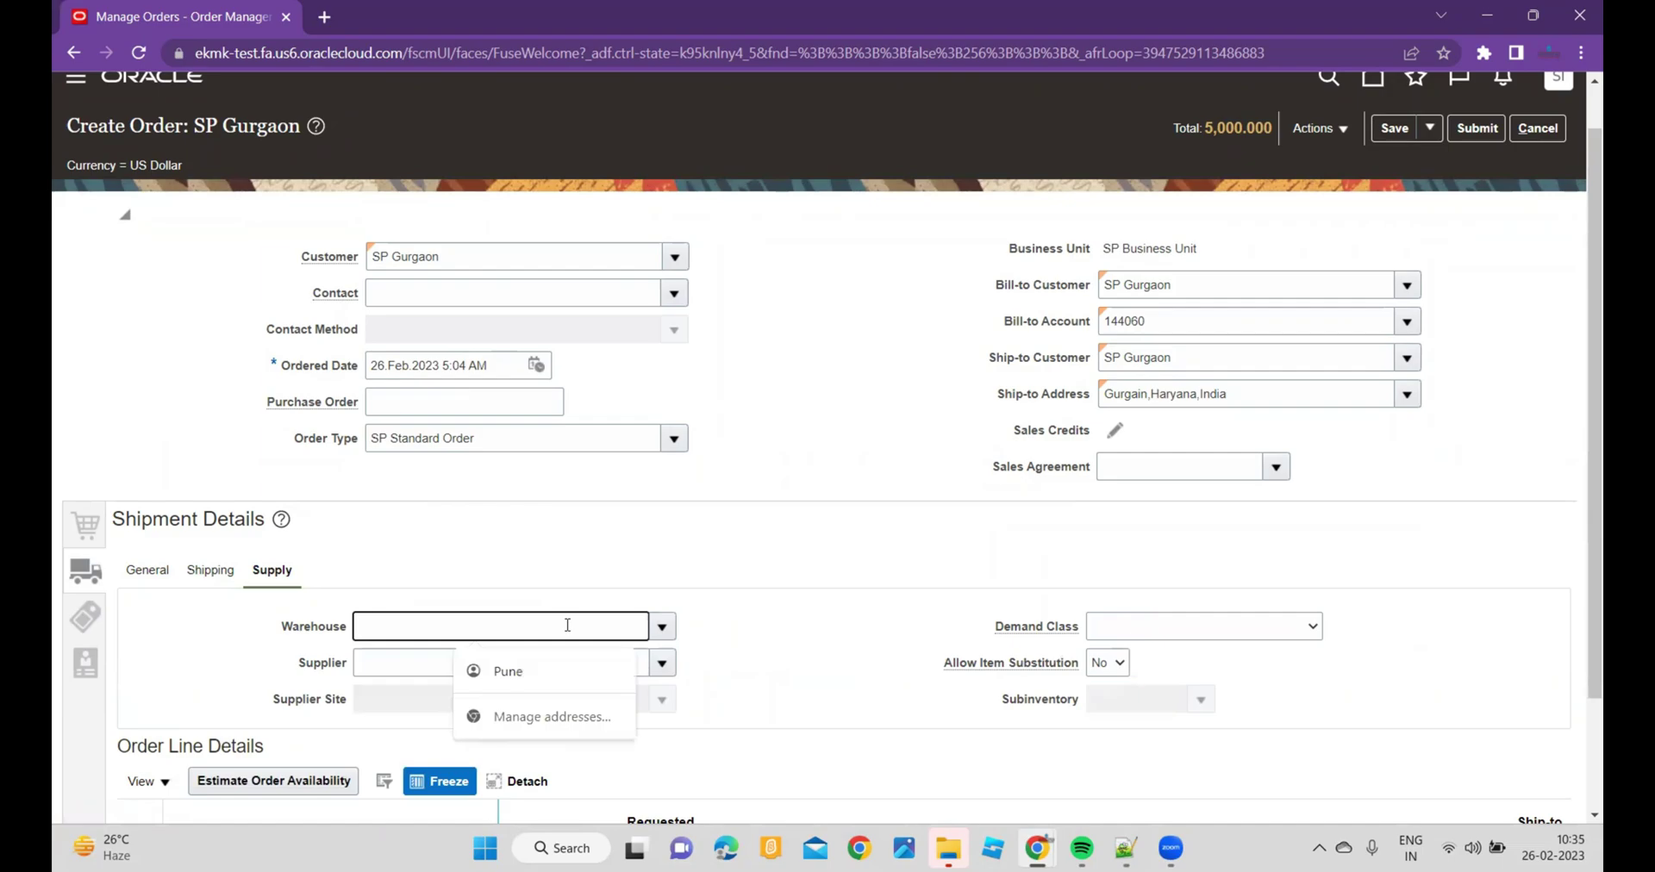
{"action": "type", "text": "SP"}
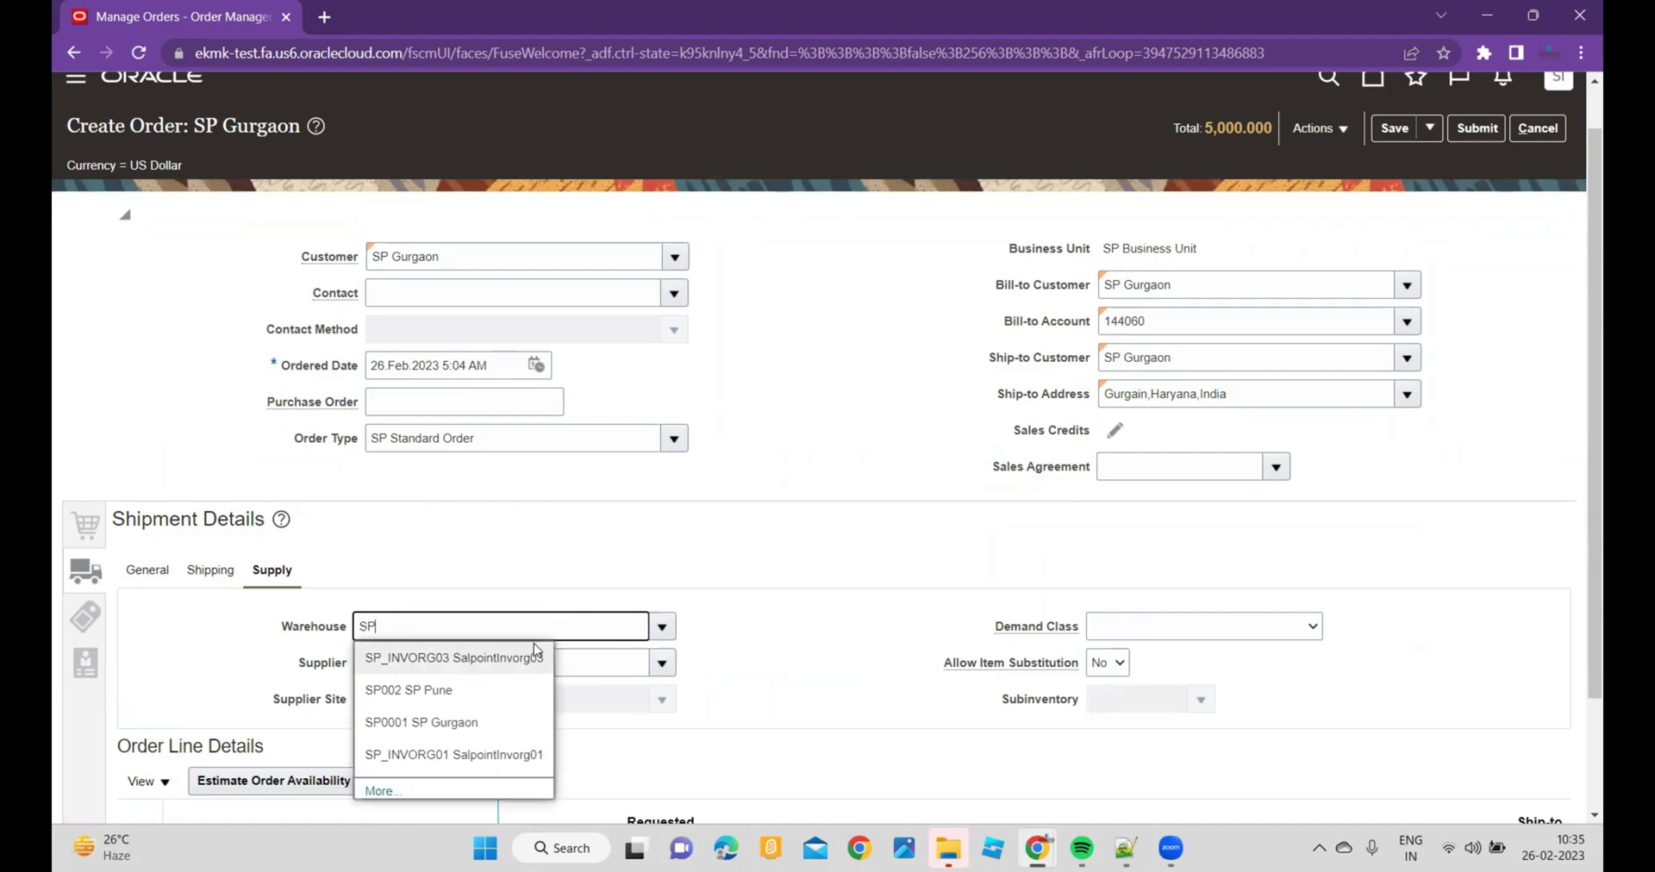
{"action": "left_click", "coordinate": [453, 722]}
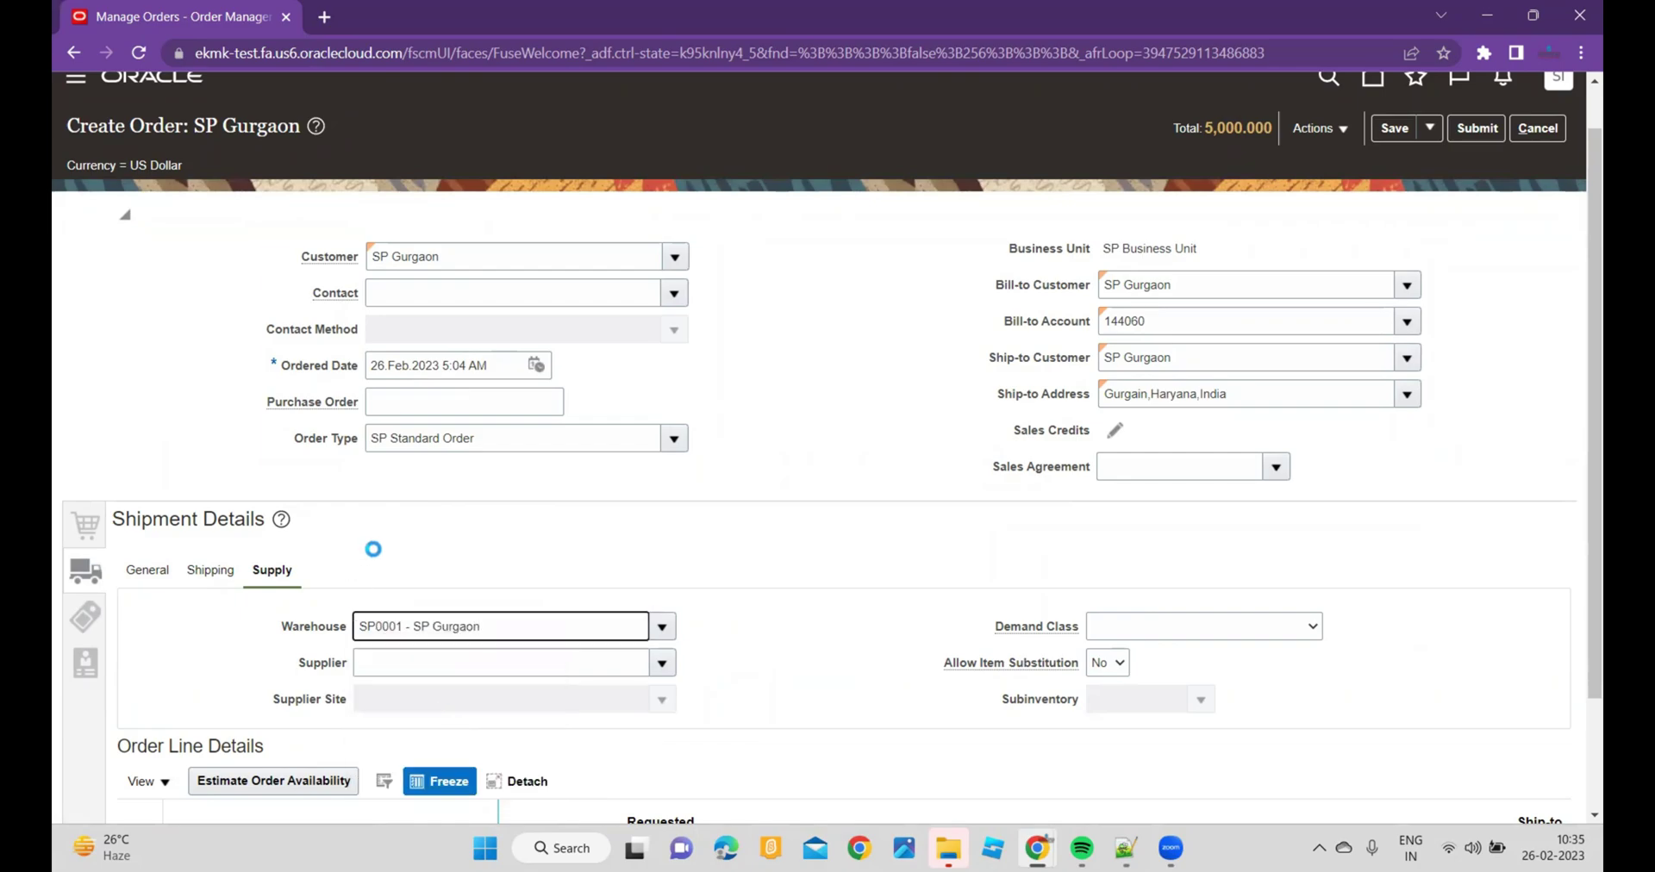
{"action": "left_click", "coordinate": [87, 617]}
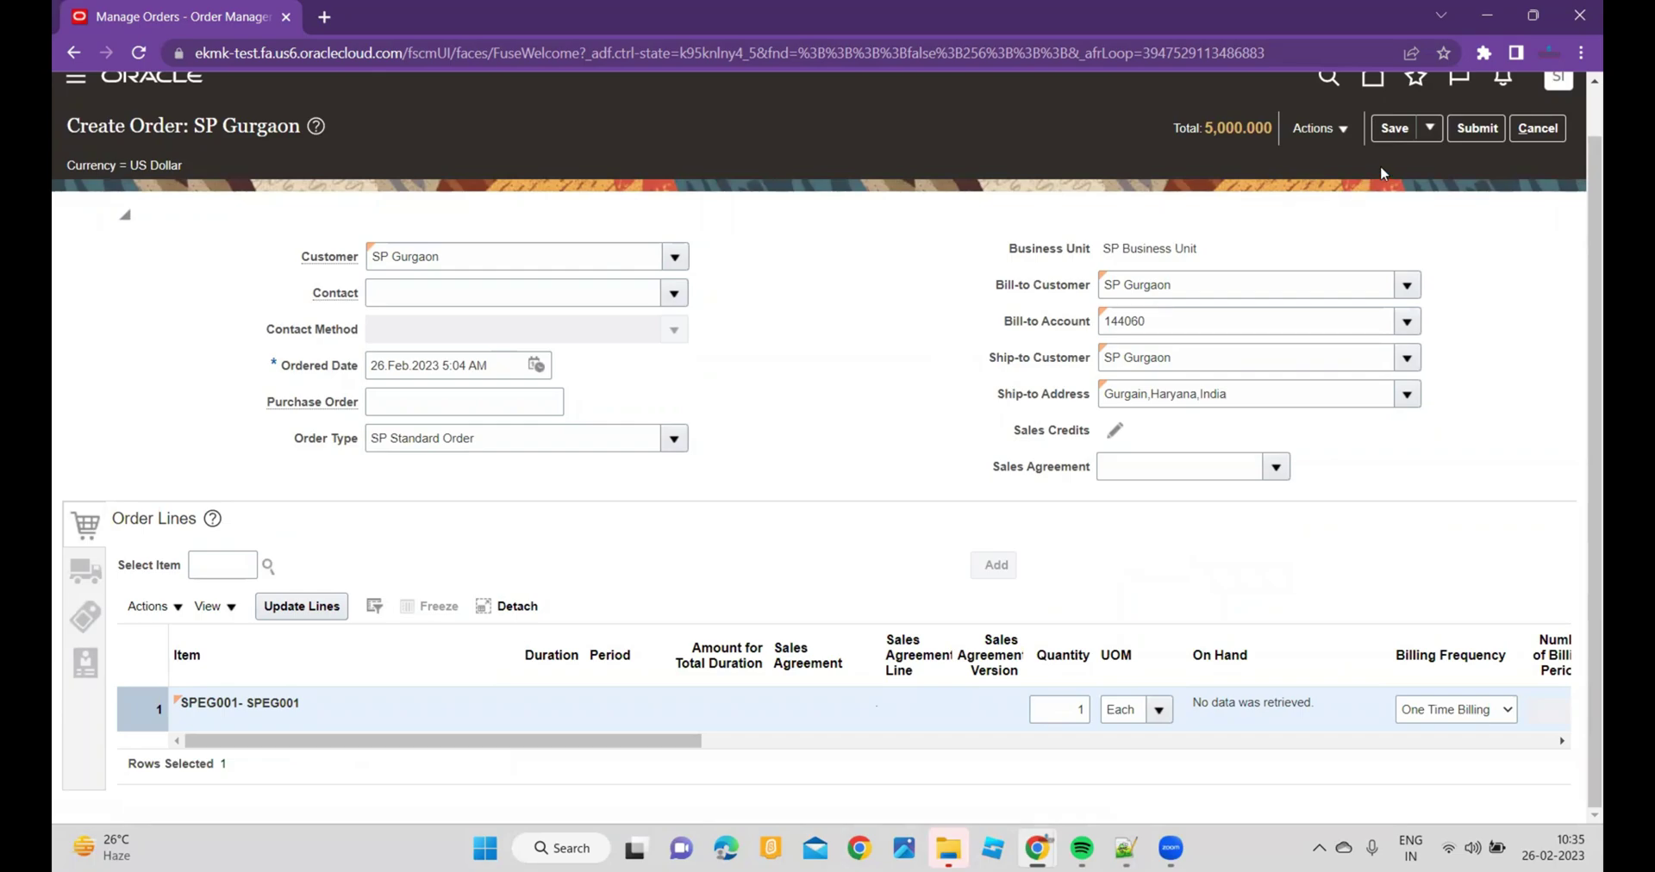
Step: Save the order as a draft and check the hold details of line 1
{"action": "left_click", "coordinate": [1394, 127]}
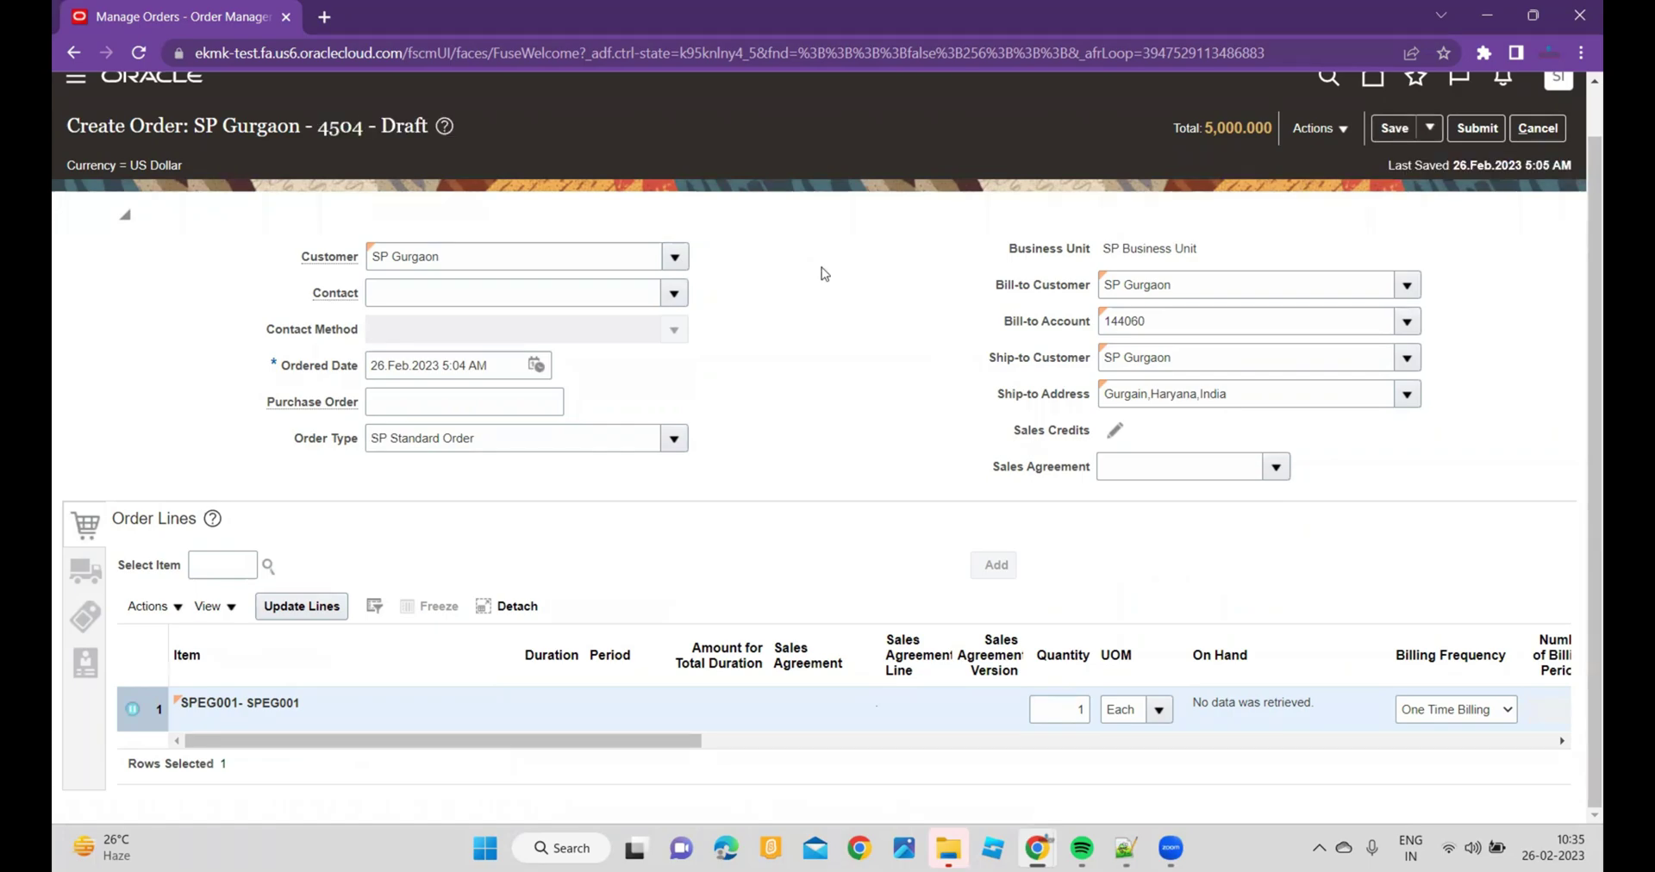
{"action": "left_click", "coordinate": [132, 712]}
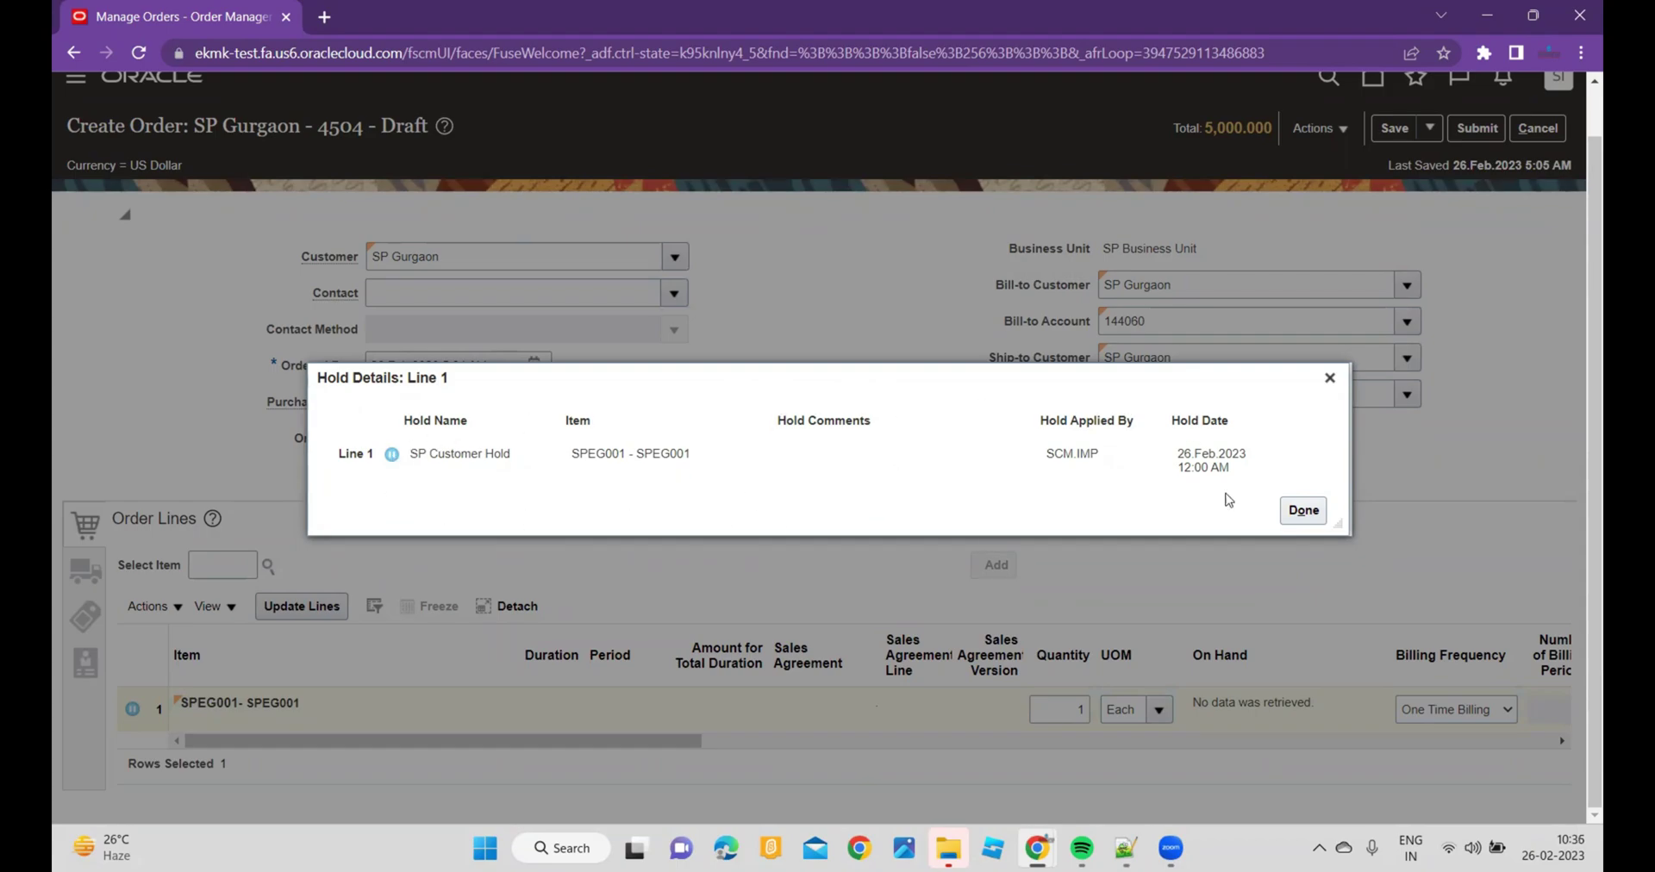
{"action": "left_click", "coordinate": [1301, 513]}
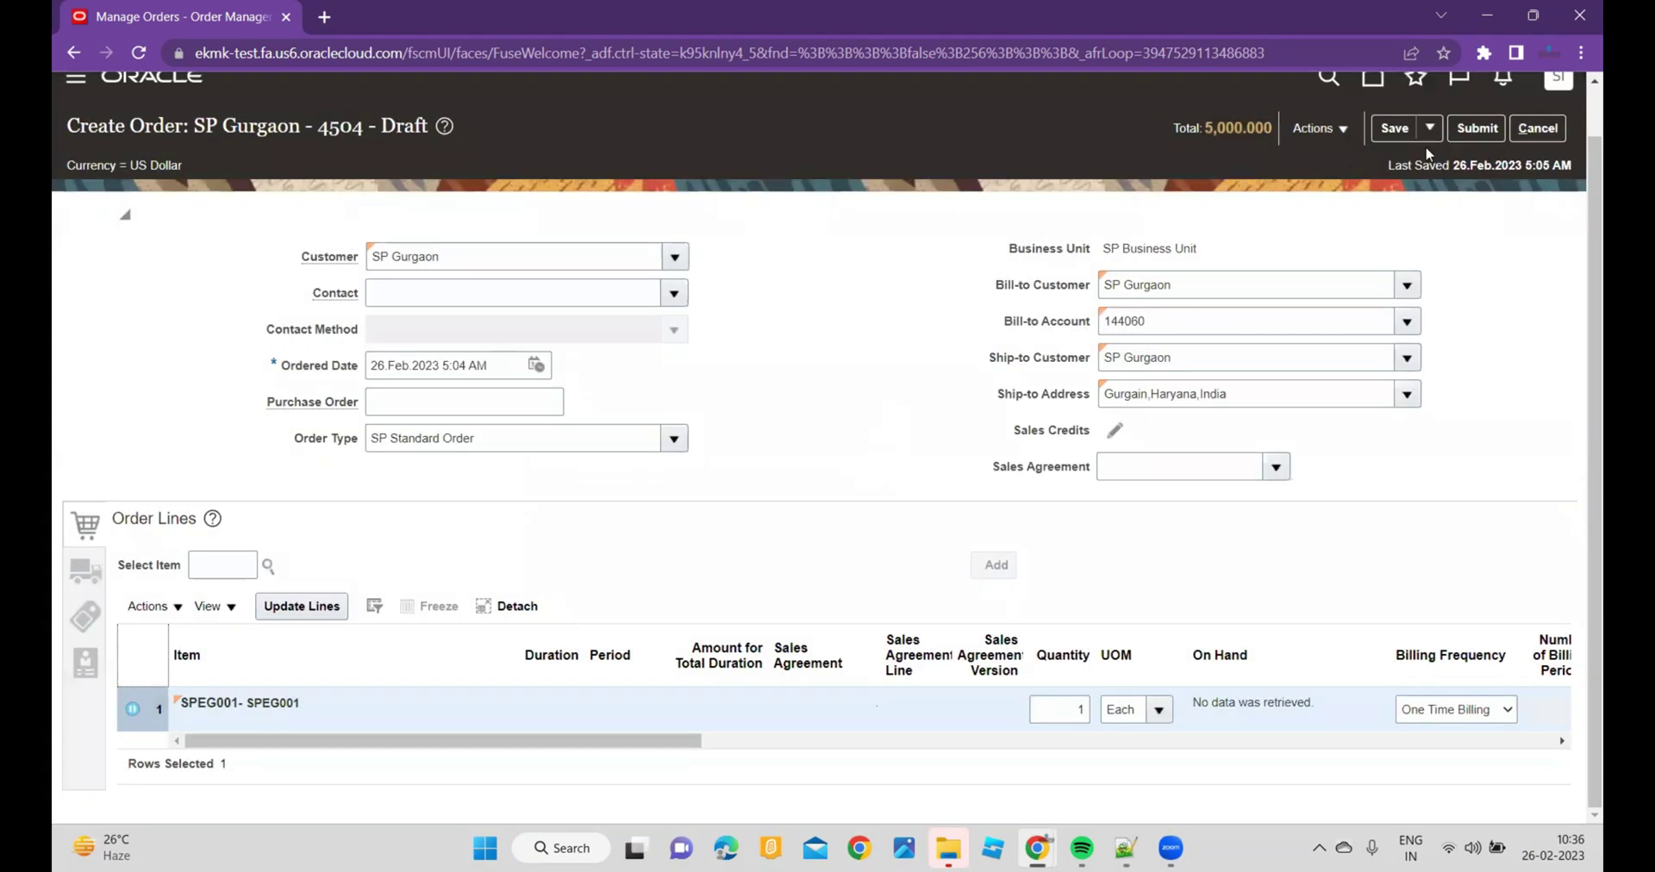
Step: Submit the sales order and review the hold details of the submitted order
{"action": "left_click", "coordinate": [1476, 128]}
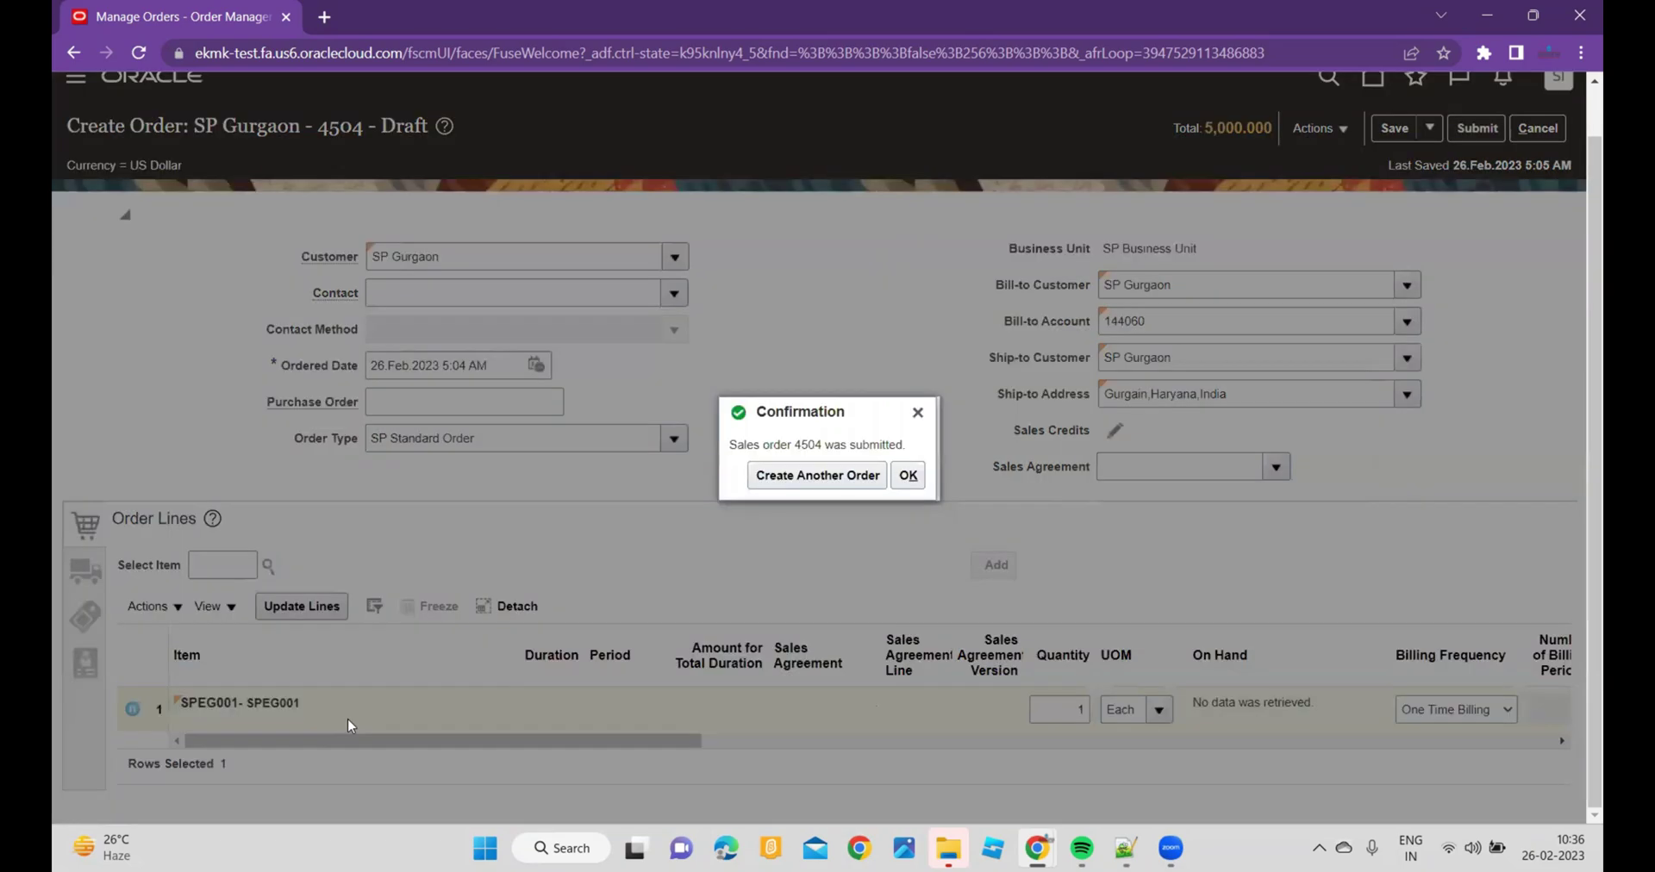
{"action": "left_click", "coordinate": [906, 477]}
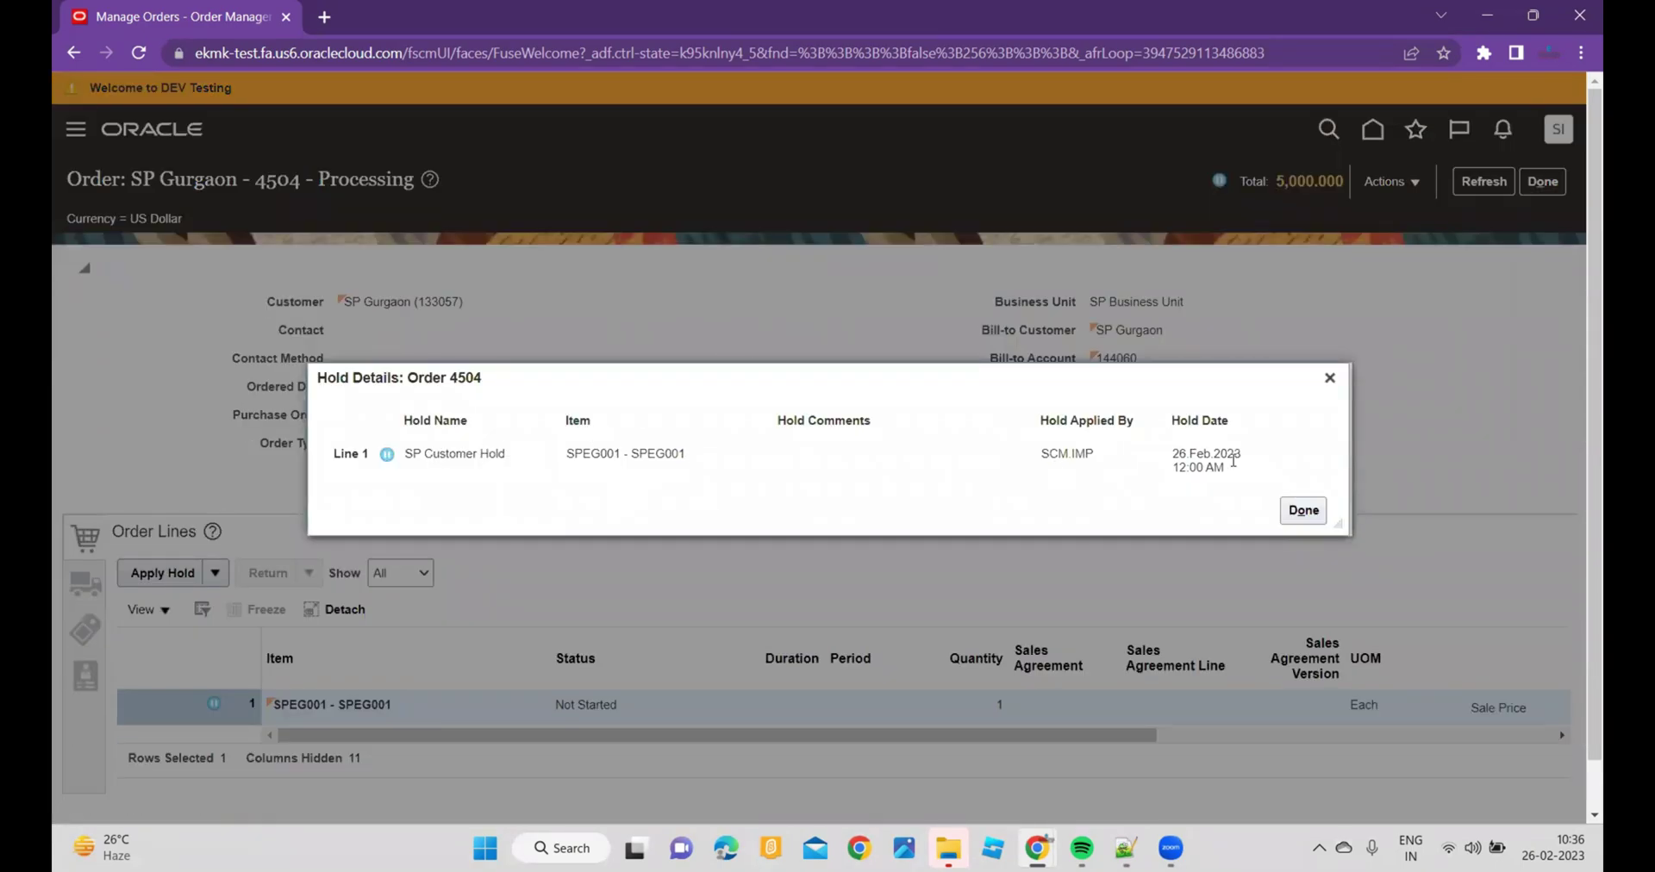
{"action": "left_click", "coordinate": [1330, 378]}
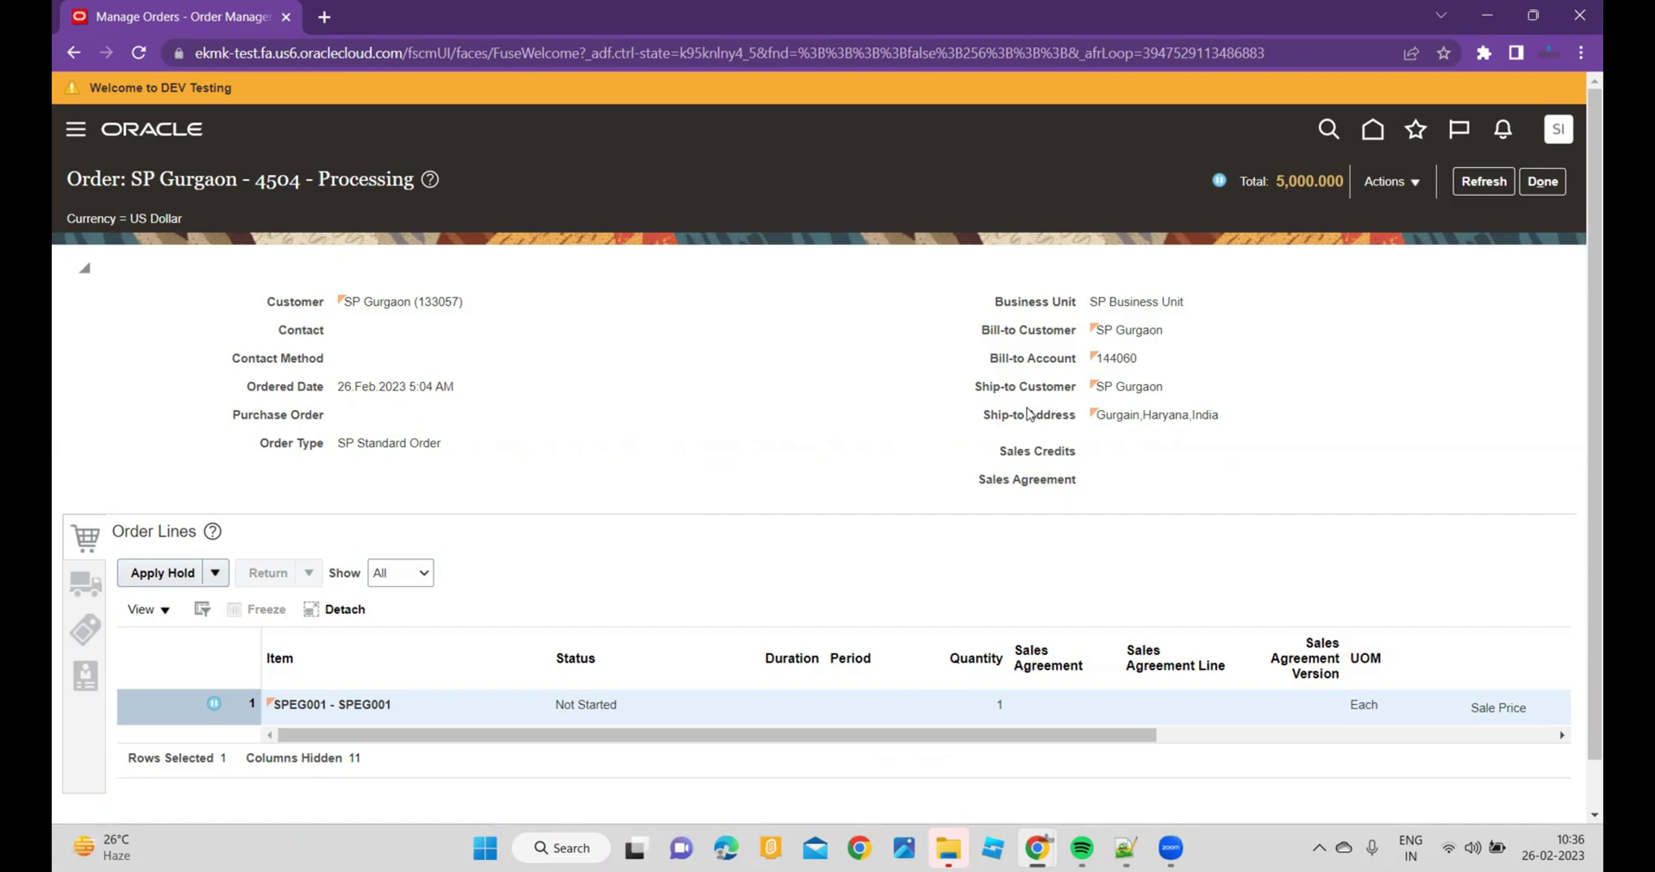
Step: Go from the home page to Setup and Maintenance and open its task search
{"action": "left_click", "coordinate": [1370, 131]}
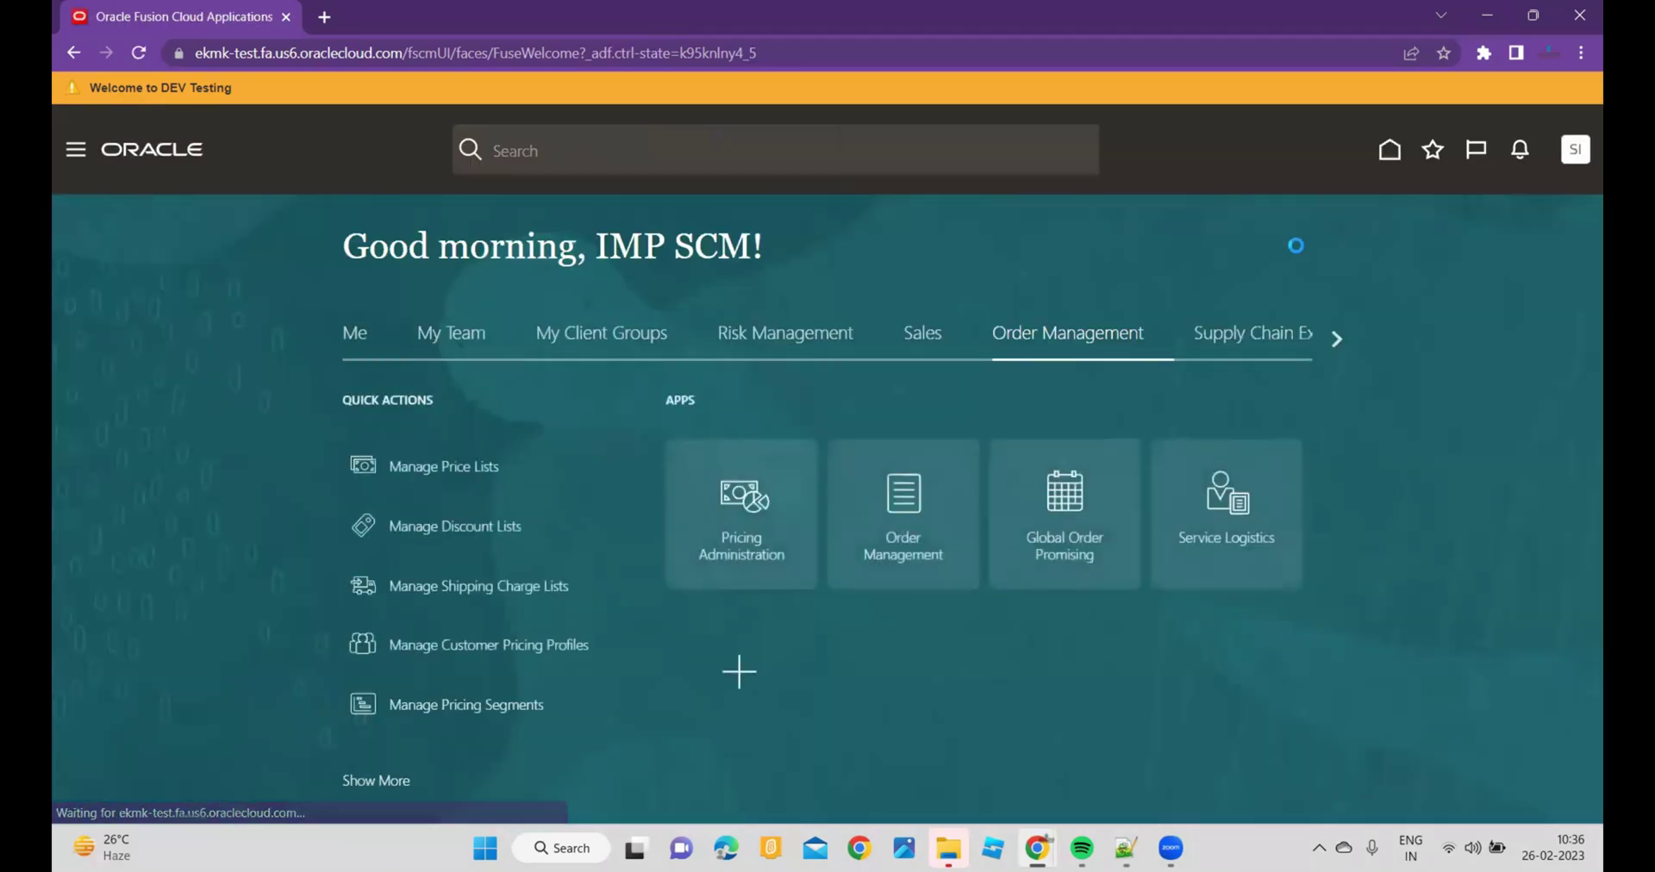
{"action": "left_click", "coordinate": [1562, 157]}
{"action": "left_click", "coordinate": [1227, 451]}
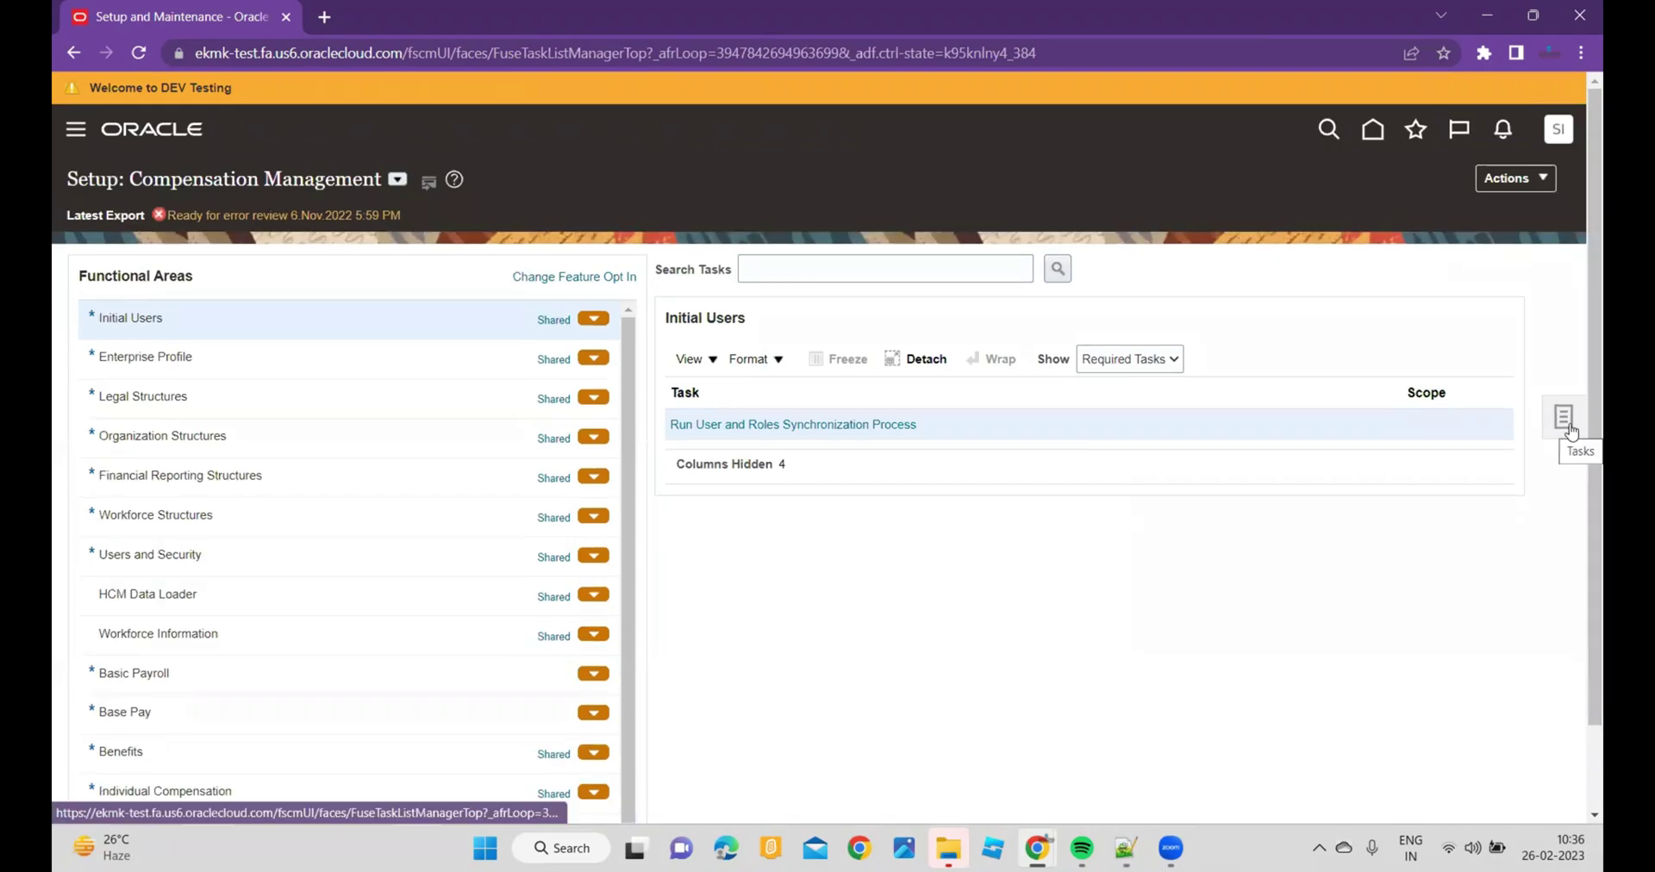
{"action": "left_click", "coordinate": [1566, 423]}
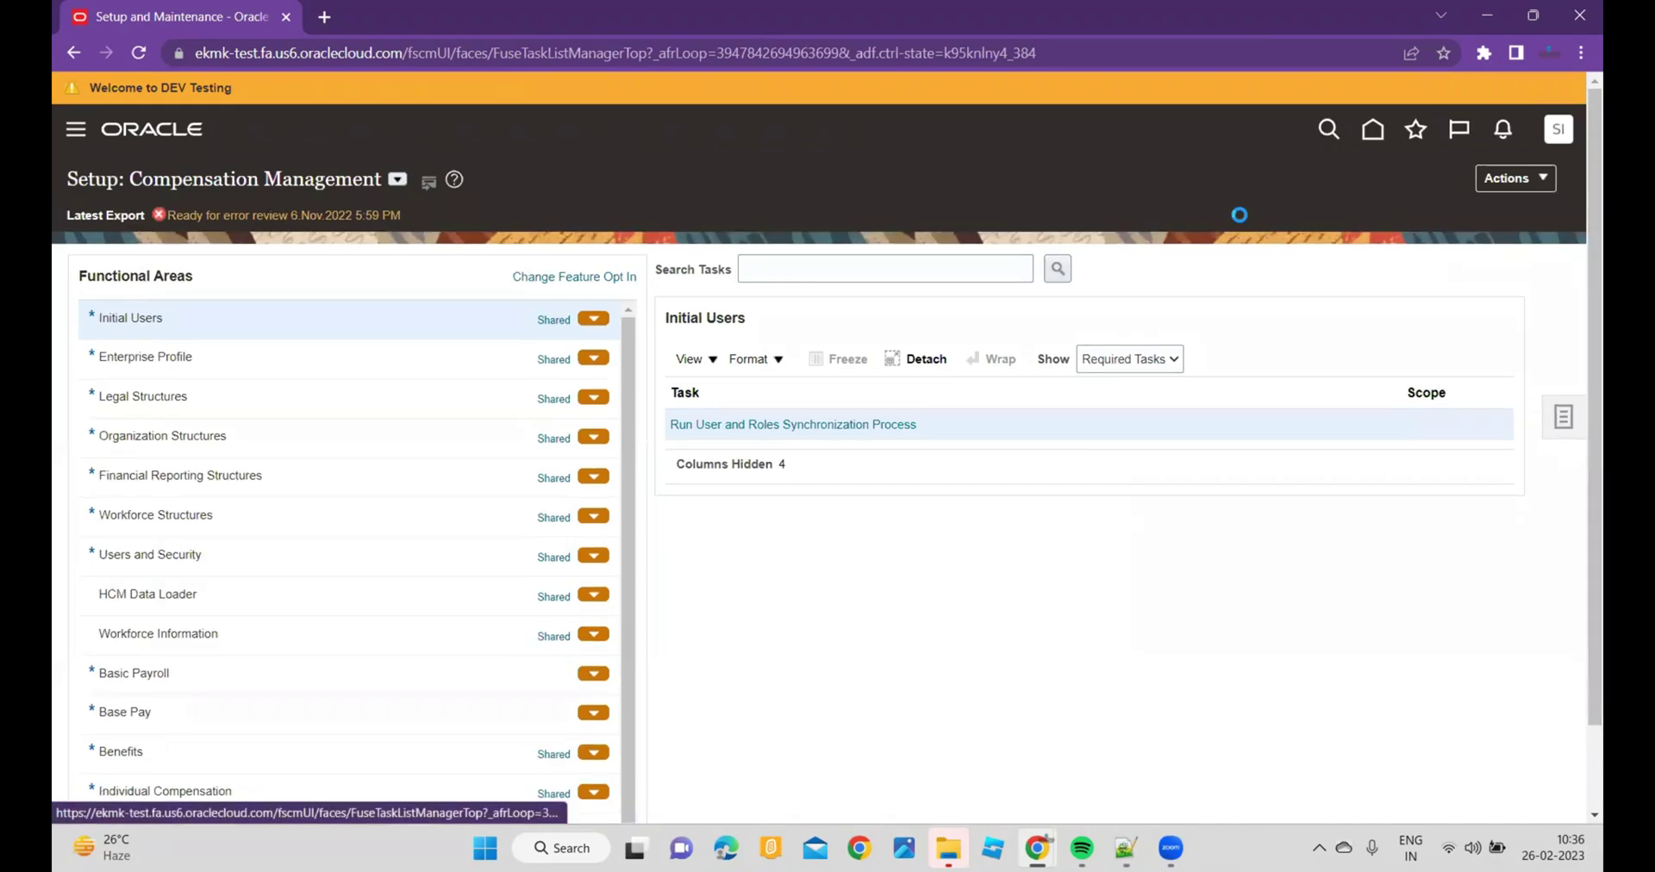
{"action": "left_click", "coordinate": [1385, 425]}
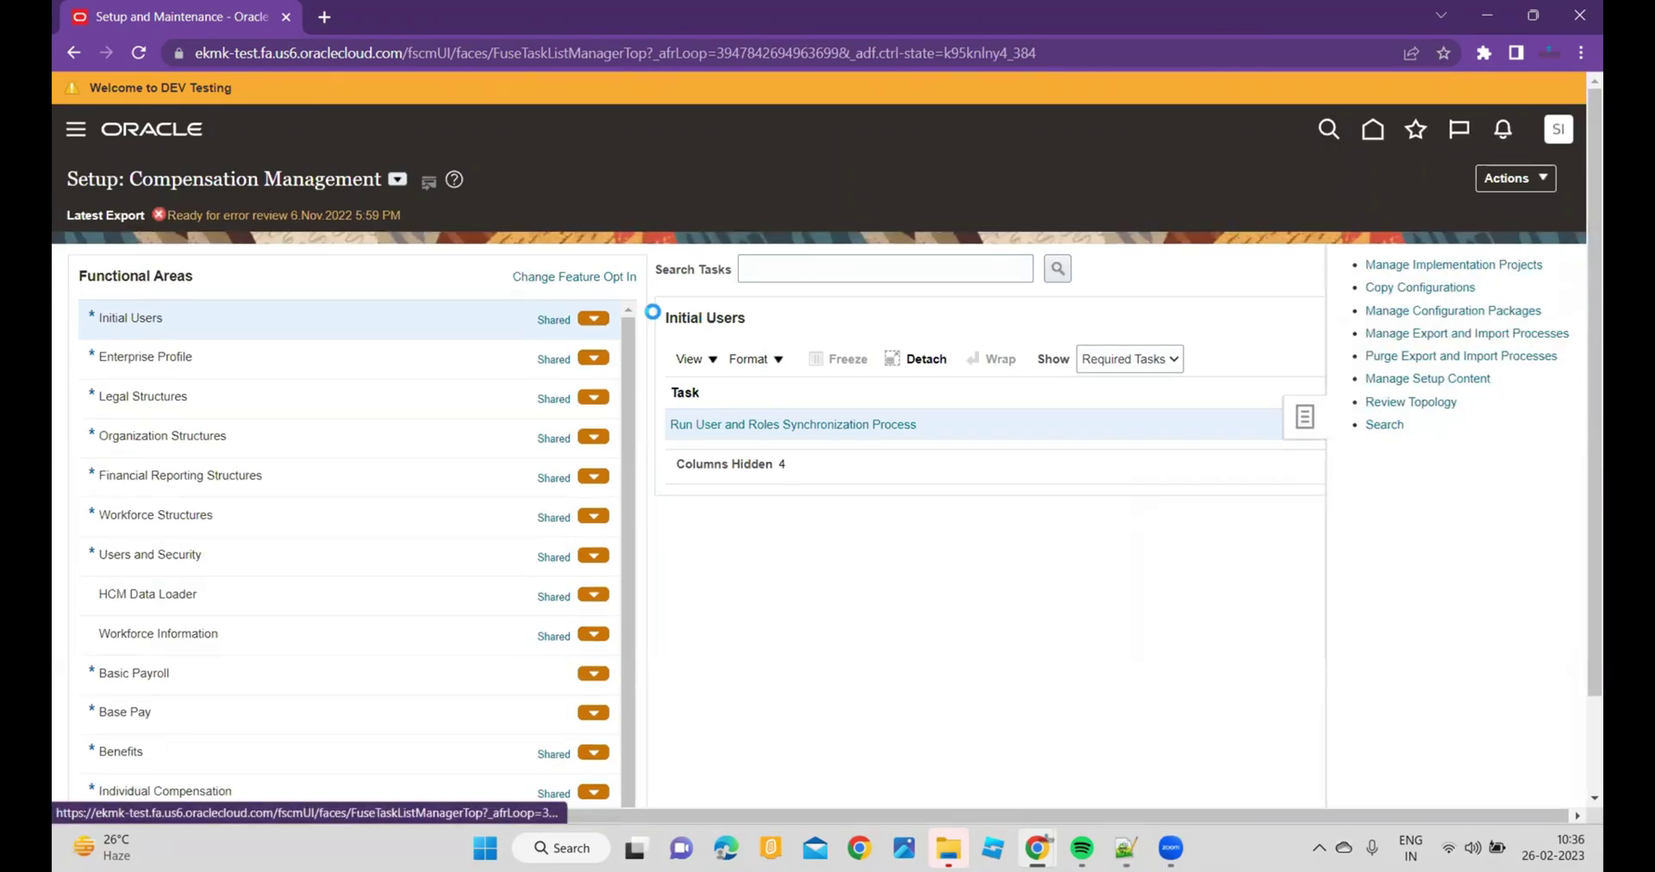
Step: Search the setup tasks for "Manage%BUSINESS UNIT" and open the Manage Business Unit task
{"action": "left_click", "coordinate": [568, 256]}
{"action": "type", "text": "Manage%"}
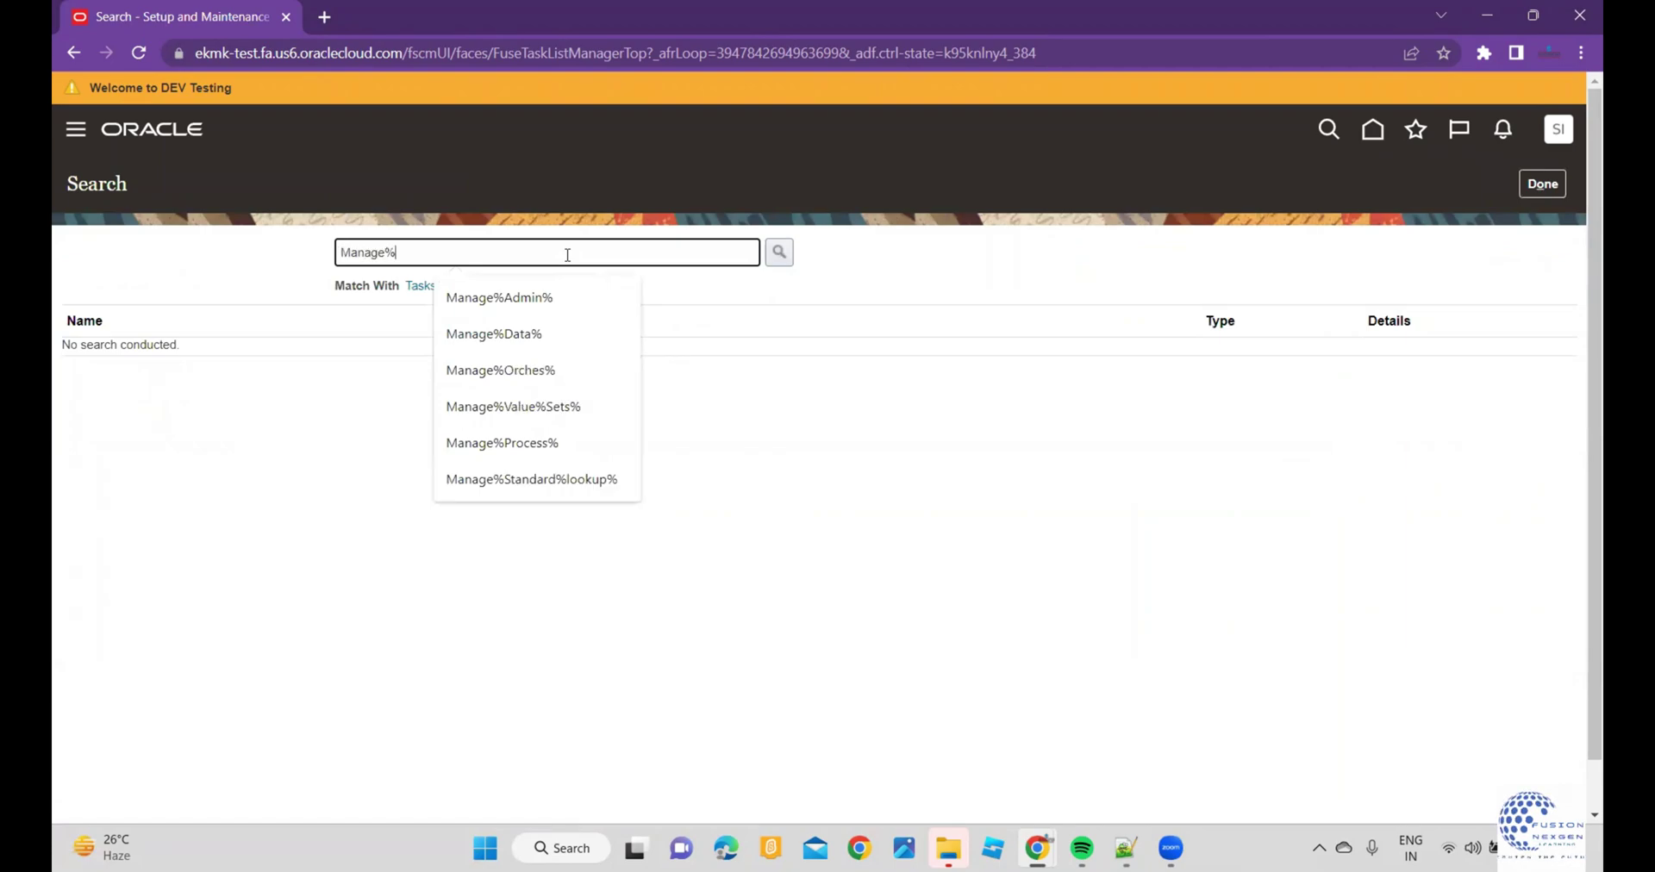
{"action": "type", "text": "Business"}
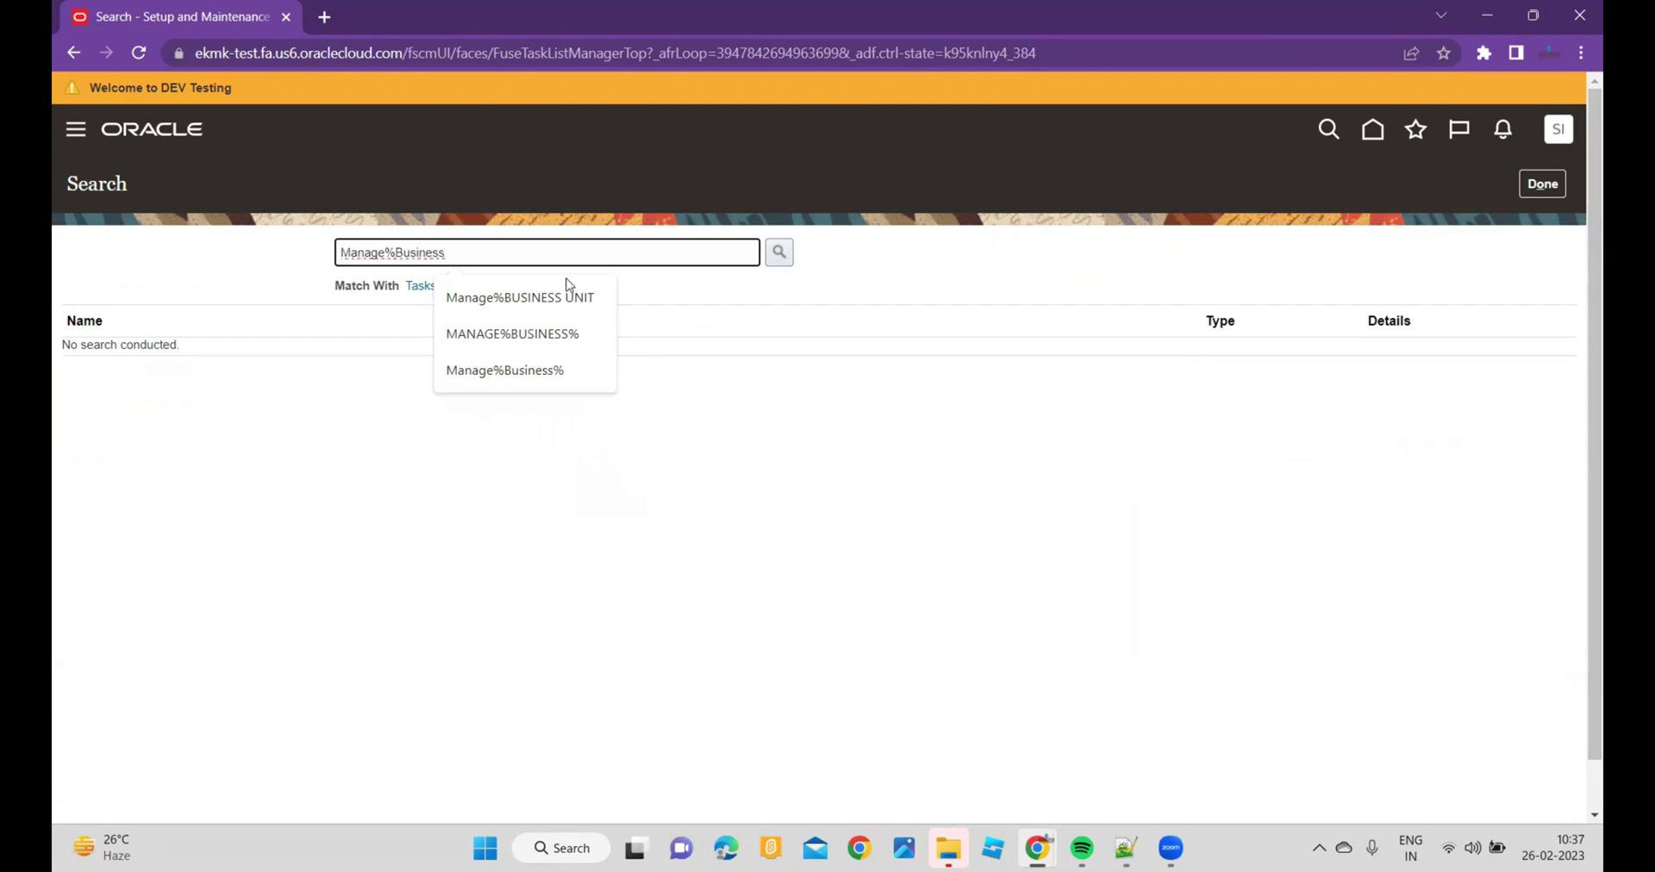
{"action": "left_click", "coordinate": [560, 297]}
{"action": "left_click", "coordinate": [788, 258]}
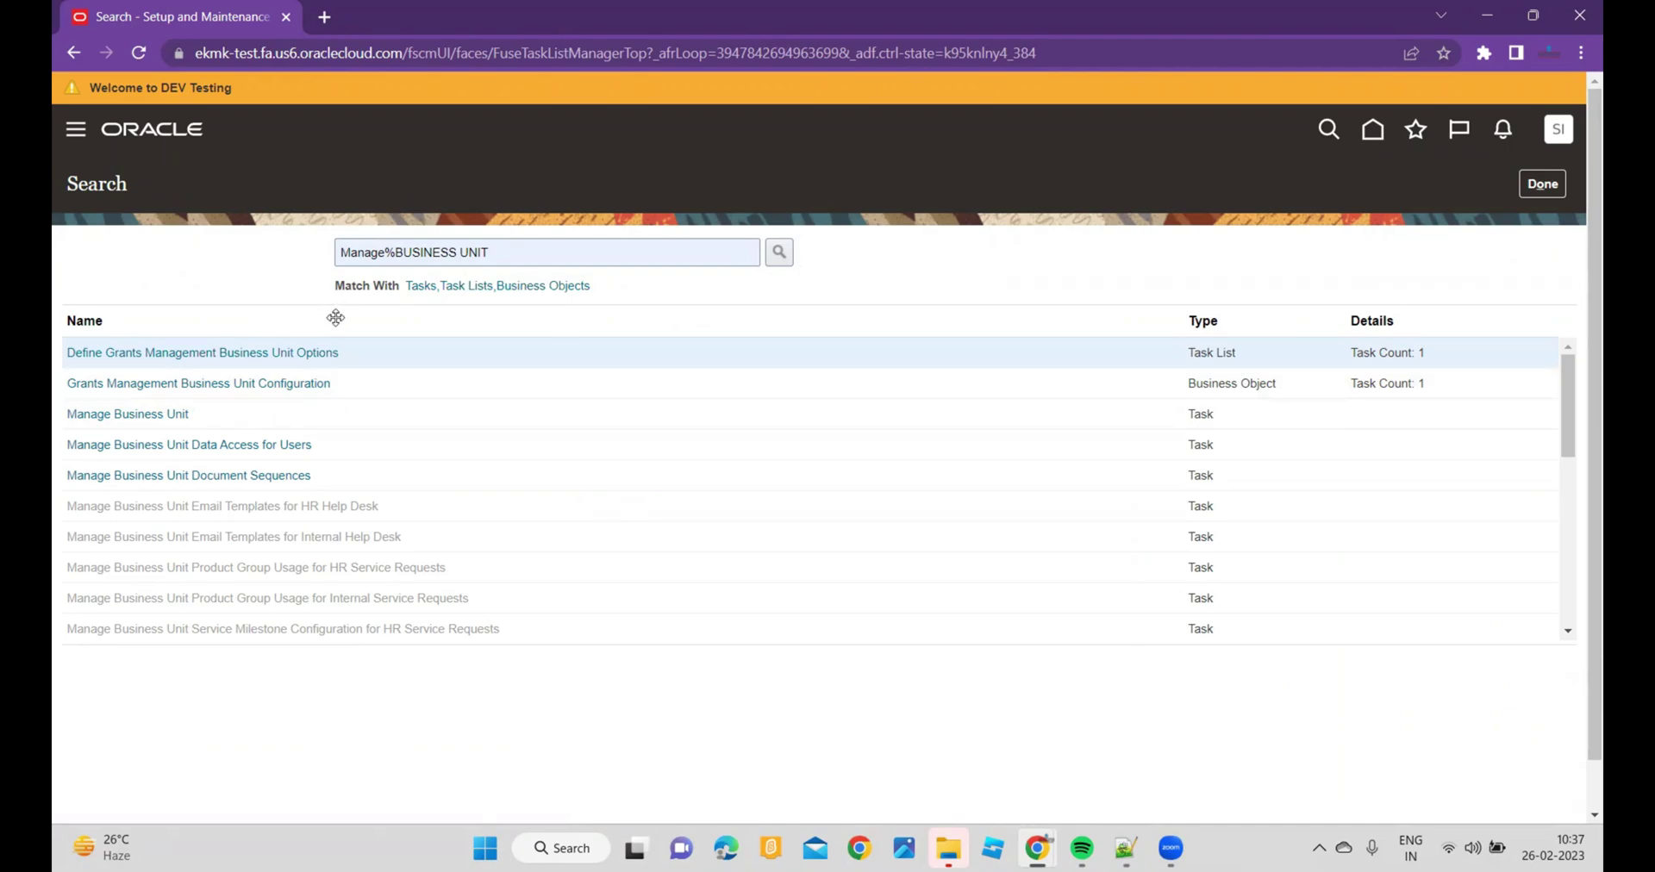
{"action": "left_click", "coordinate": [129, 414]}
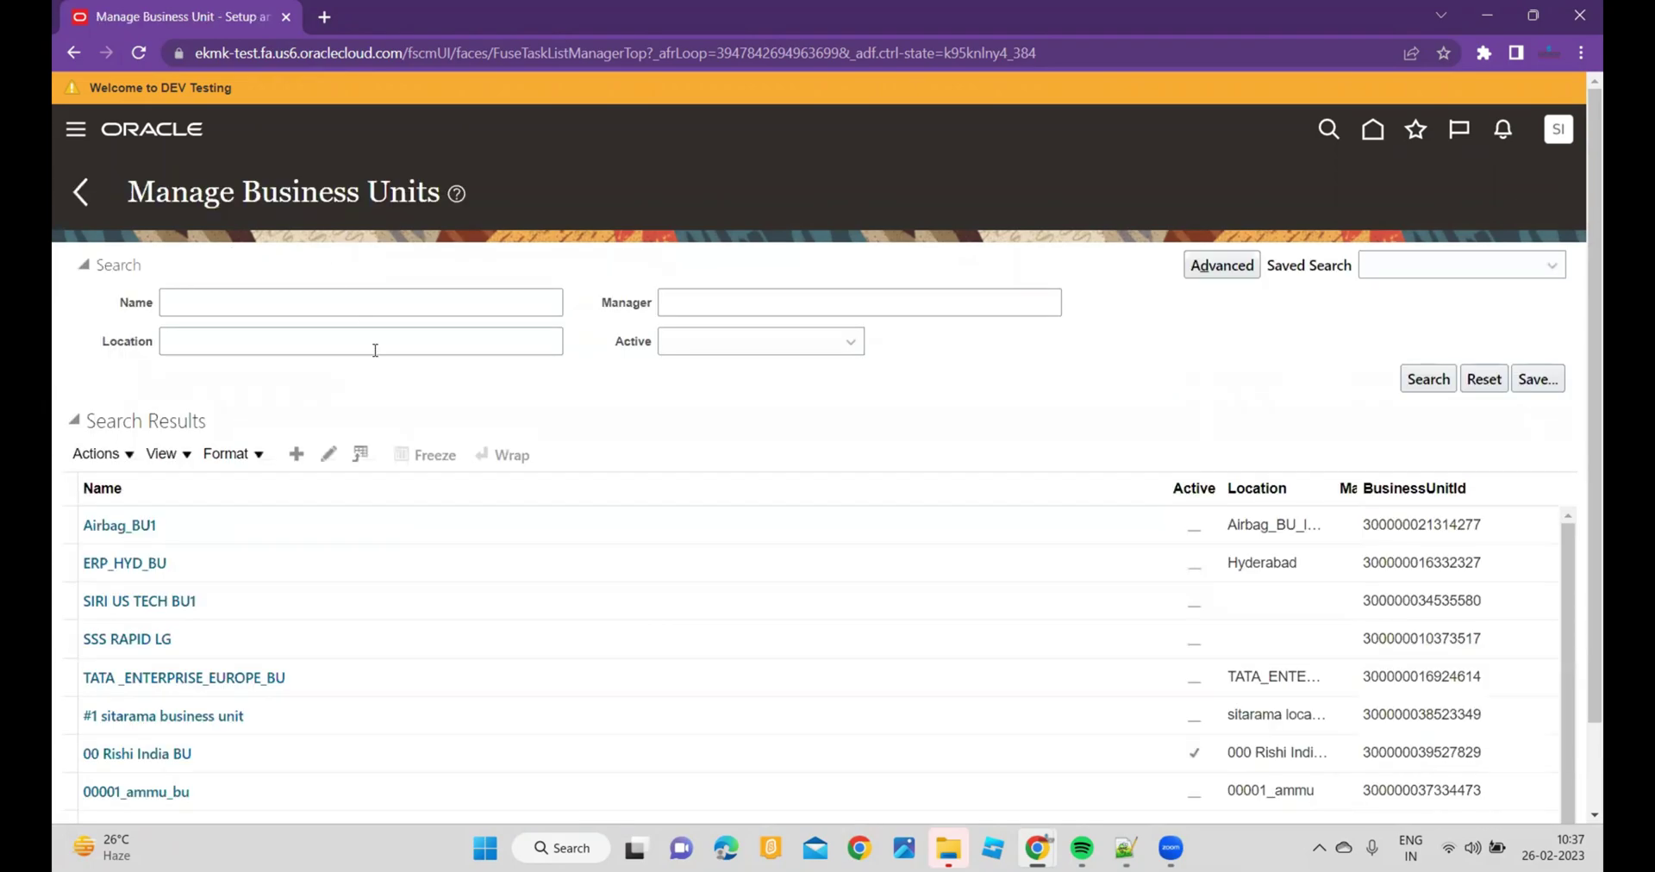
Step: Search the business units by the name SP and highlight the BusinessUnitId of SP Business Unit
{"action": "left_click", "coordinate": [288, 304]}
{"action": "type", "text": "SP"}
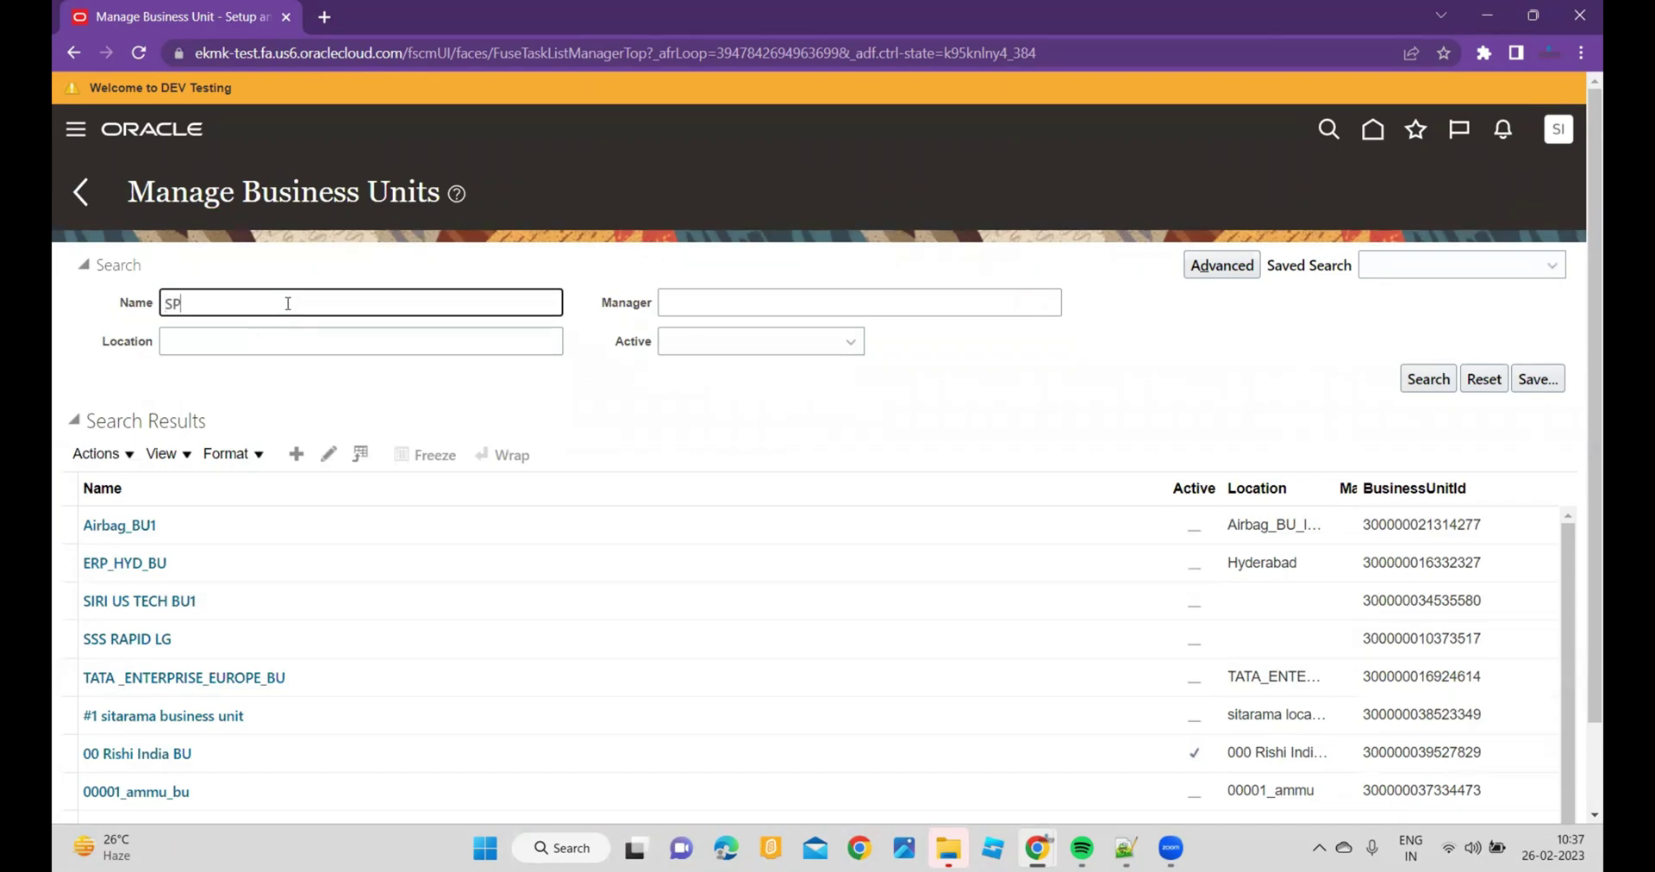
{"action": "key", "text": "Return"}
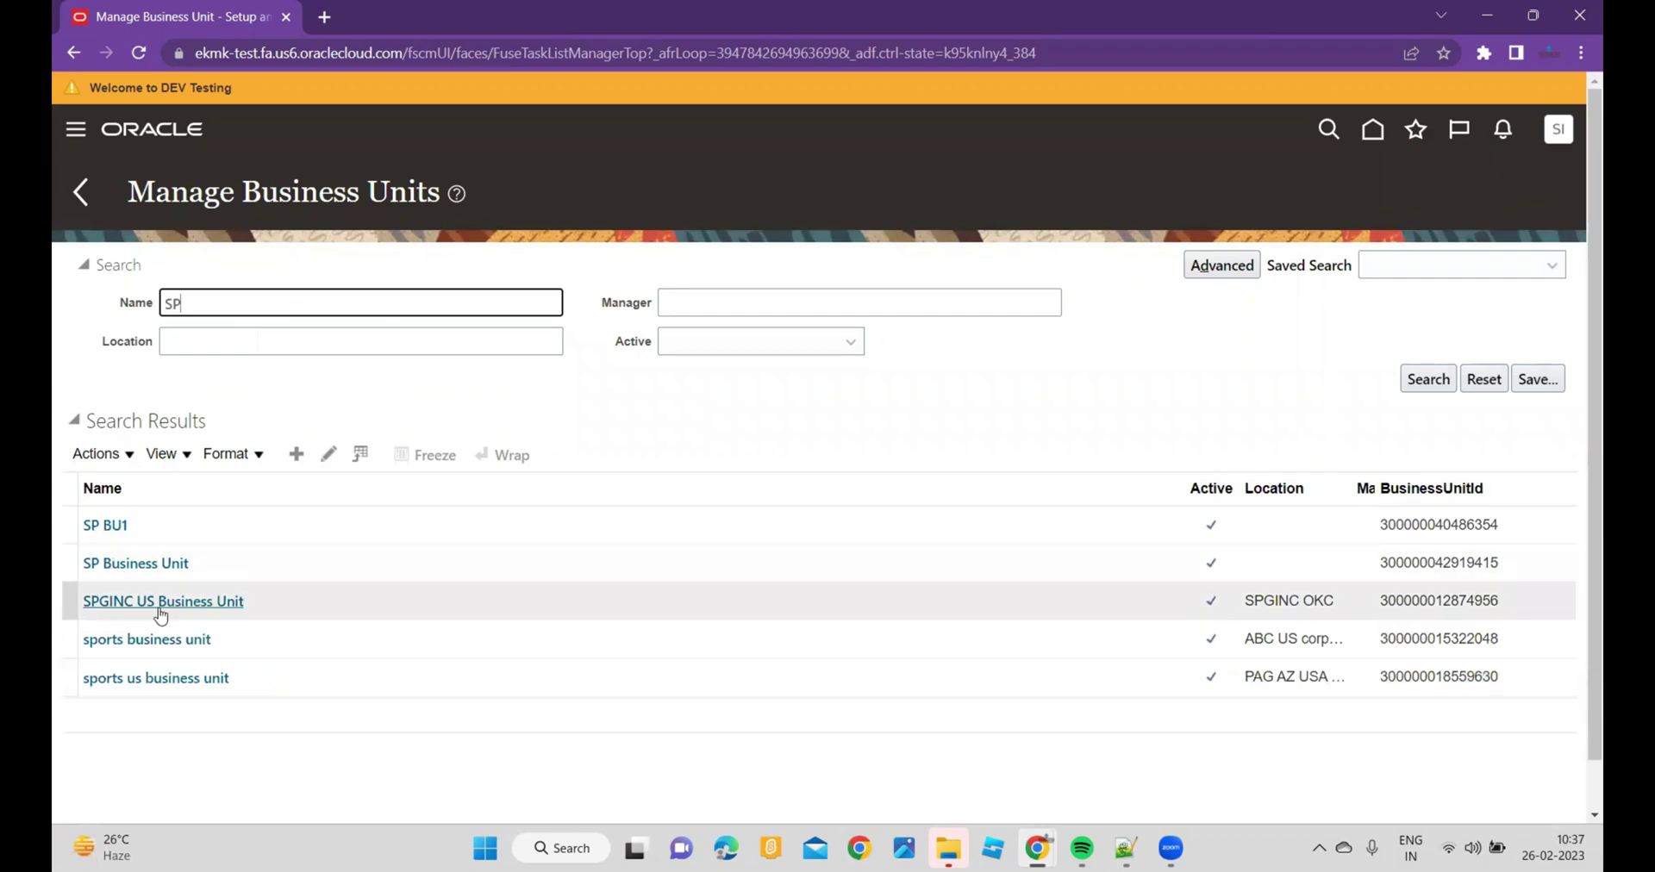
{"action": "left_click", "coordinate": [225, 571]}
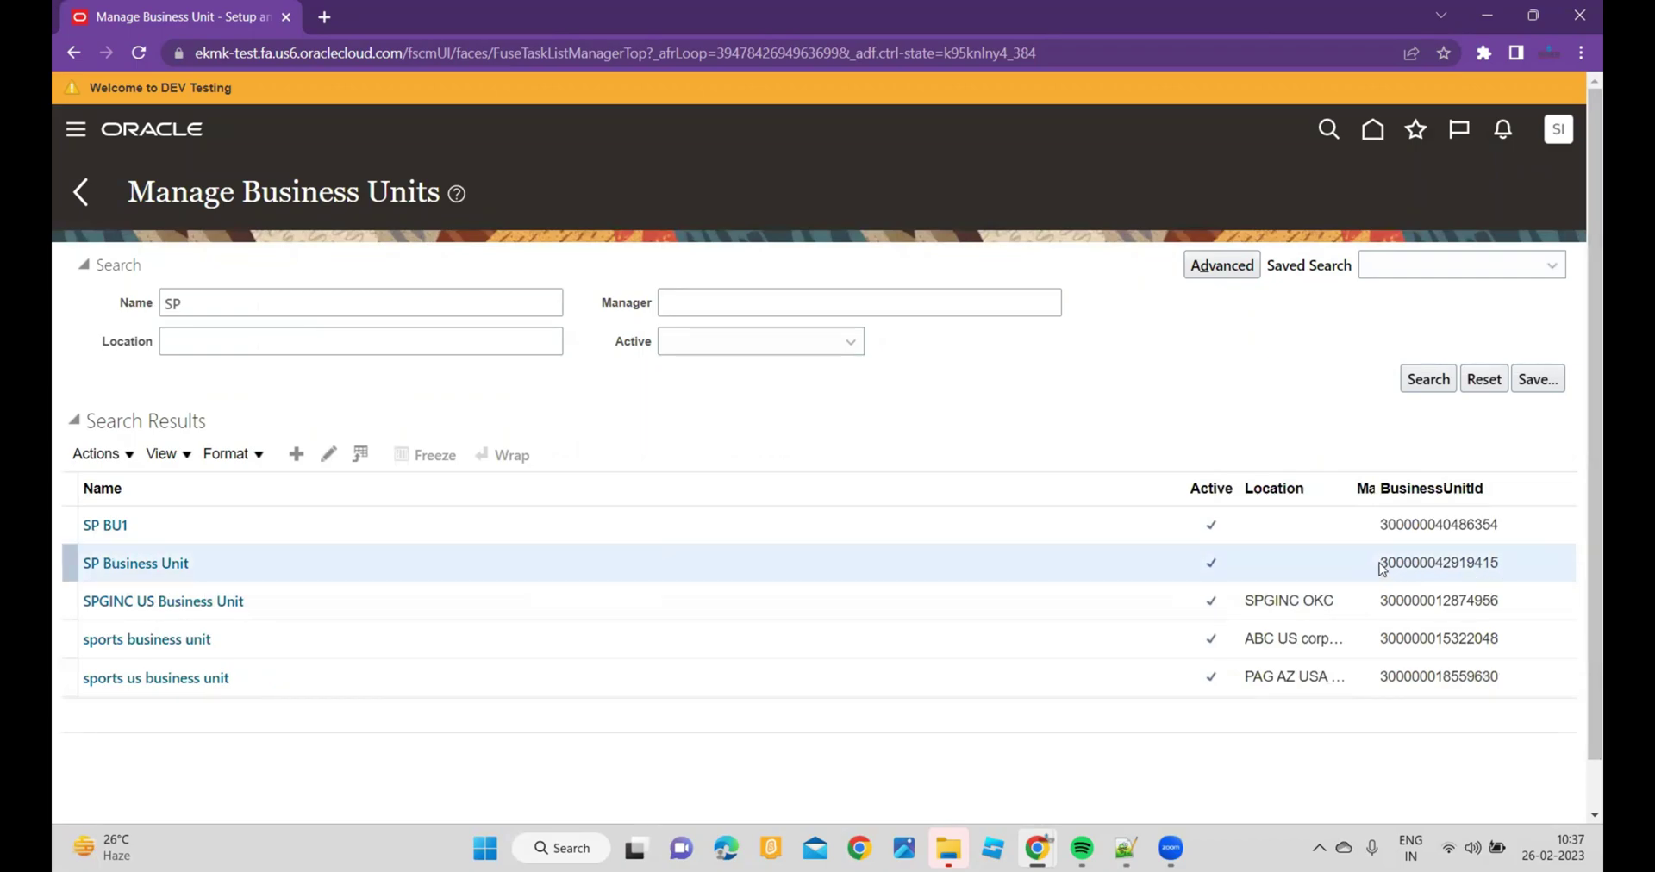
{"action": "left_click_drag", "start_coordinate": [1382, 566], "coordinate": [1486, 562]}
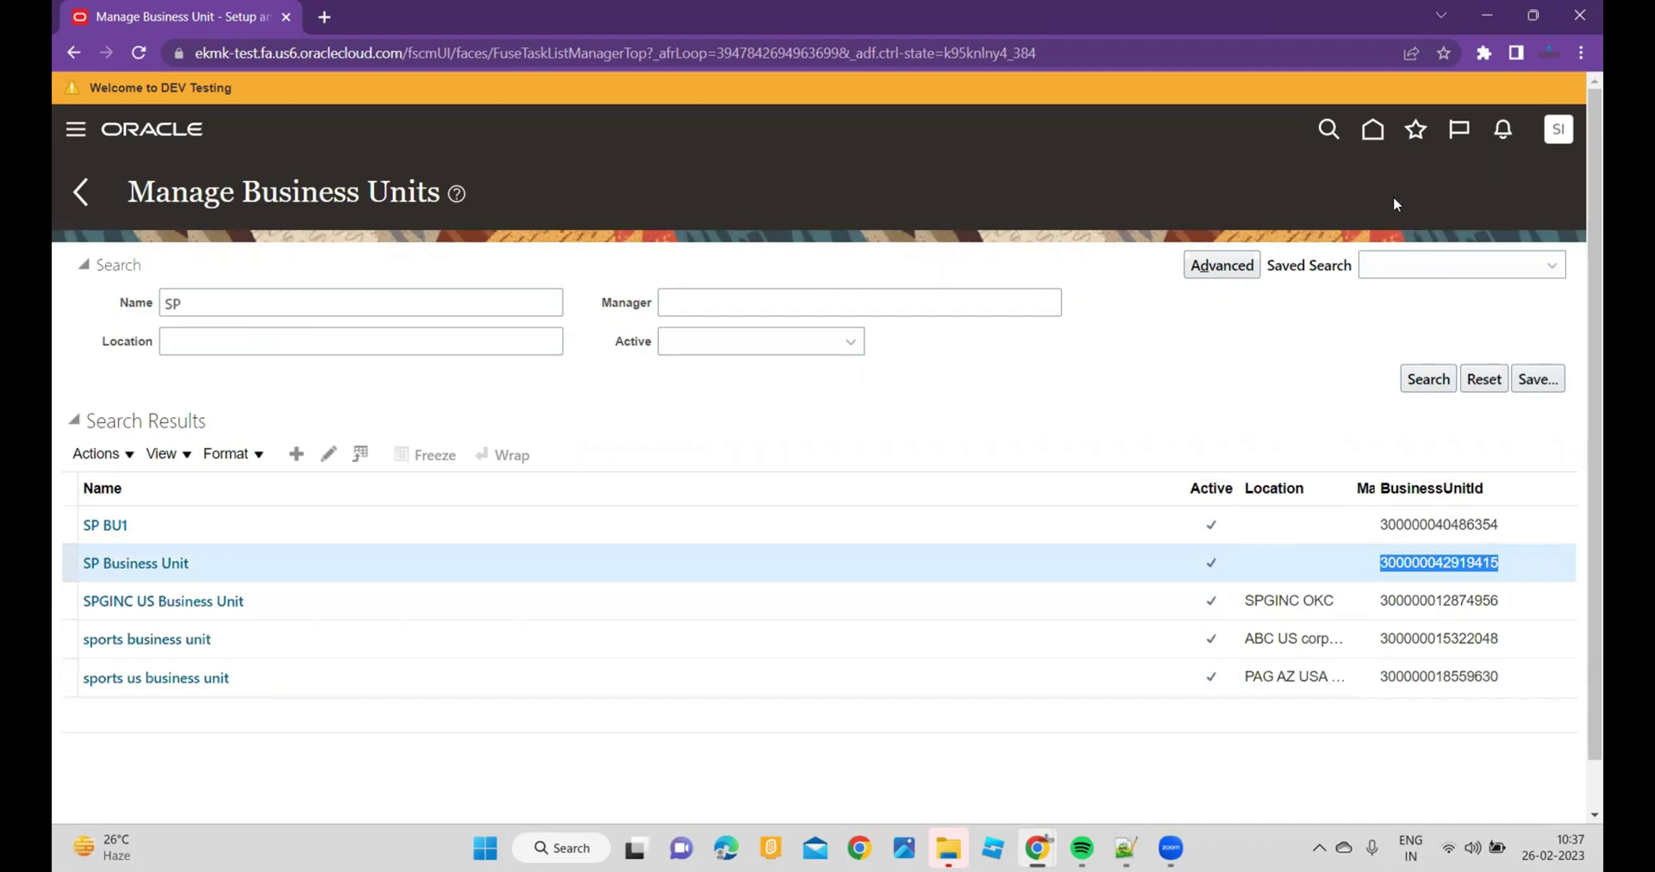
Step: Return to the home page, go to Setup and Maintenance and open its task search
{"action": "left_click", "coordinate": [1374, 146]}
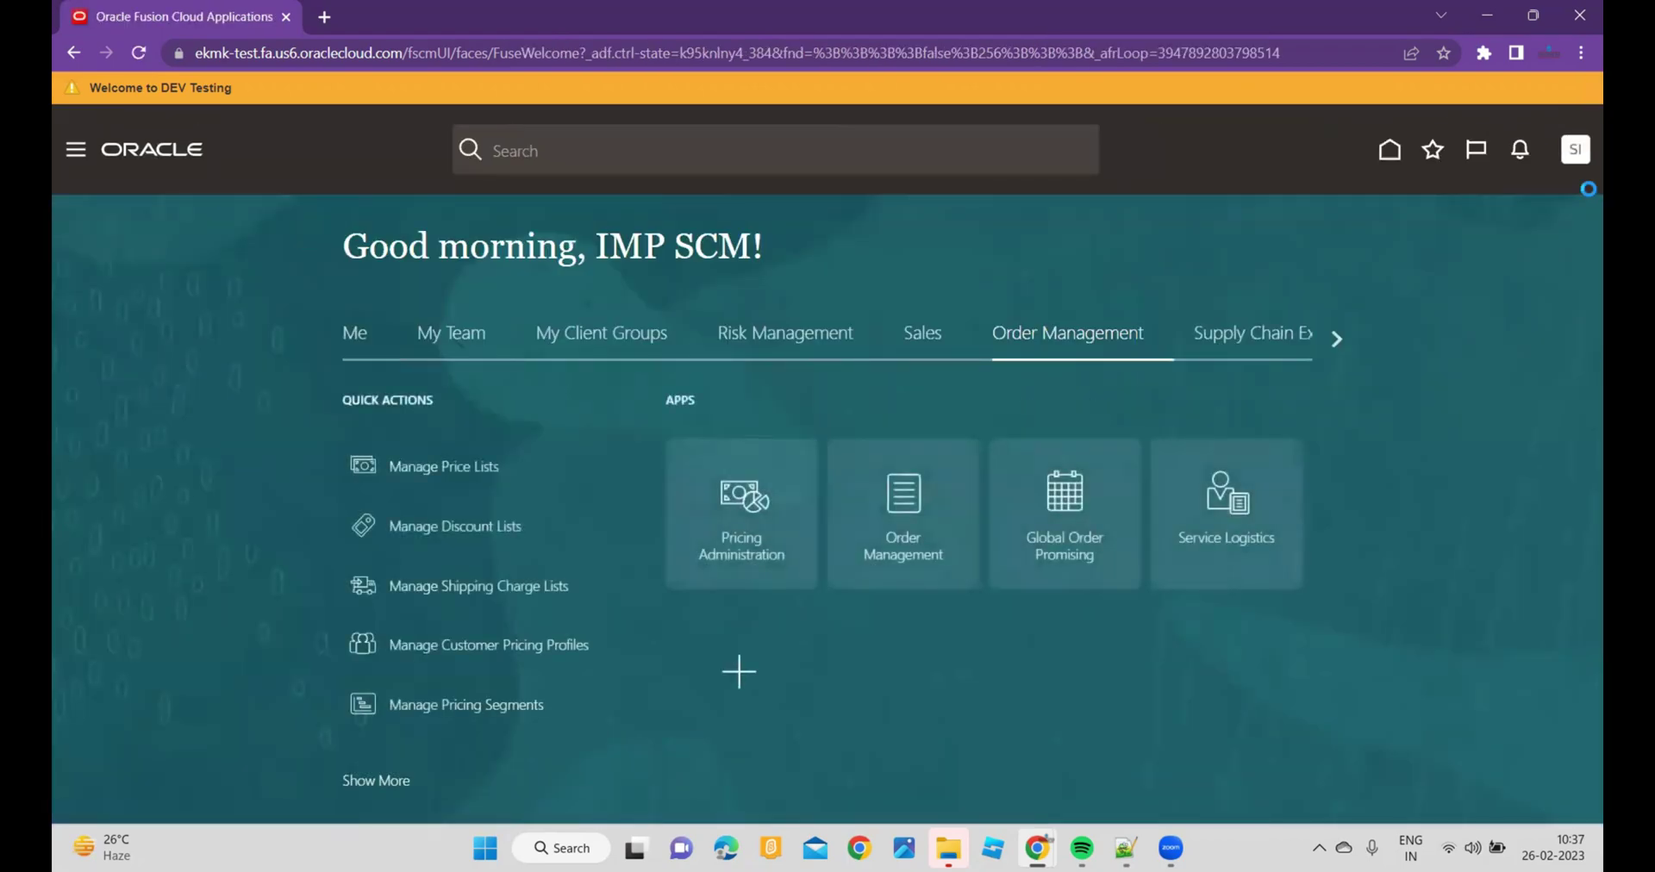
{"action": "left_click", "coordinate": [1558, 150]}
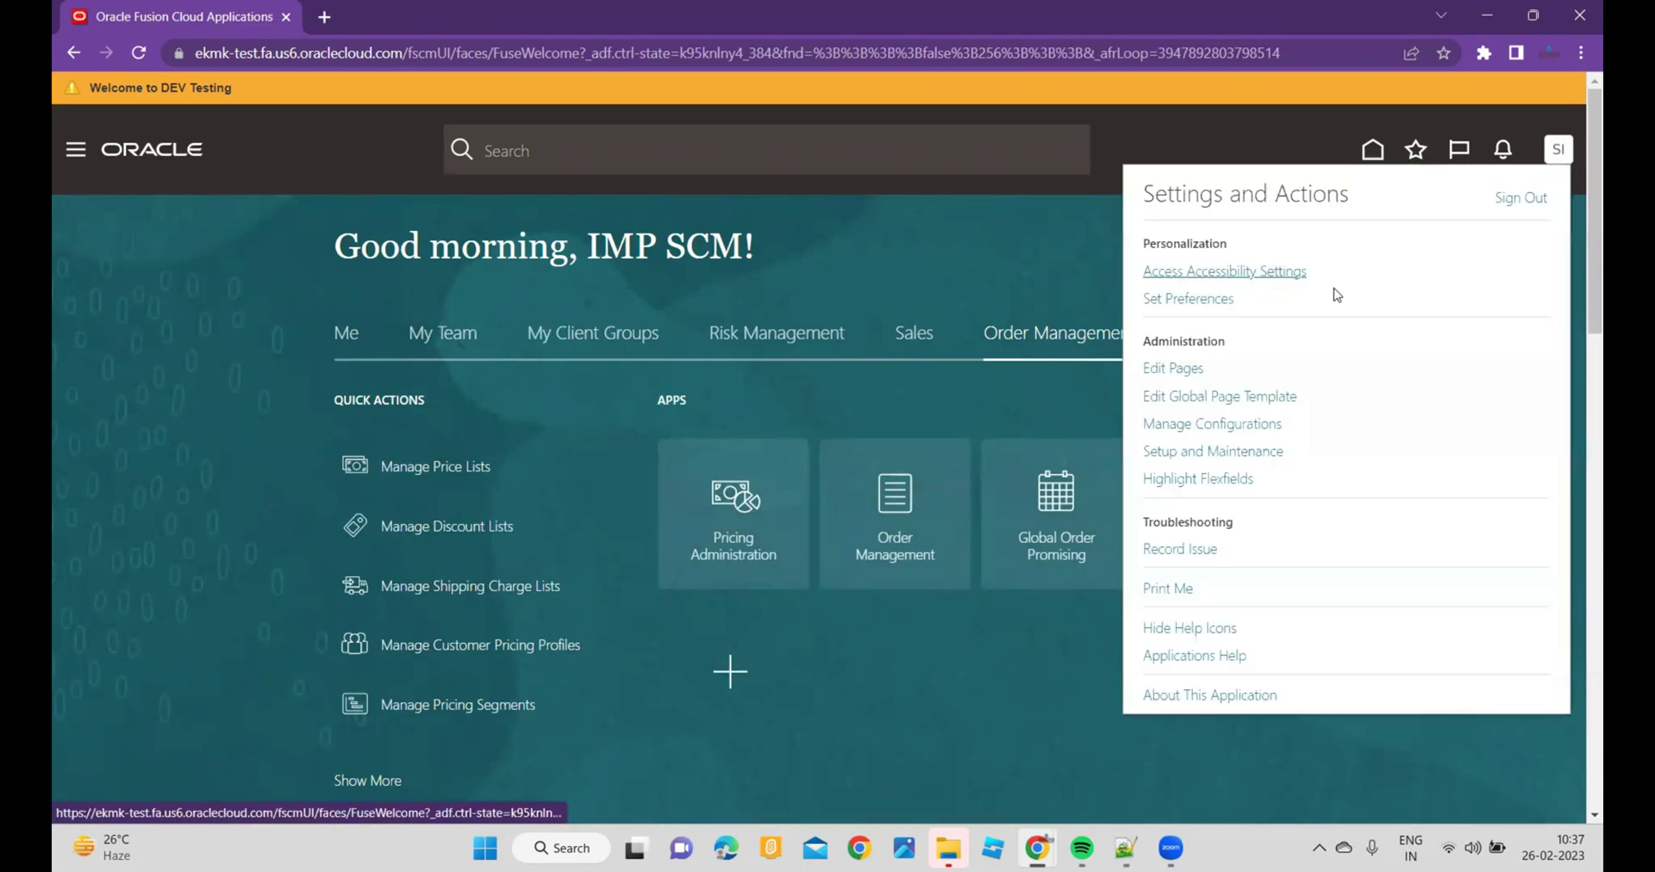
{"action": "left_click", "coordinate": [1225, 456]}
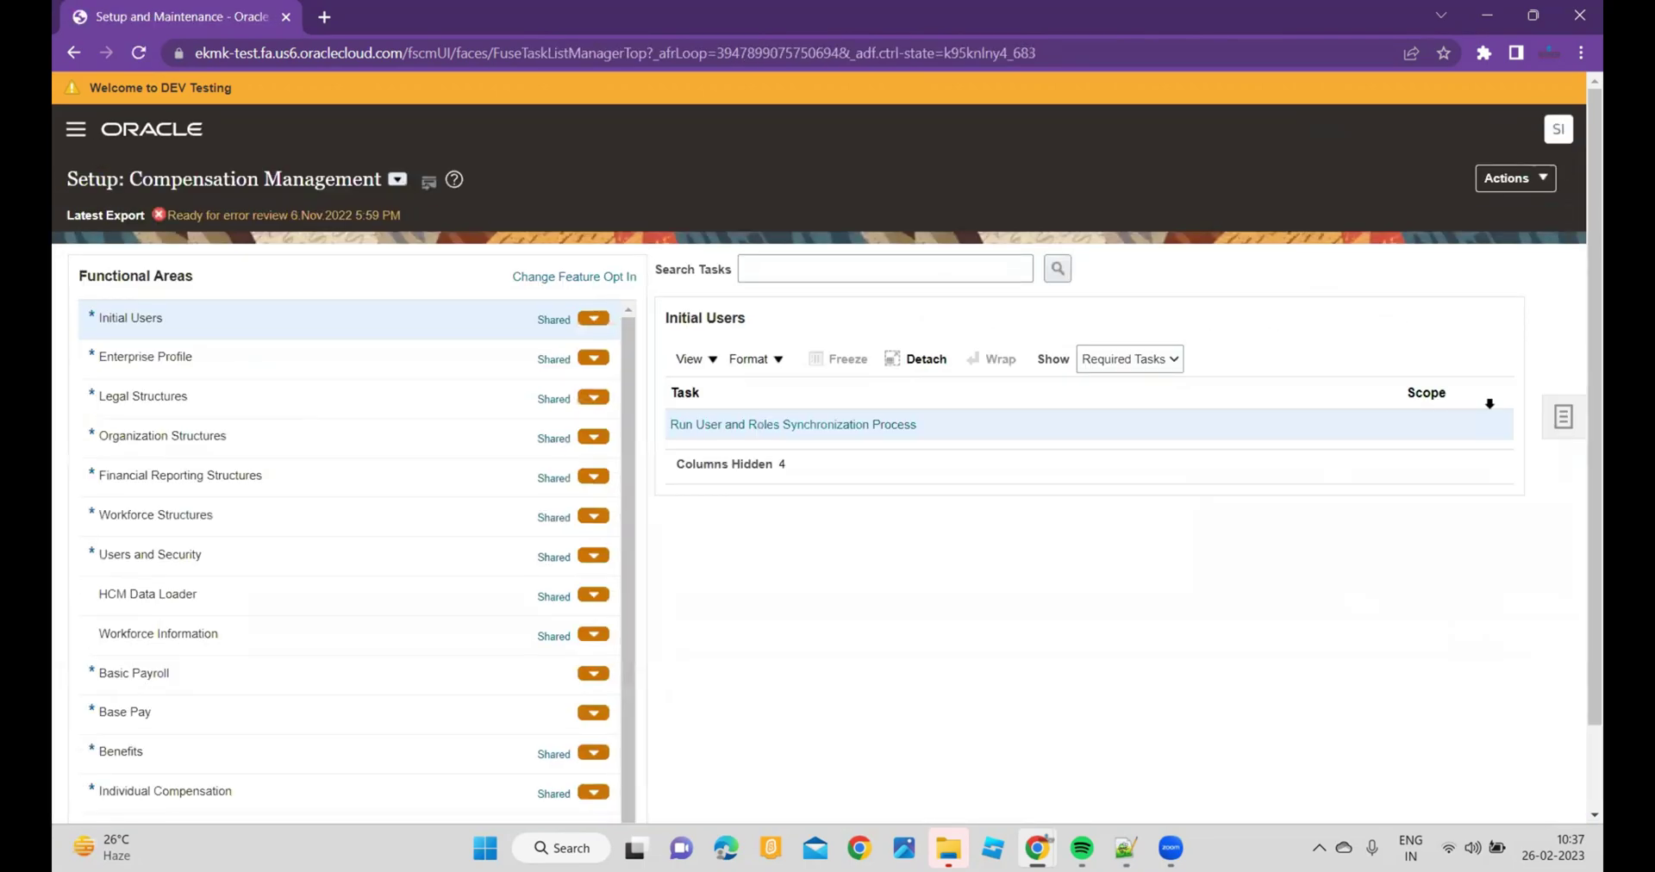
{"action": "left_click", "coordinate": [1565, 417]}
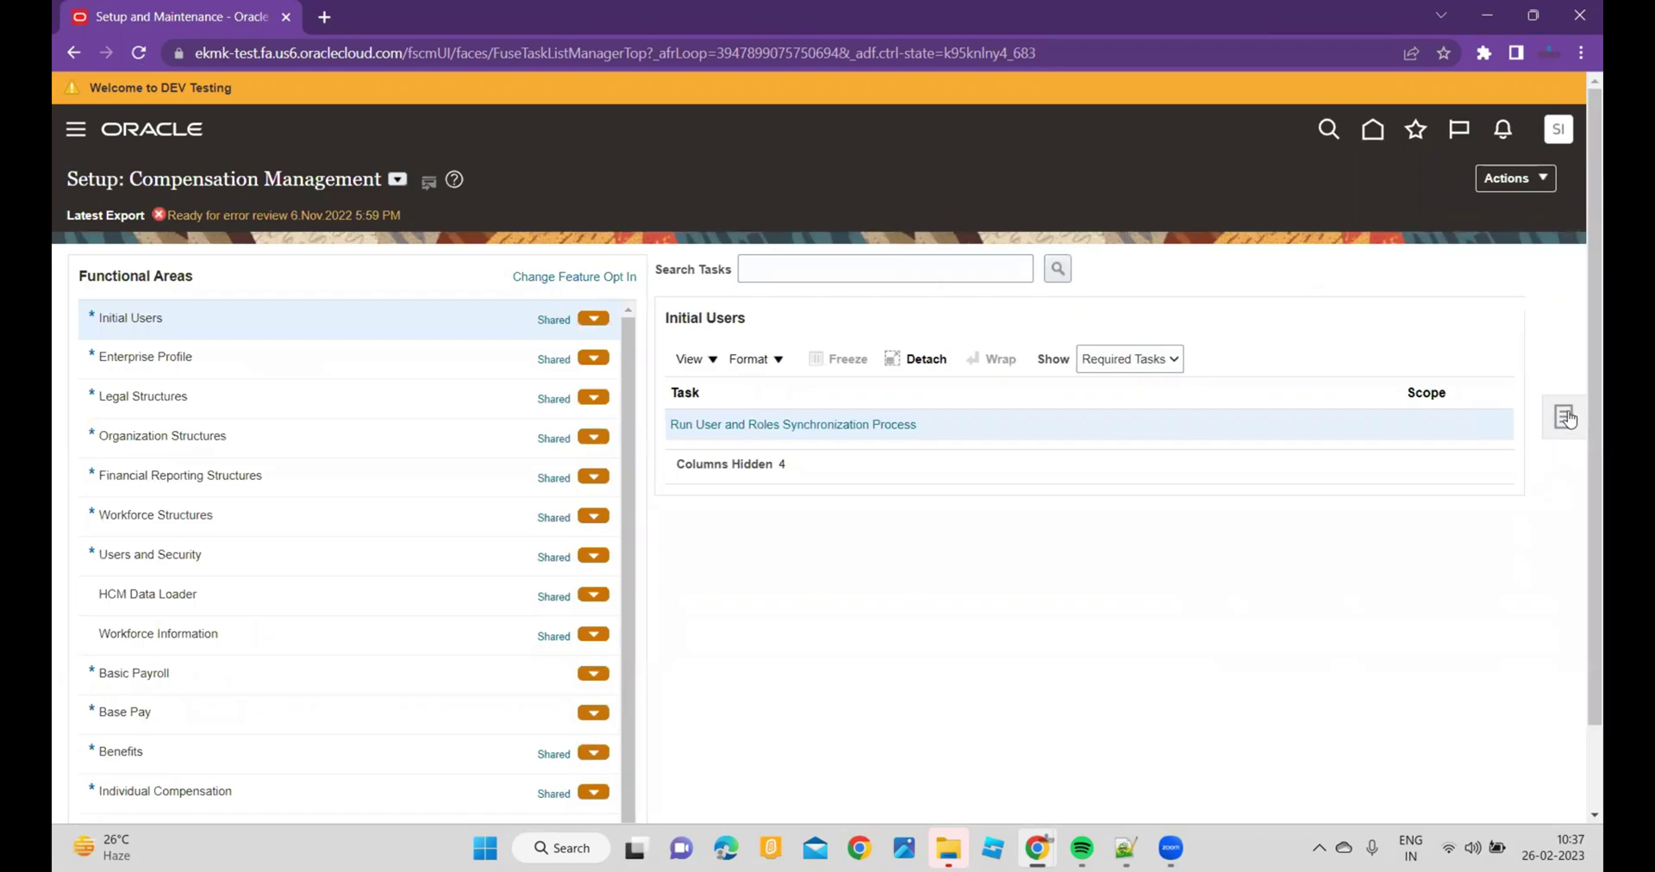
{"action": "left_click", "coordinate": [1403, 429]}
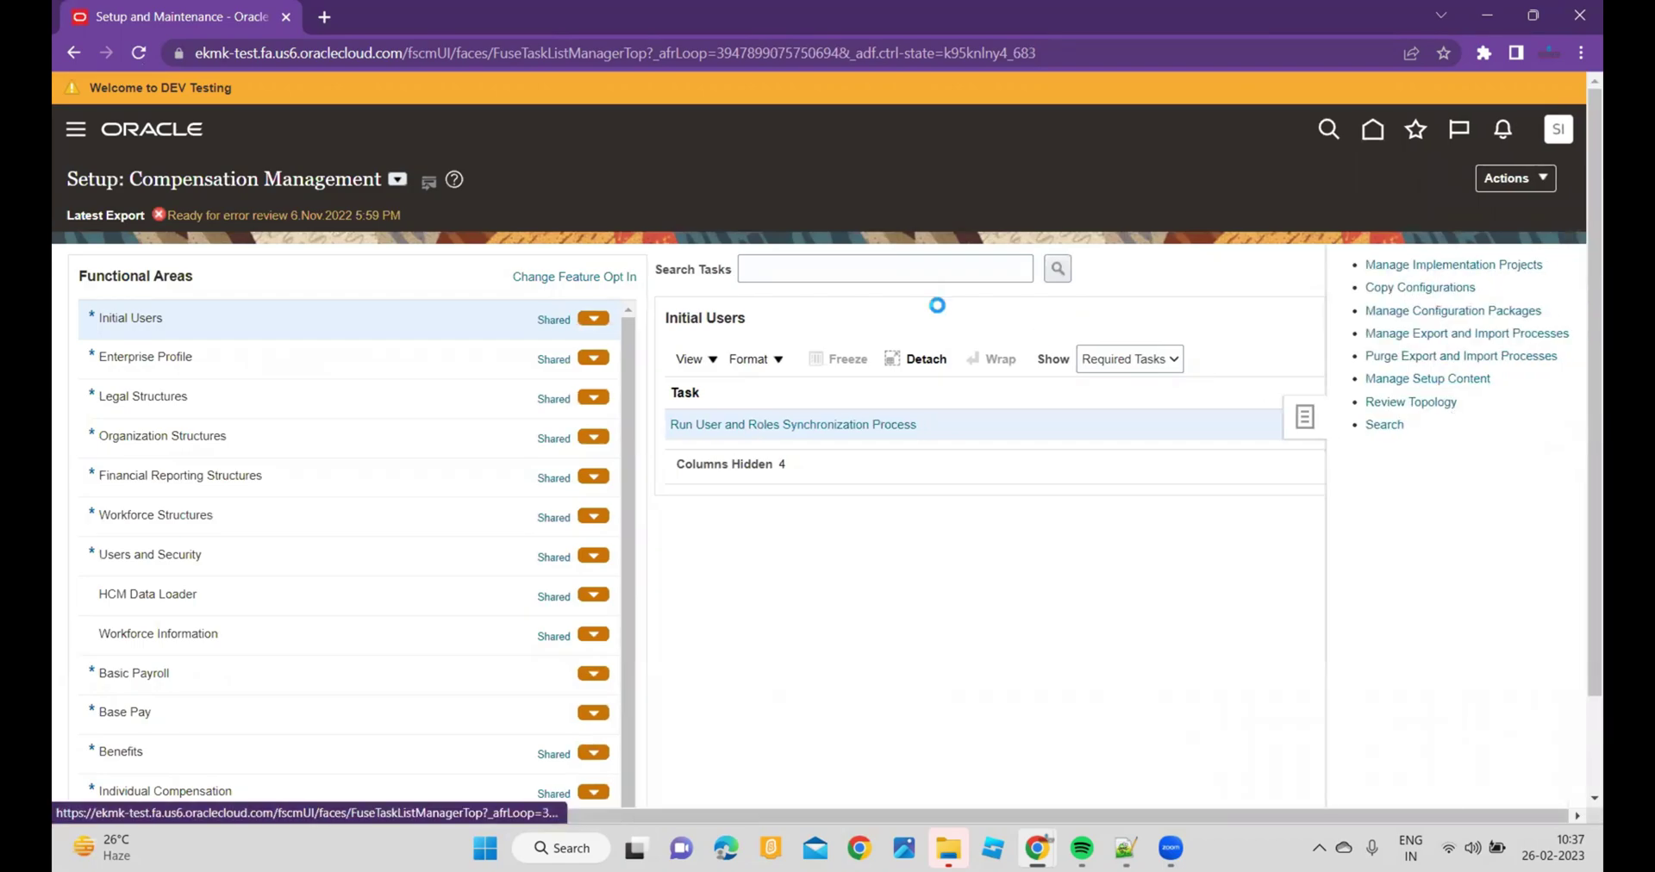
Step: Search the setup tasks for "Manage%Standard%lookup%" and open the Manage Standard Lookups task
{"action": "left_click", "coordinate": [575, 250]}
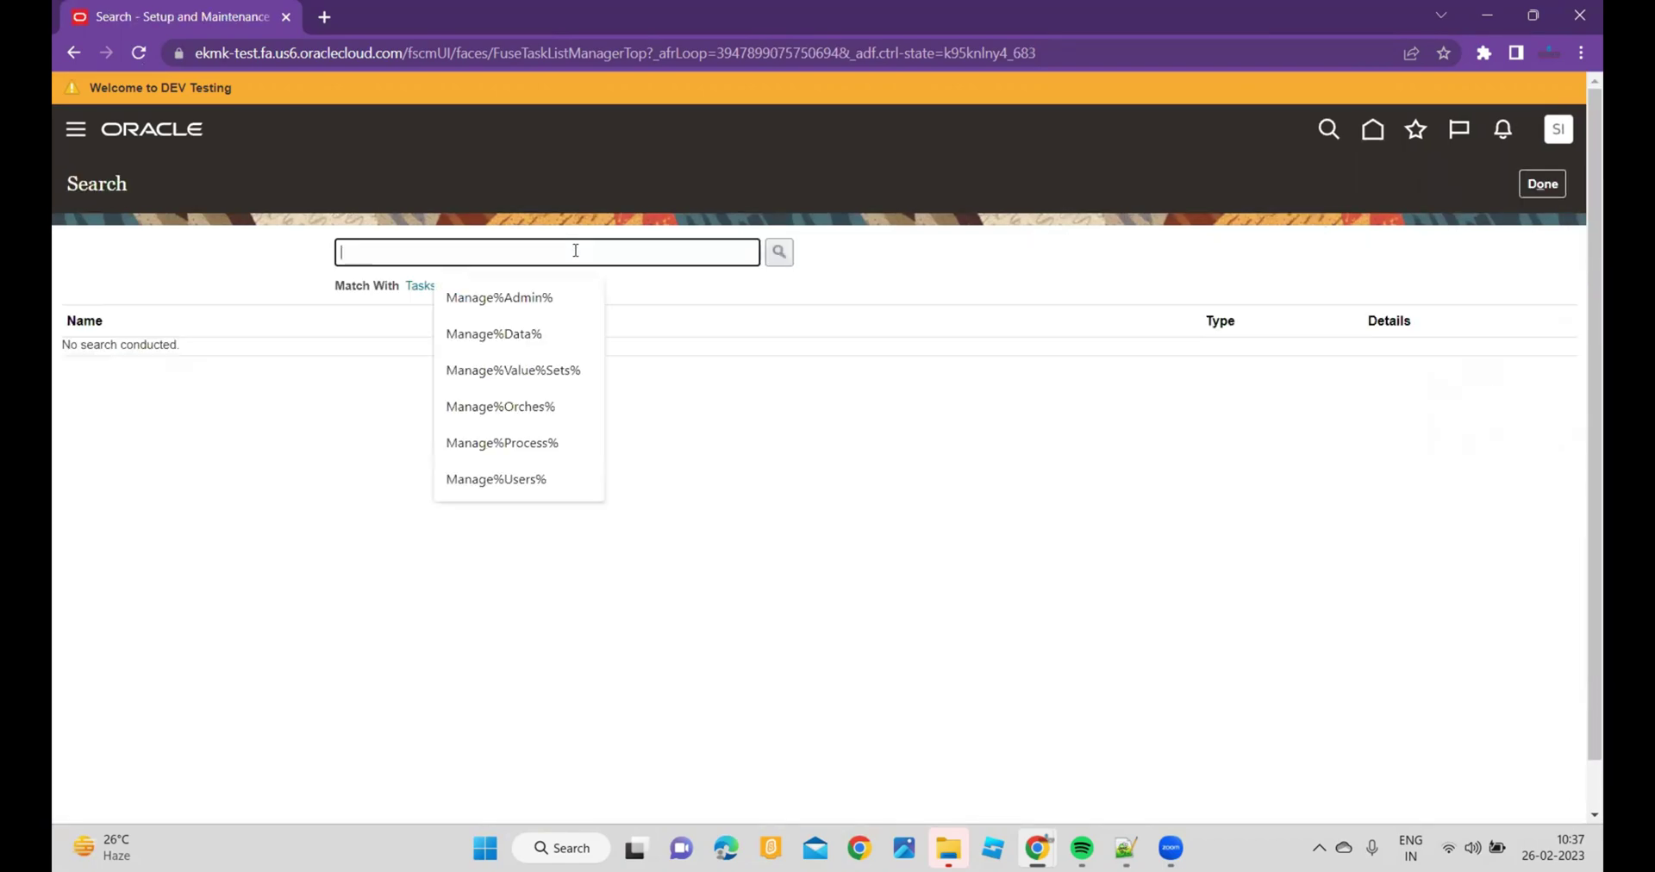
{"action": "type", "text": "Manage%Standard%lookup%"}
{"action": "key", "text": "Return"}
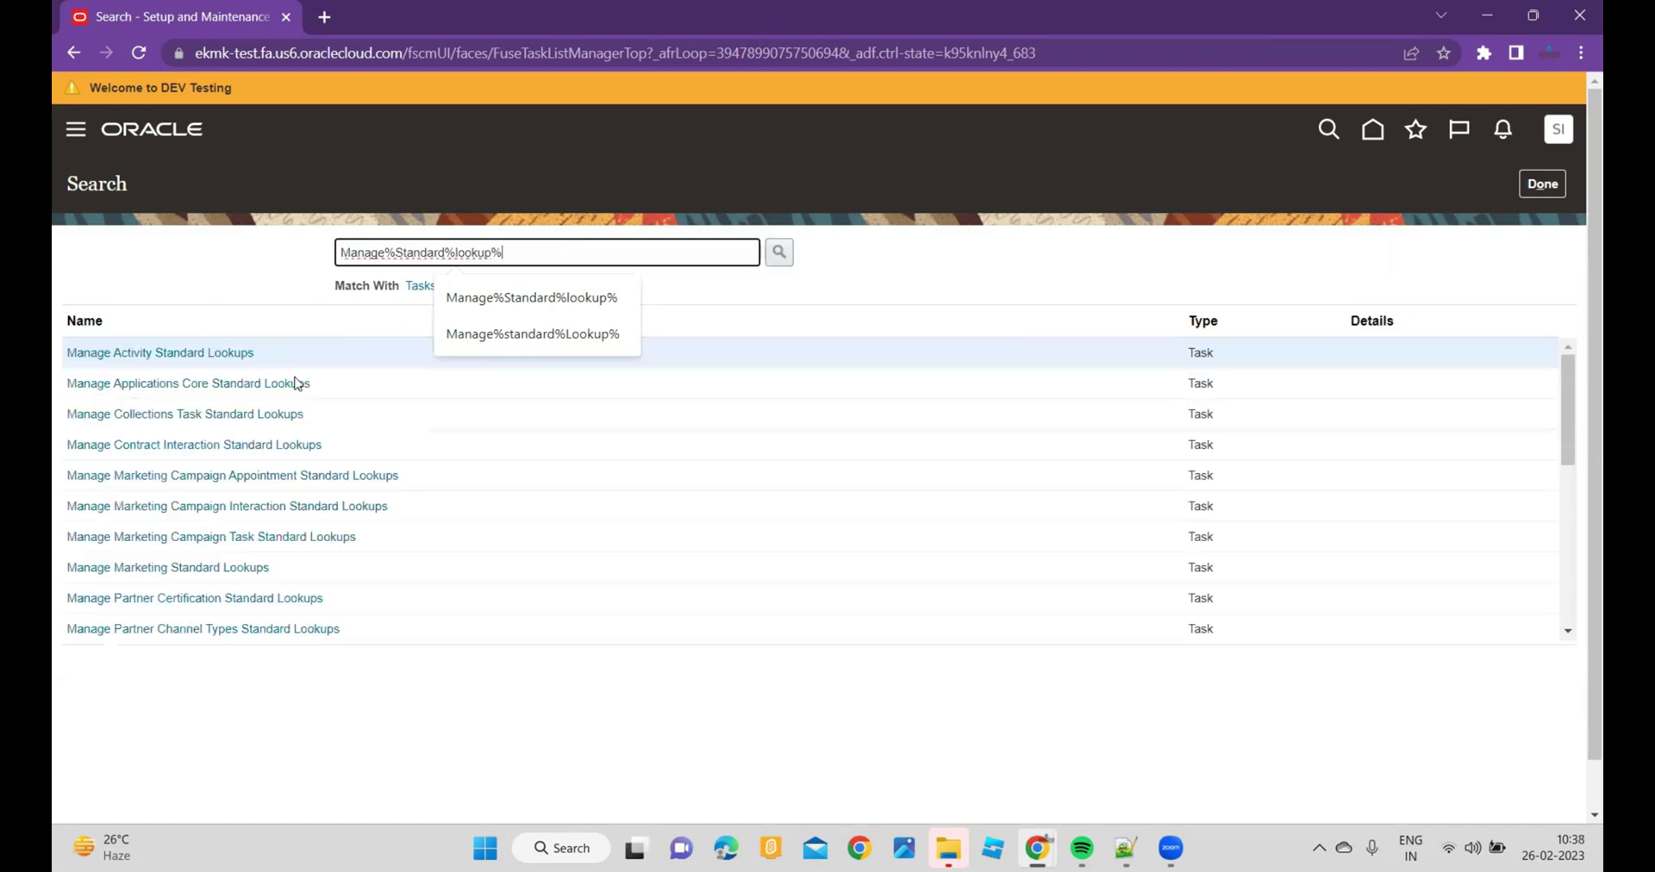
{"action": "scroll", "coordinate": [166, 528], "scroll_direction": "down", "scroll_amount": 6}
{"action": "left_click", "coordinate": [161, 545]}
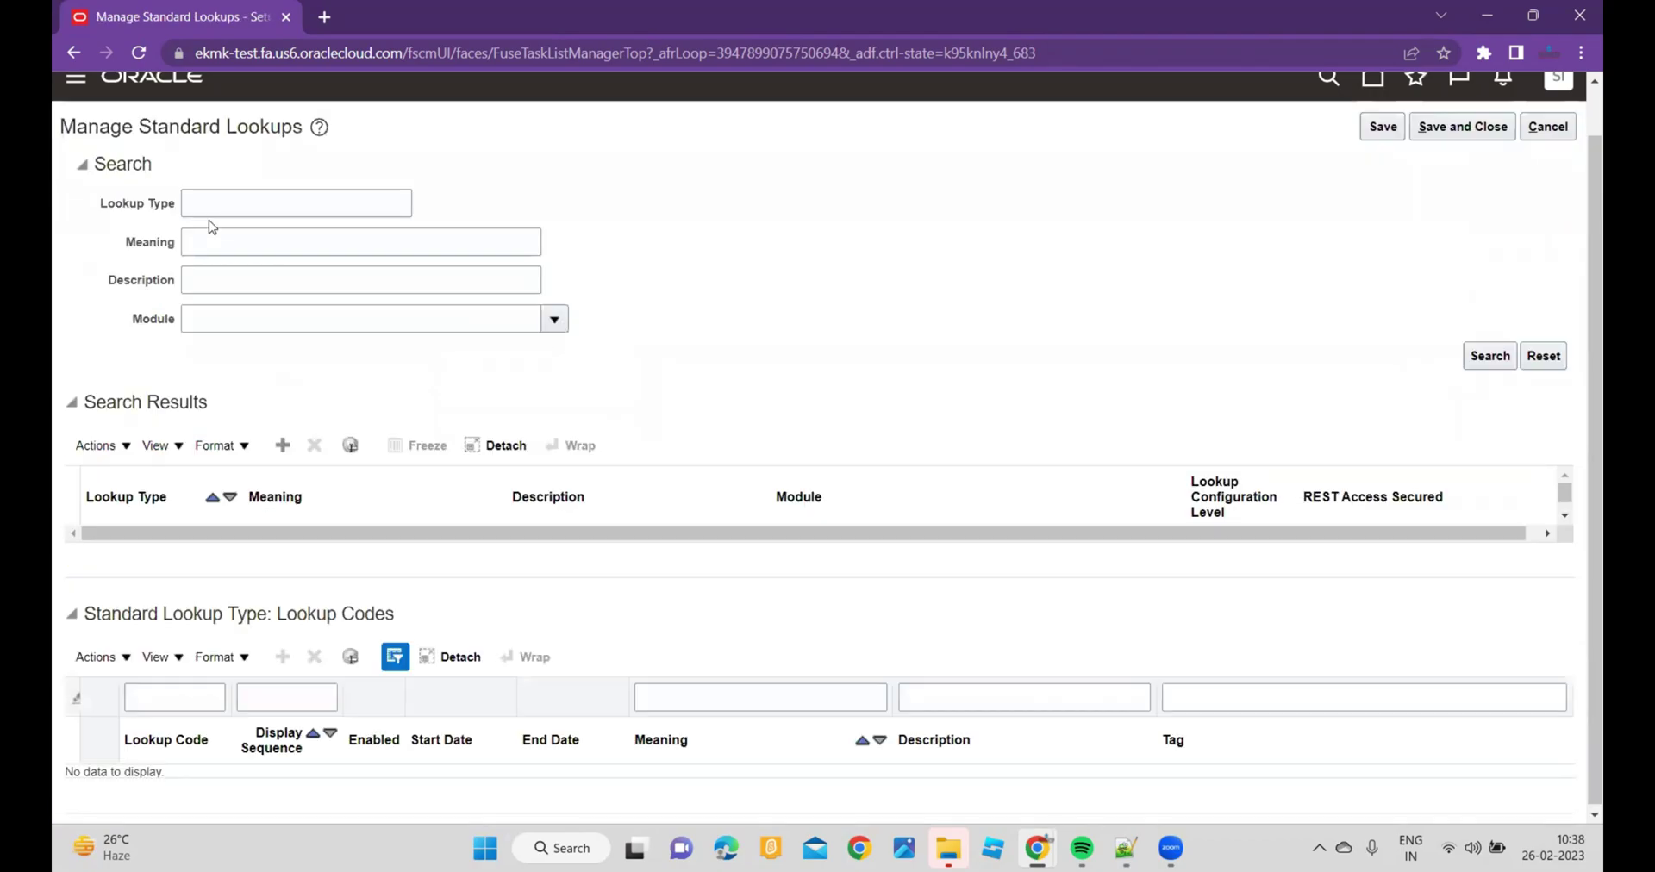
Step: Search the standard lookups for the lookup type ORA_DOO_ORDER_TYPES
{"action": "left_click", "coordinate": [227, 204]}
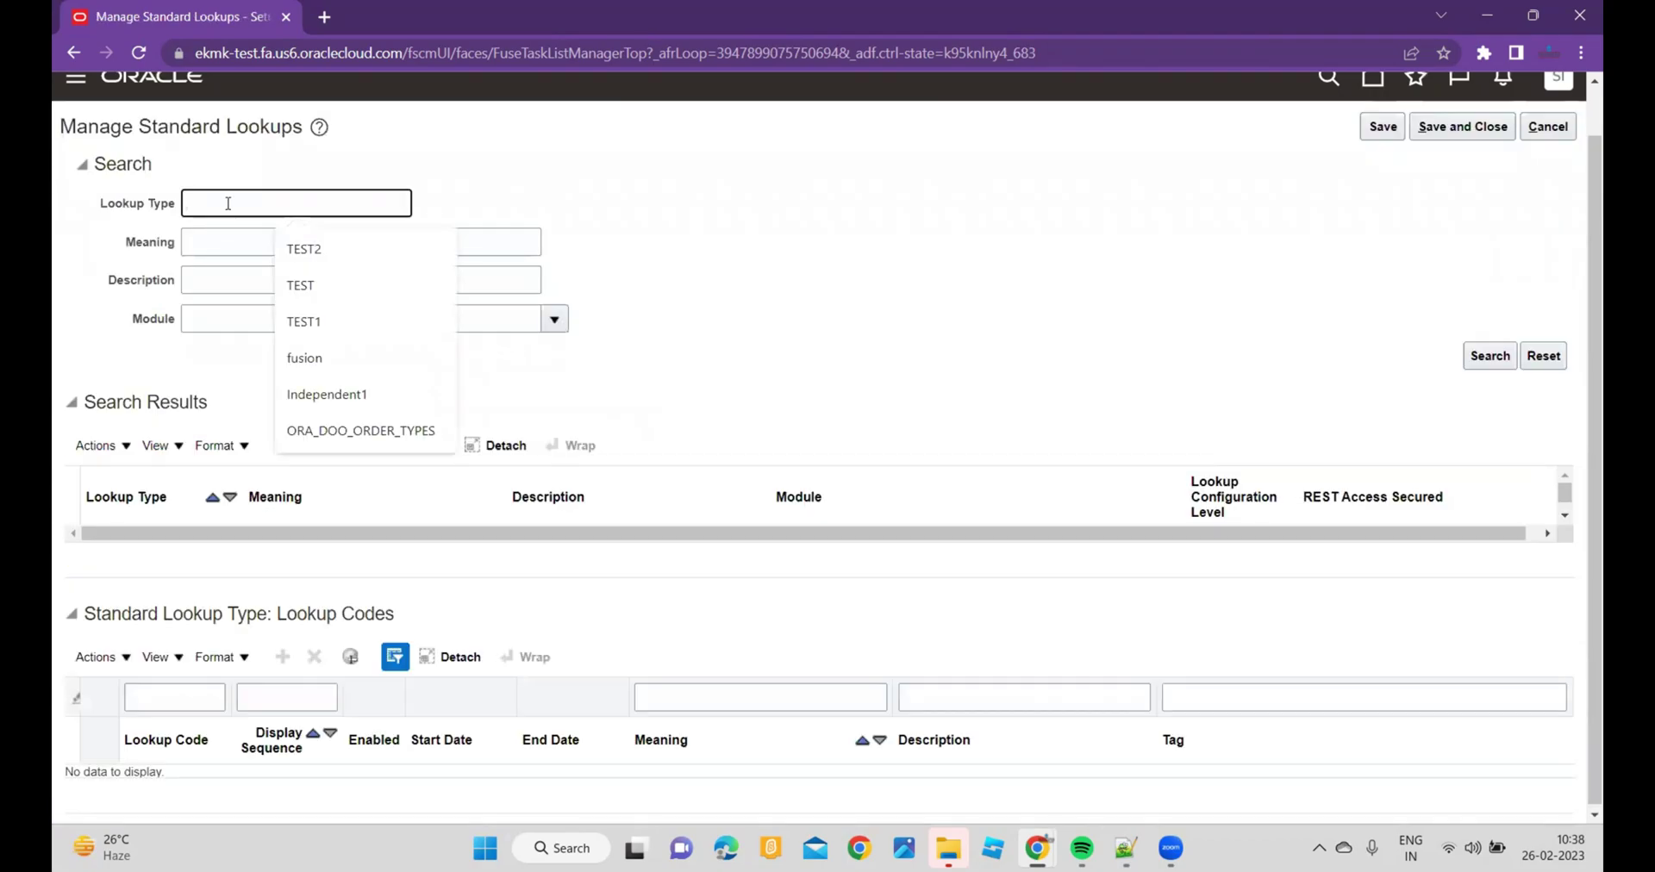
{"action": "type", "text": "ORA"}
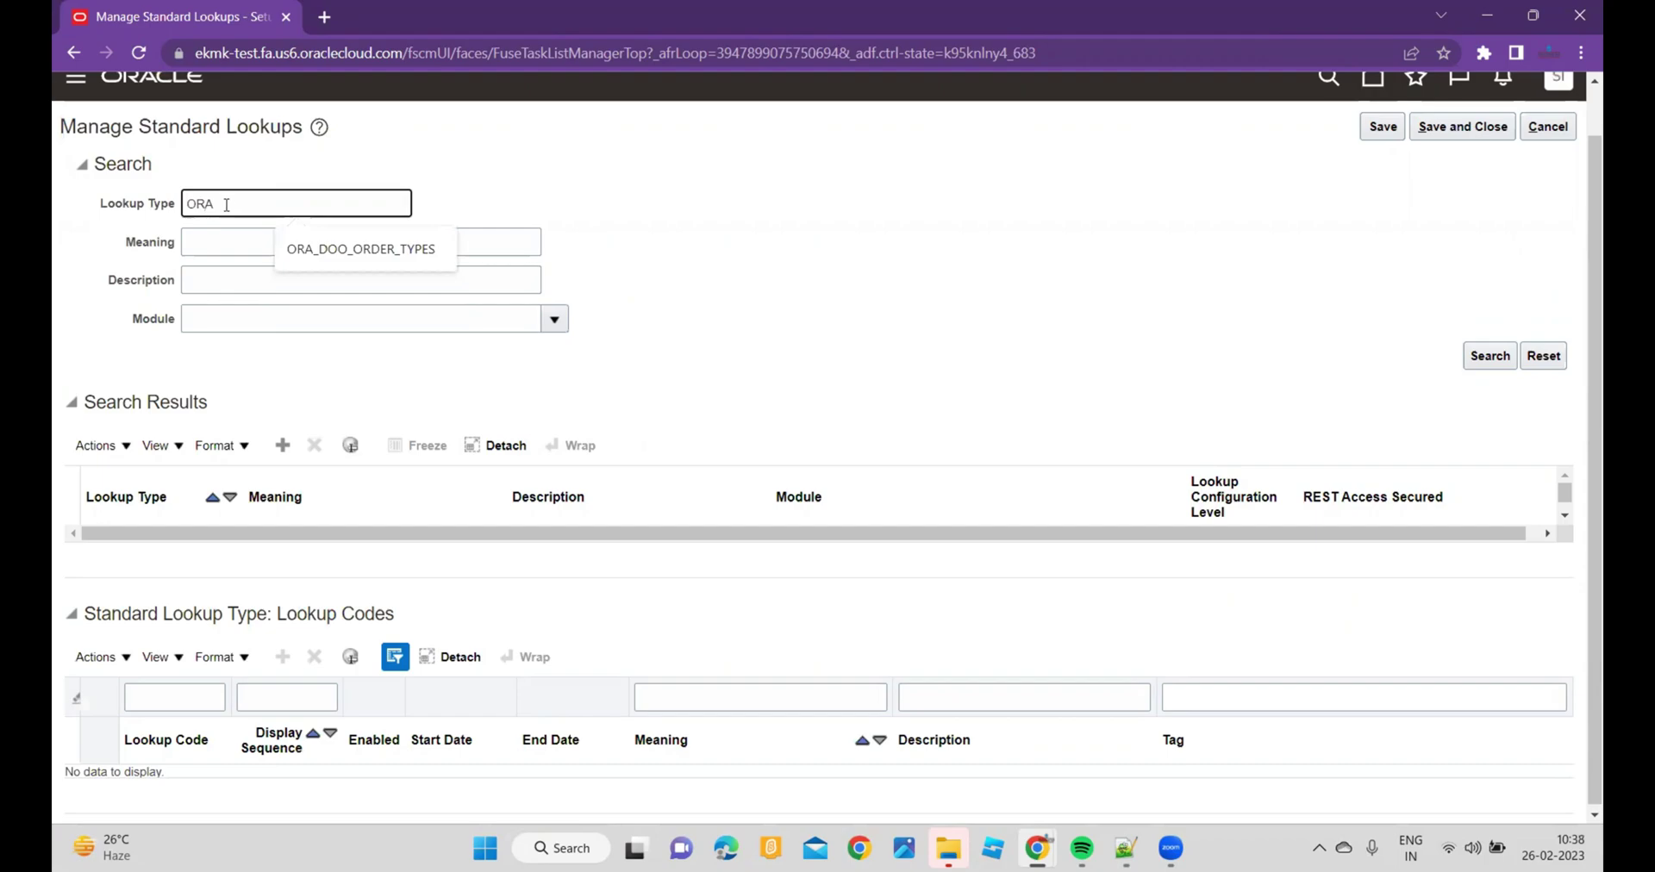
{"action": "left_click", "coordinate": [326, 249]}
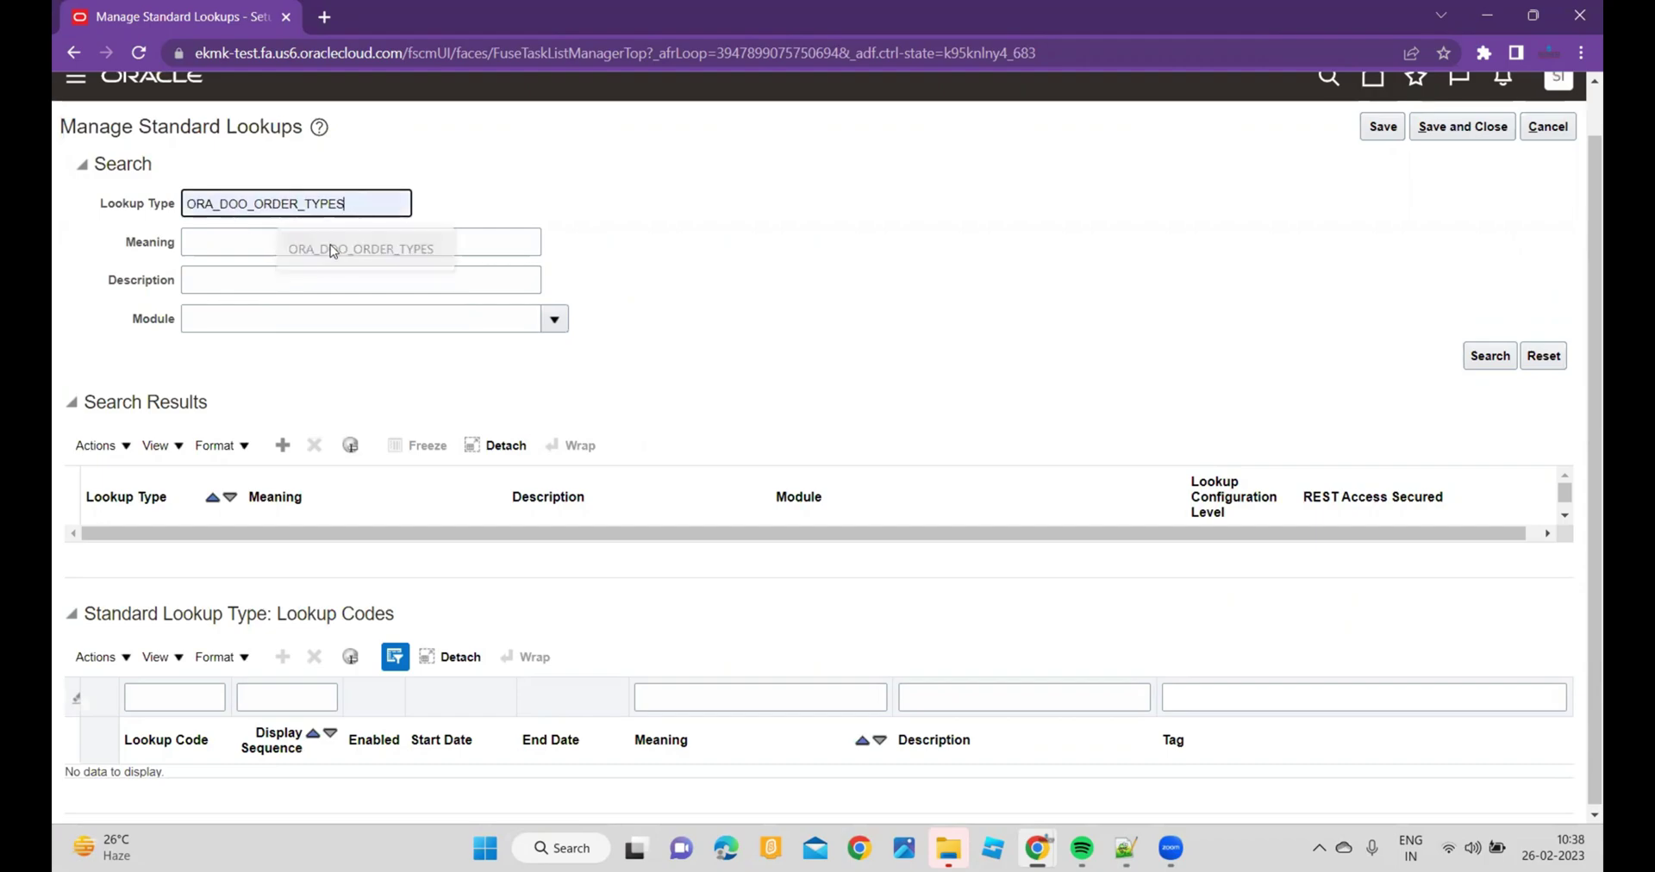
{"action": "left_click", "coordinate": [1489, 358]}
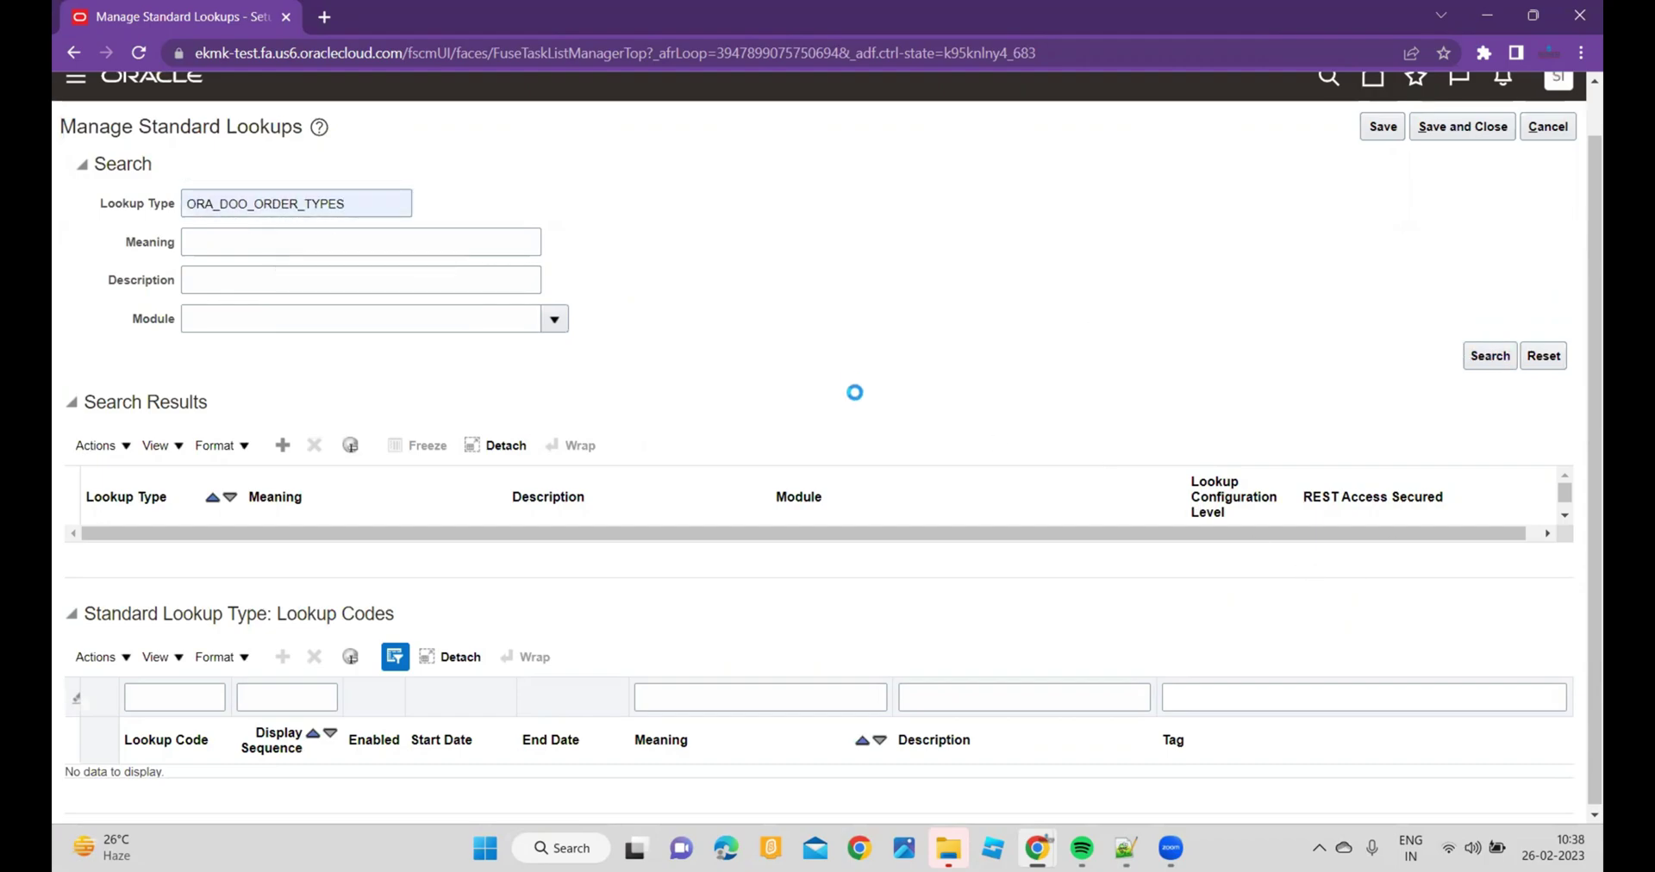
Step: Filter the lookup codes by the meaning SP and highlight the code SP_ORDER of SP Standard Order
{"action": "left_click", "coordinate": [709, 719]}
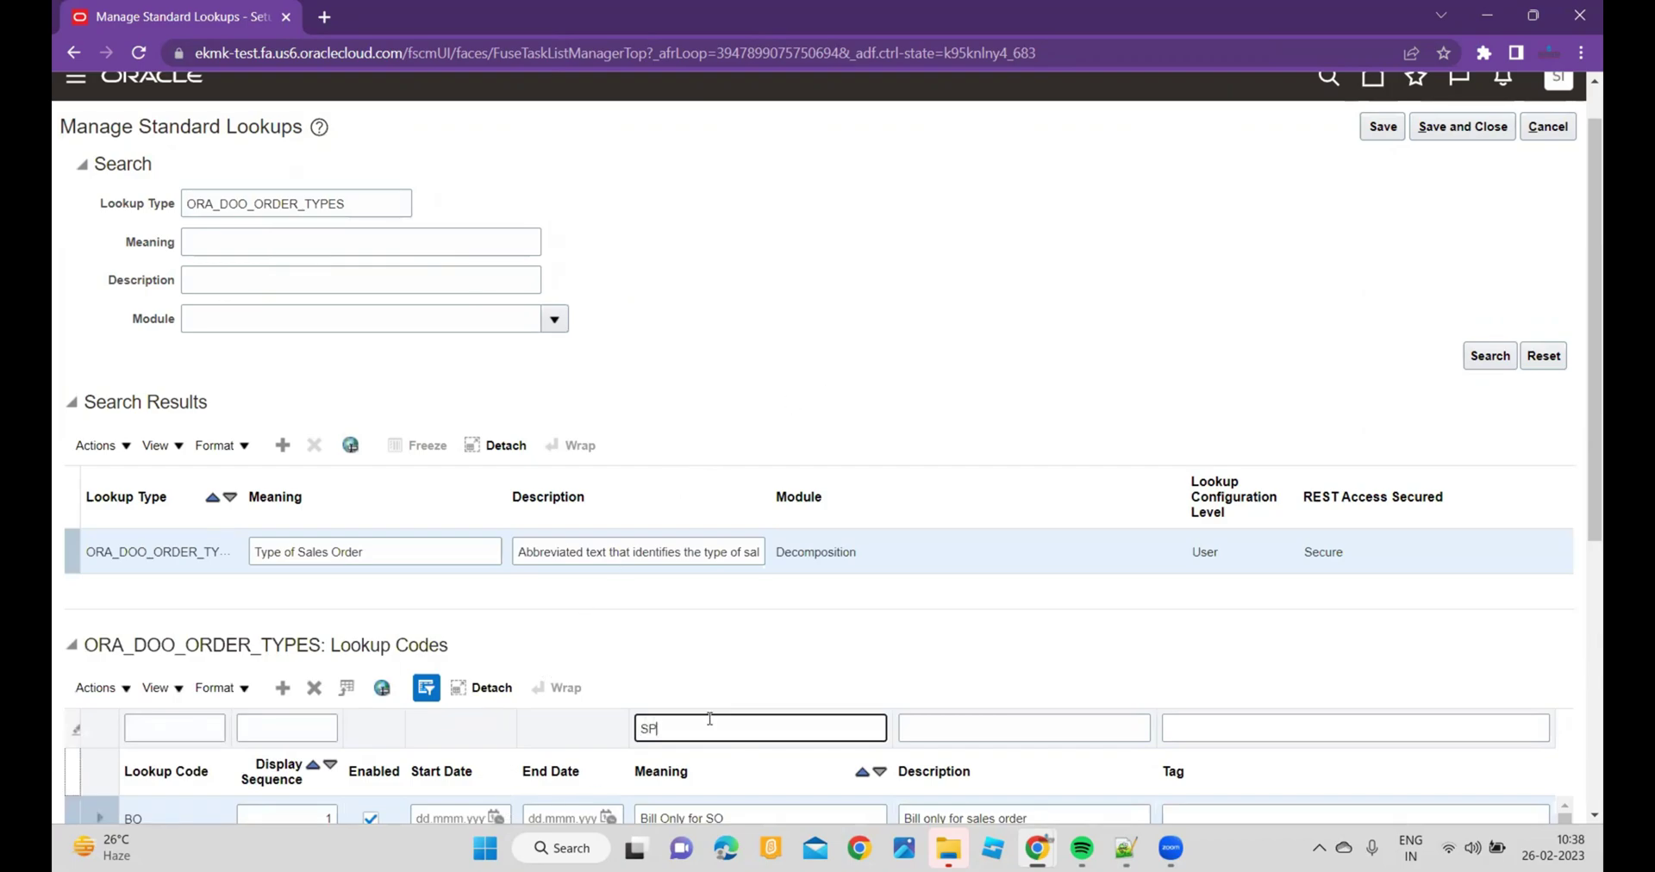
{"action": "key", "text": "Return"}
{"action": "scroll", "coordinate": [983, 650], "scroll_direction": "down", "scroll_amount": 2}
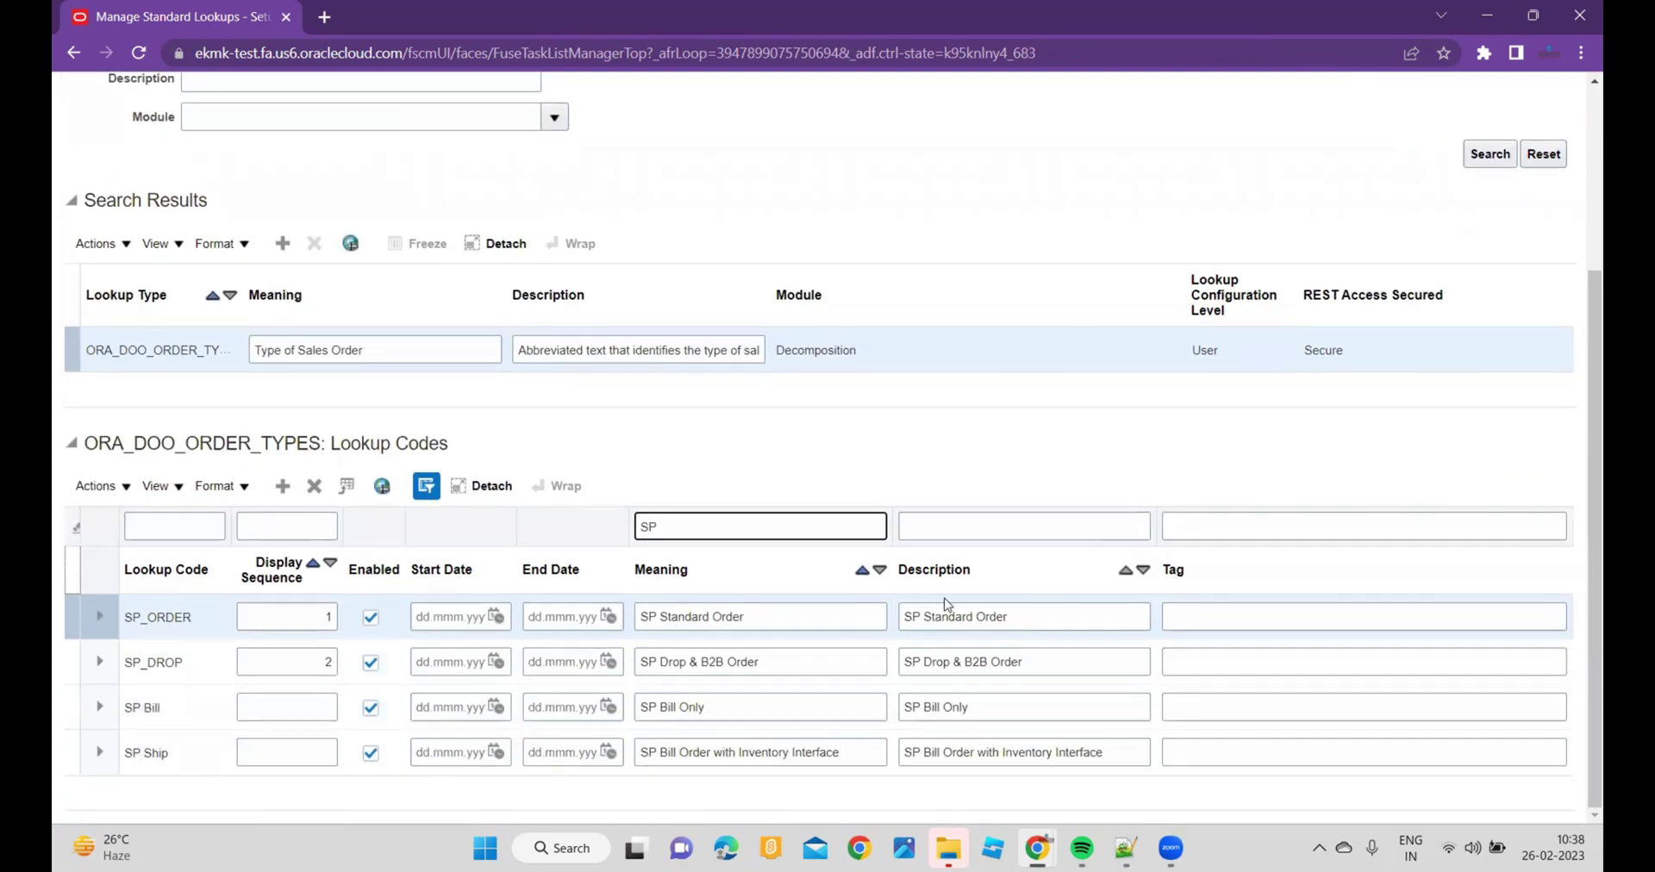
{"action": "left_click", "coordinate": [126, 619]}
{"action": "left_click_drag", "start_coordinate": [127, 619], "coordinate": [195, 626]}
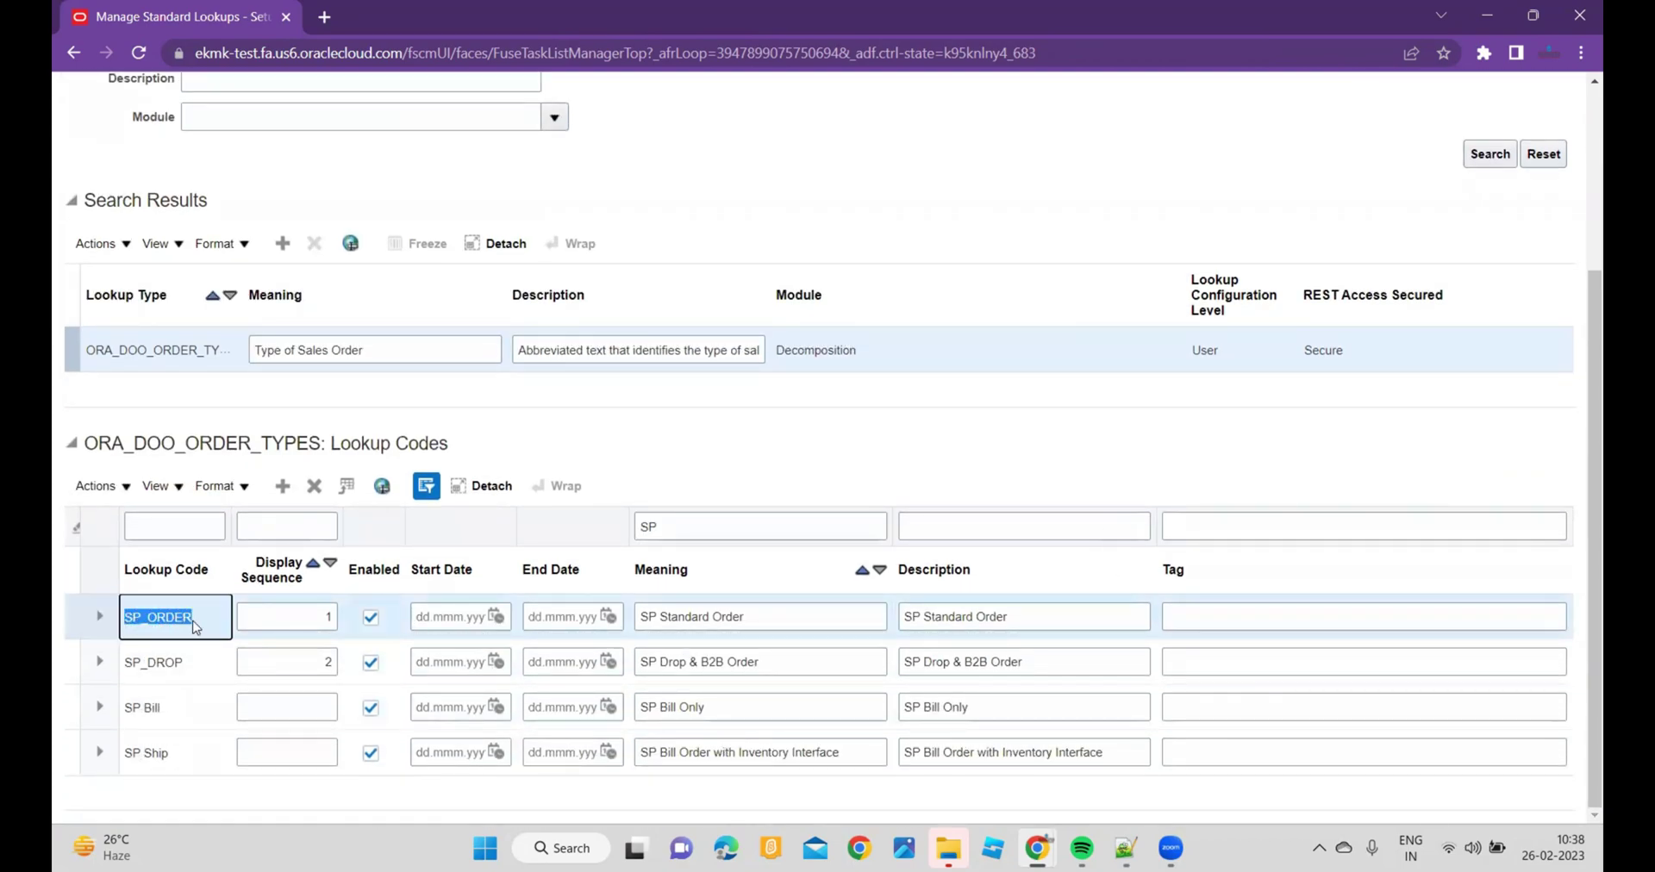
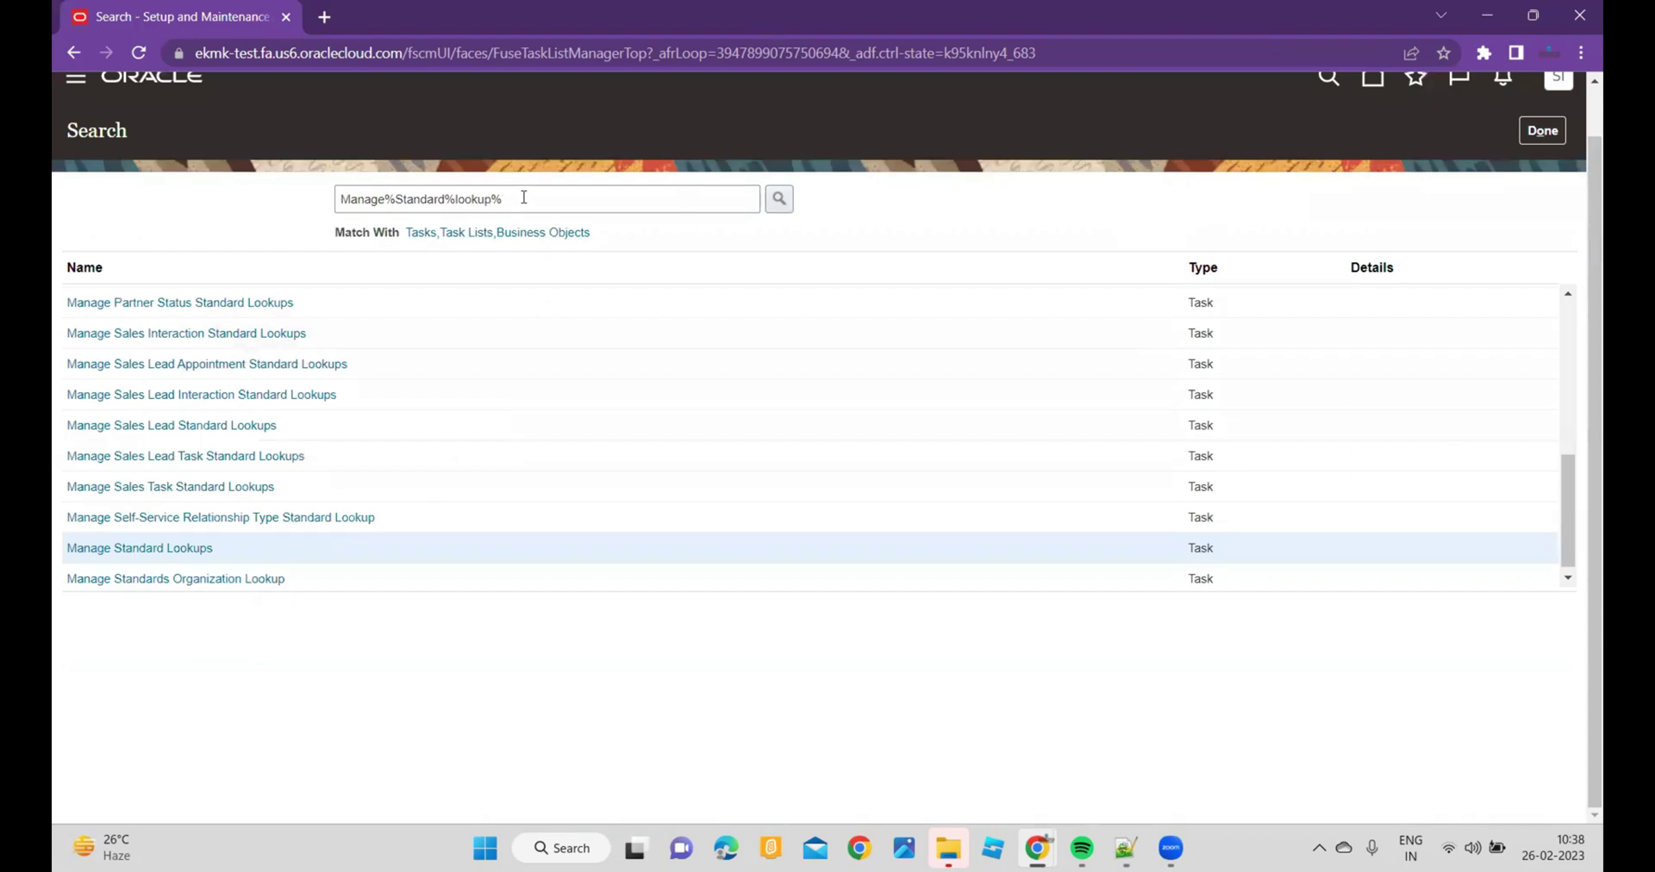
Step: Search the setup tasks for "%Order%Ext%" and open Manage Order Management Extensions from the Order Management Extension business object
{"action": "left_click_drag", "start_coordinate": [518, 199], "coordinate": [396, 199]}
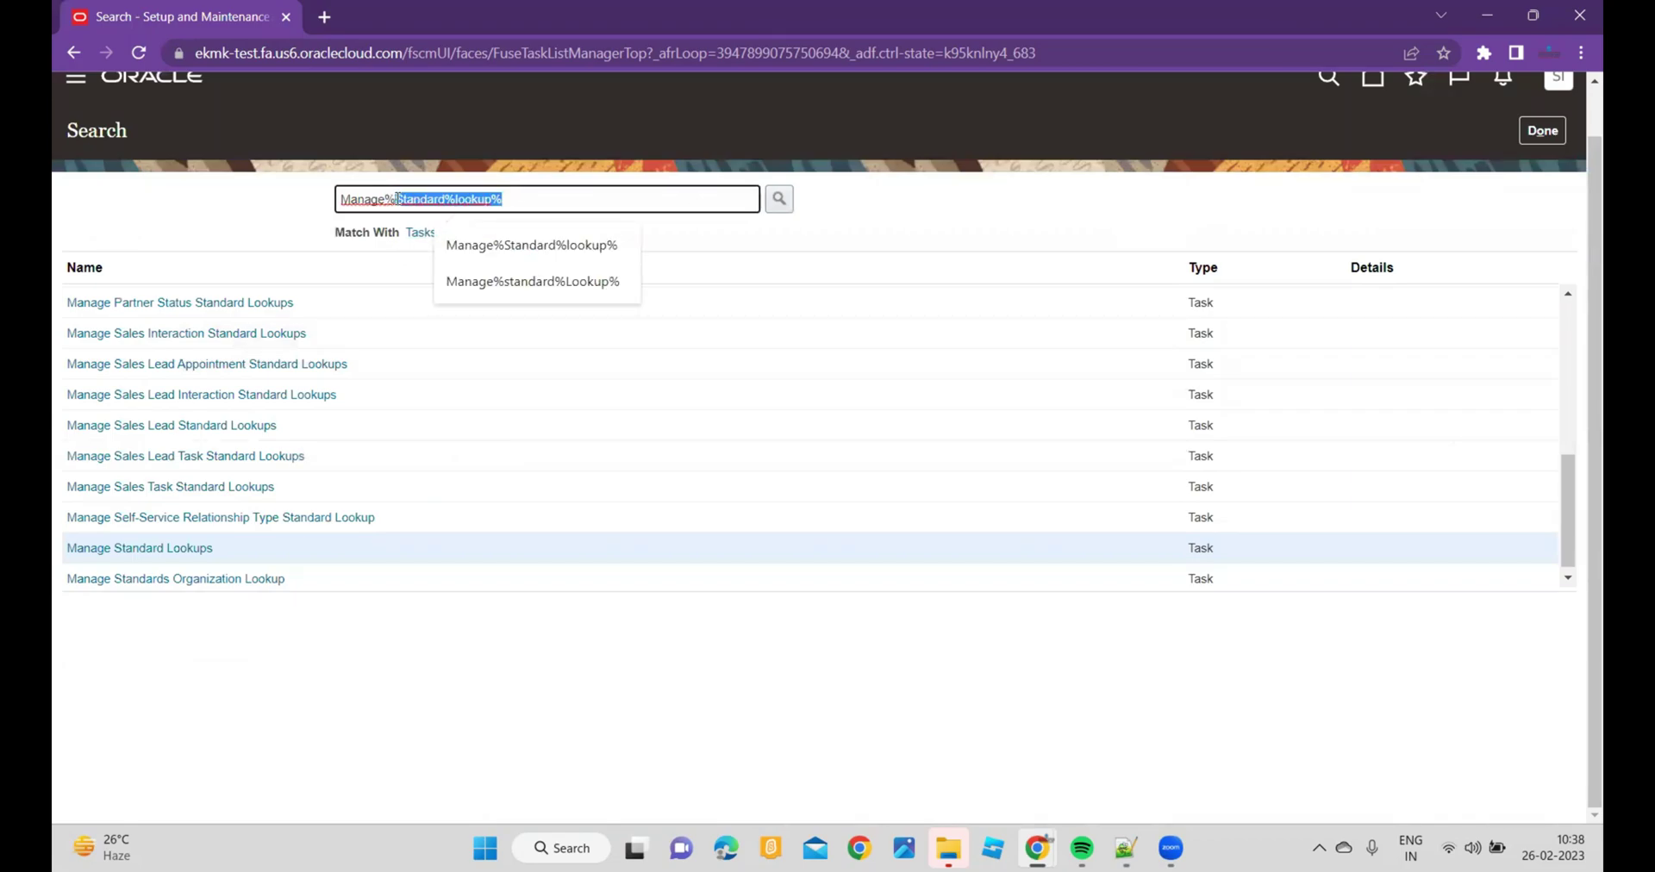
{"action": "type", "text": "Order%Ext"}
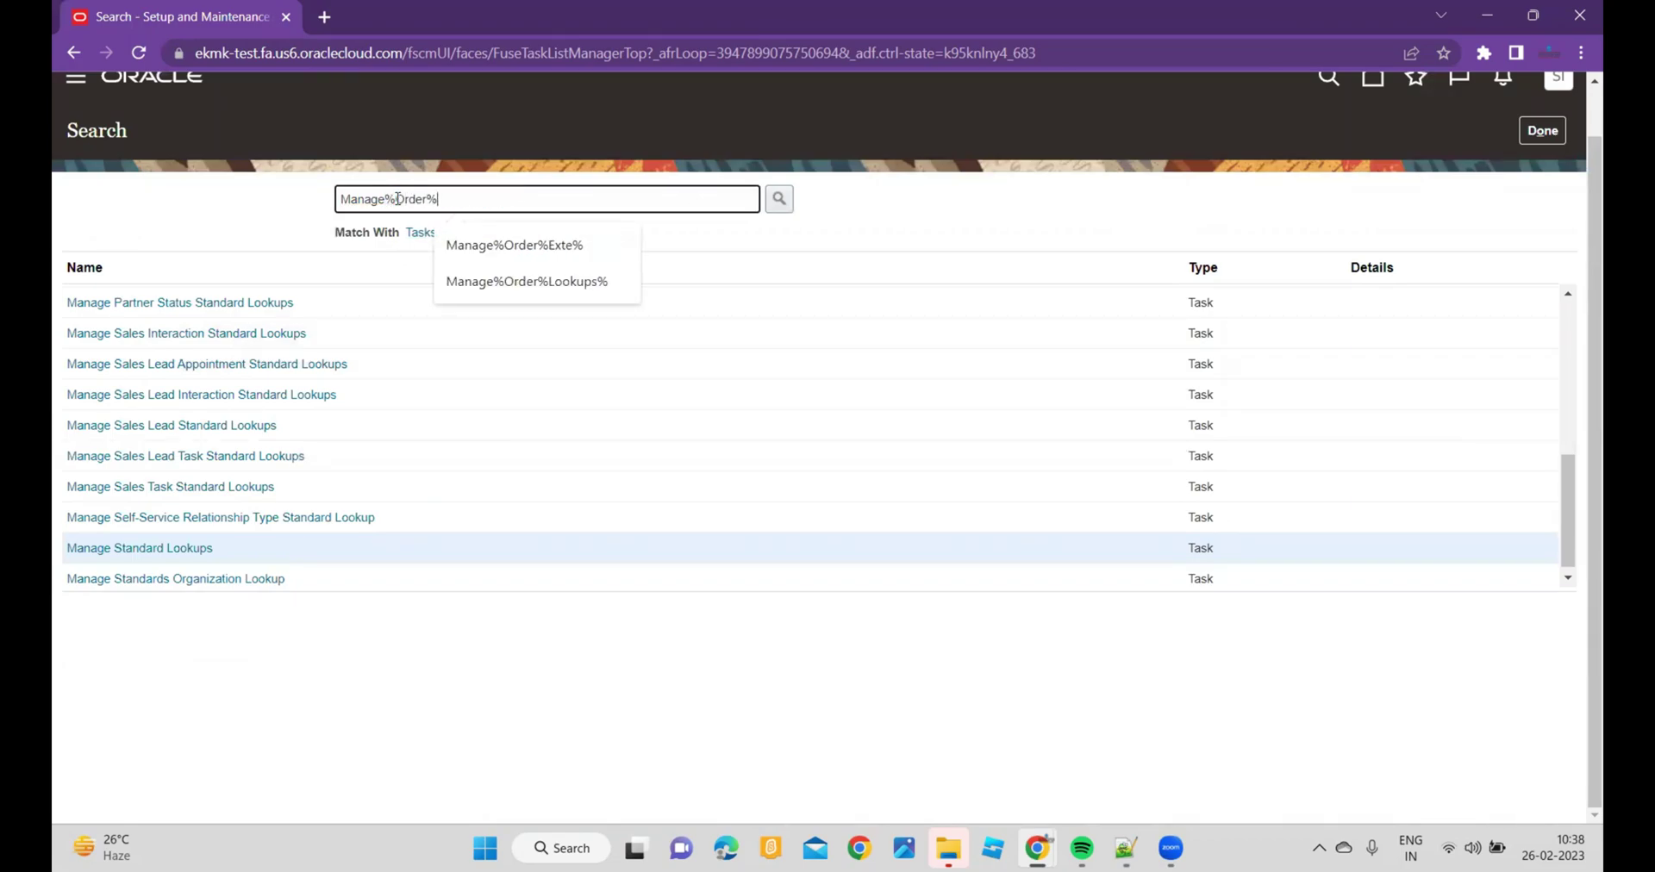
{"action": "type", "text": "n%"}
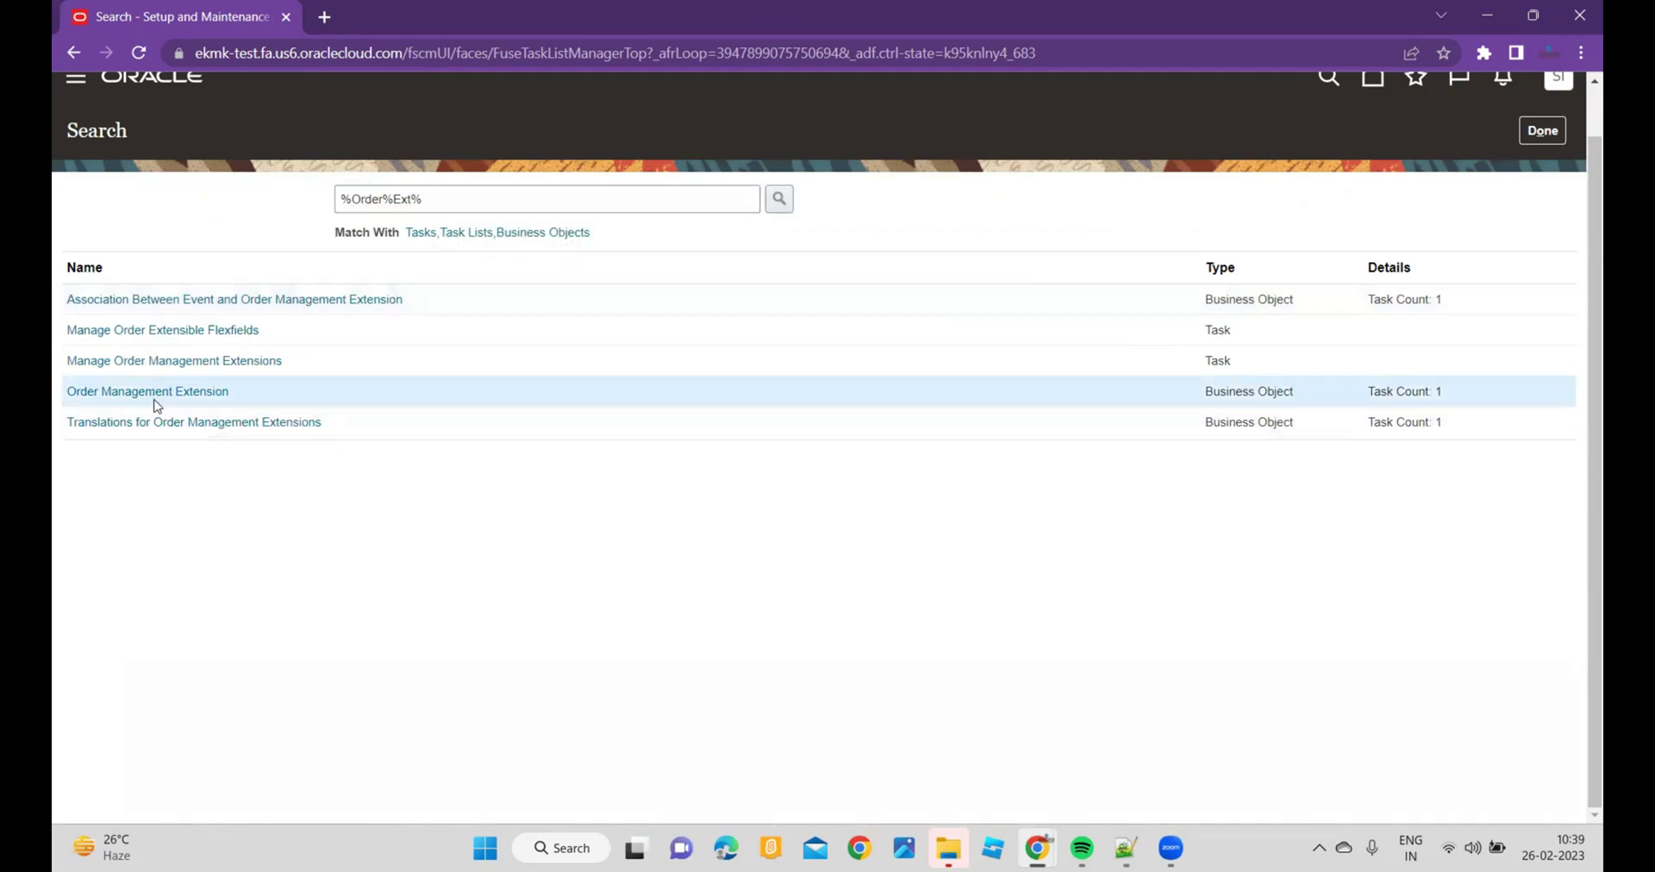
{"action": "left_click", "coordinate": [156, 395]}
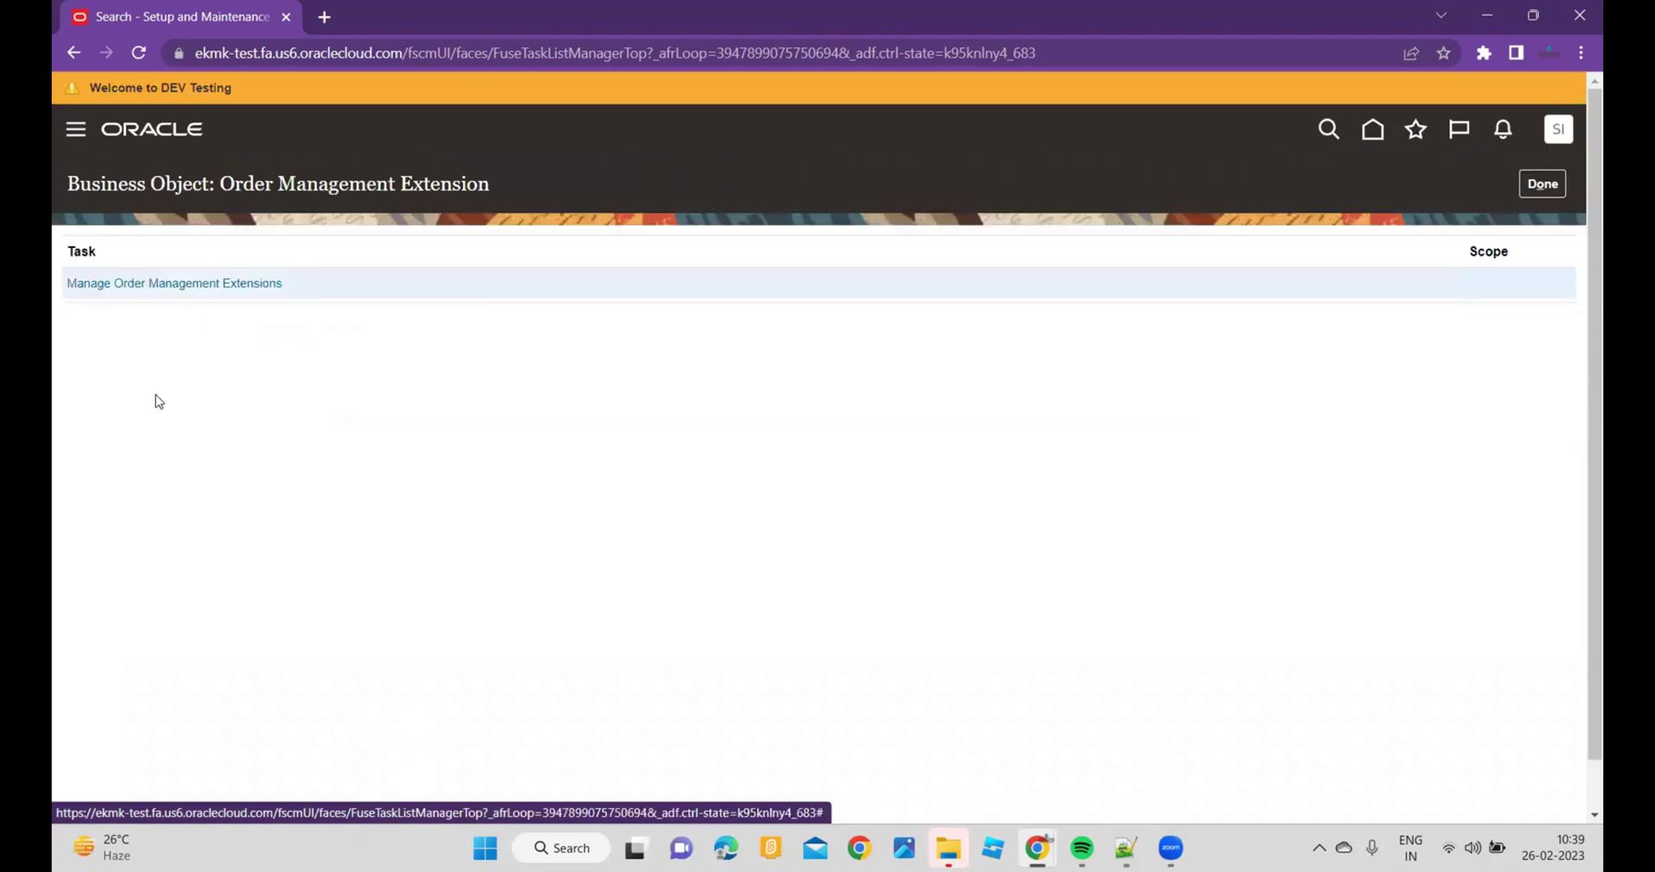
{"action": "left_click", "coordinate": [193, 288]}
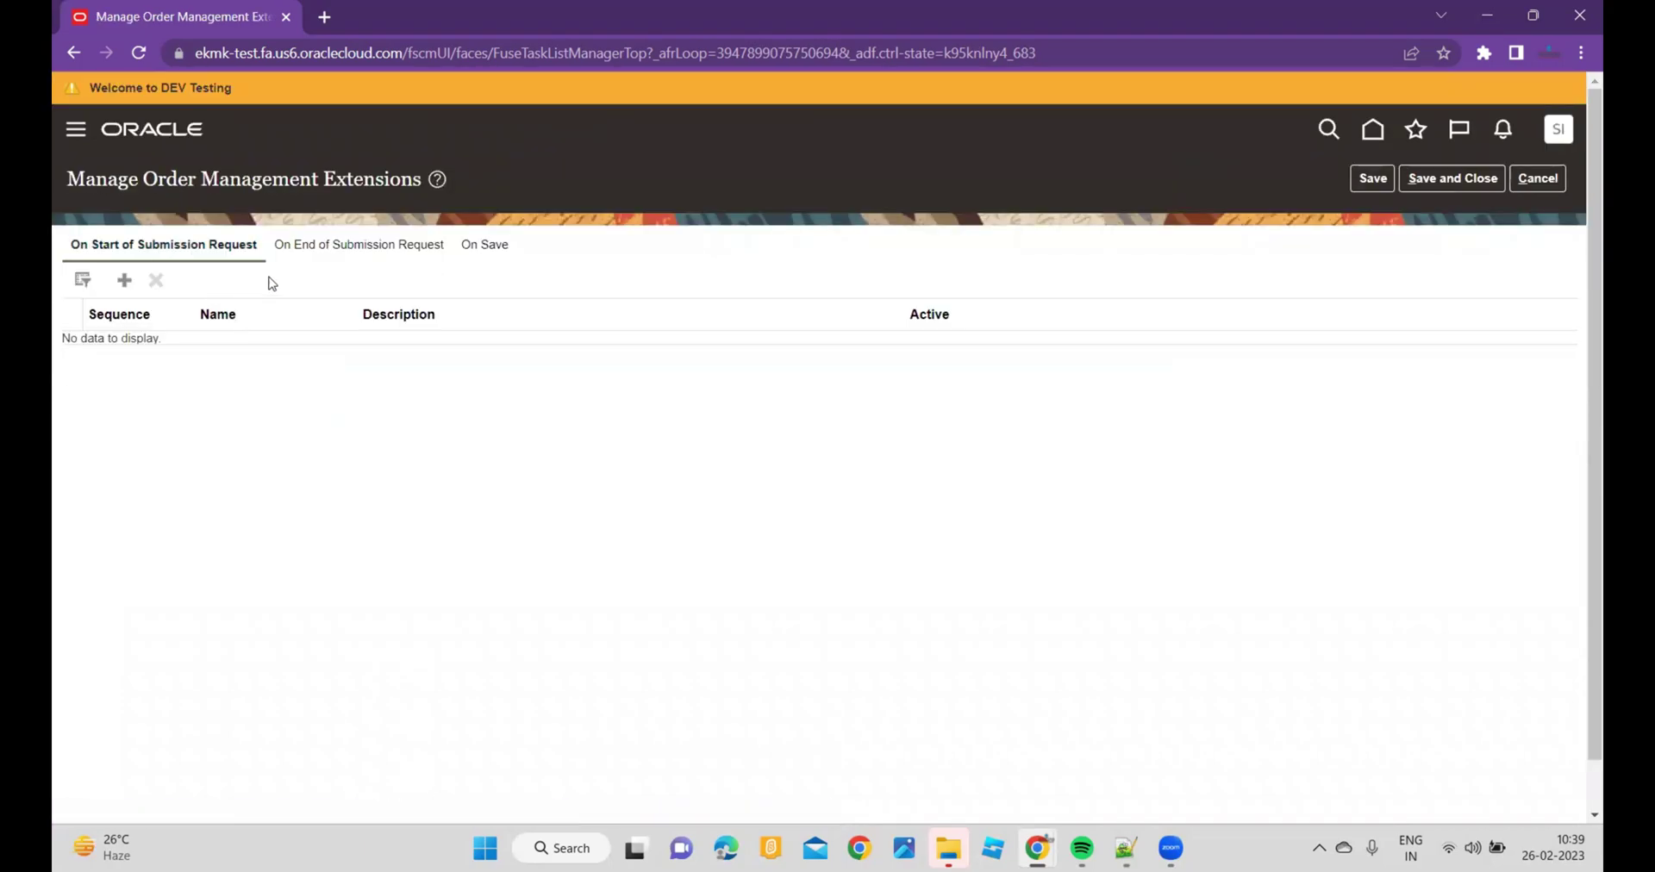
Step: Open the definition of the On Save extension Auto Hold at Sales Order Line
{"action": "left_click", "coordinate": [475, 252]}
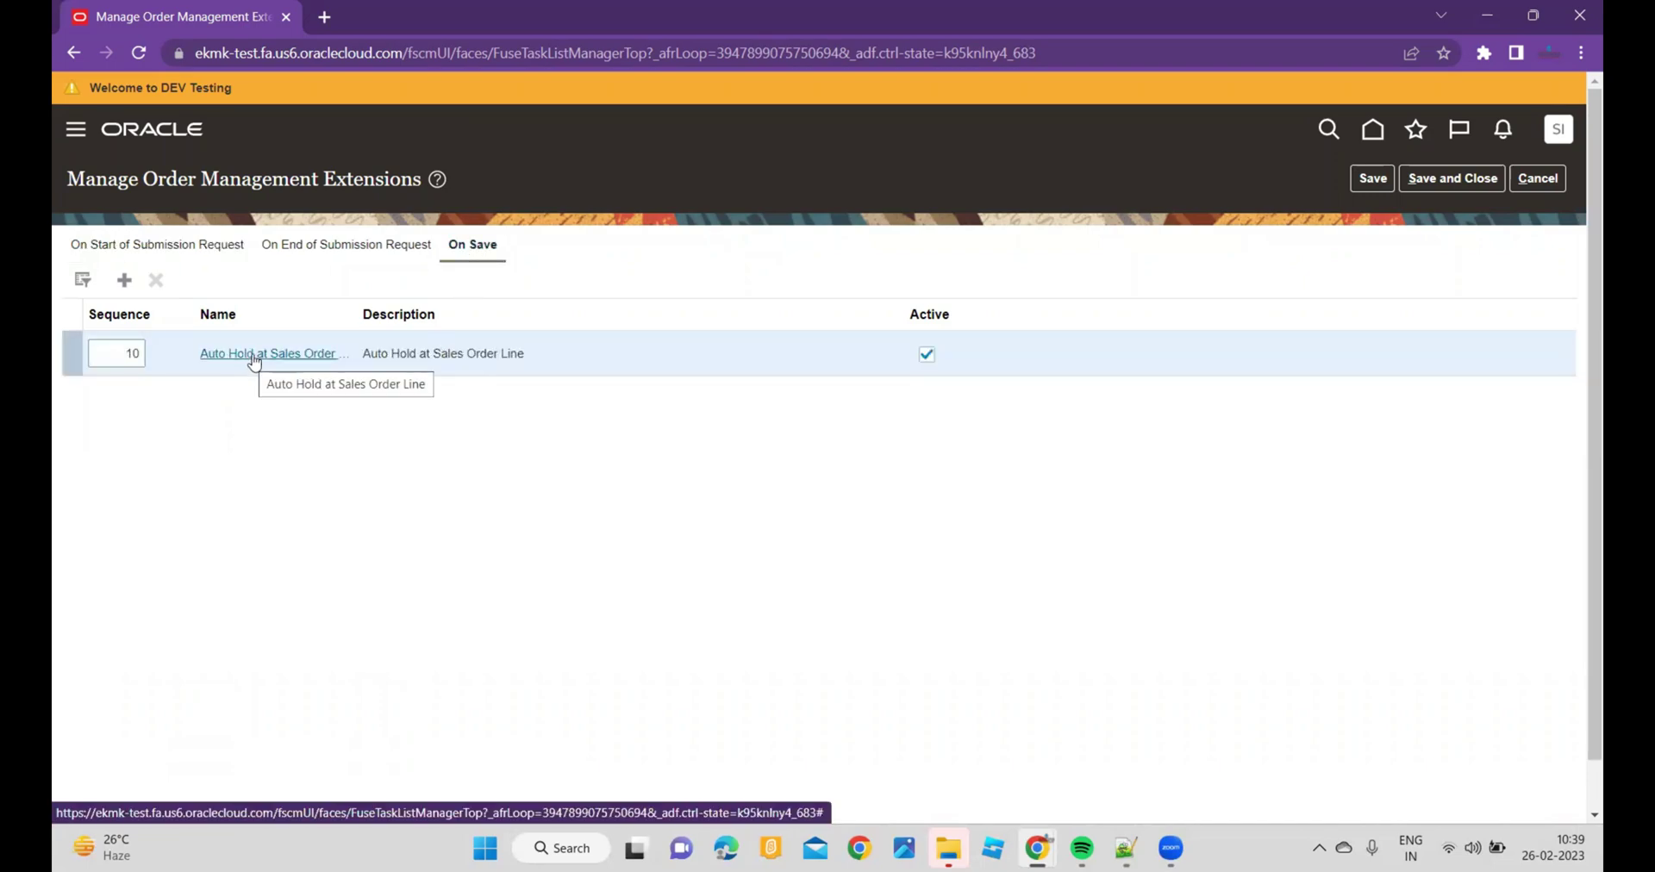
{"action": "left_click", "coordinate": [253, 354]}
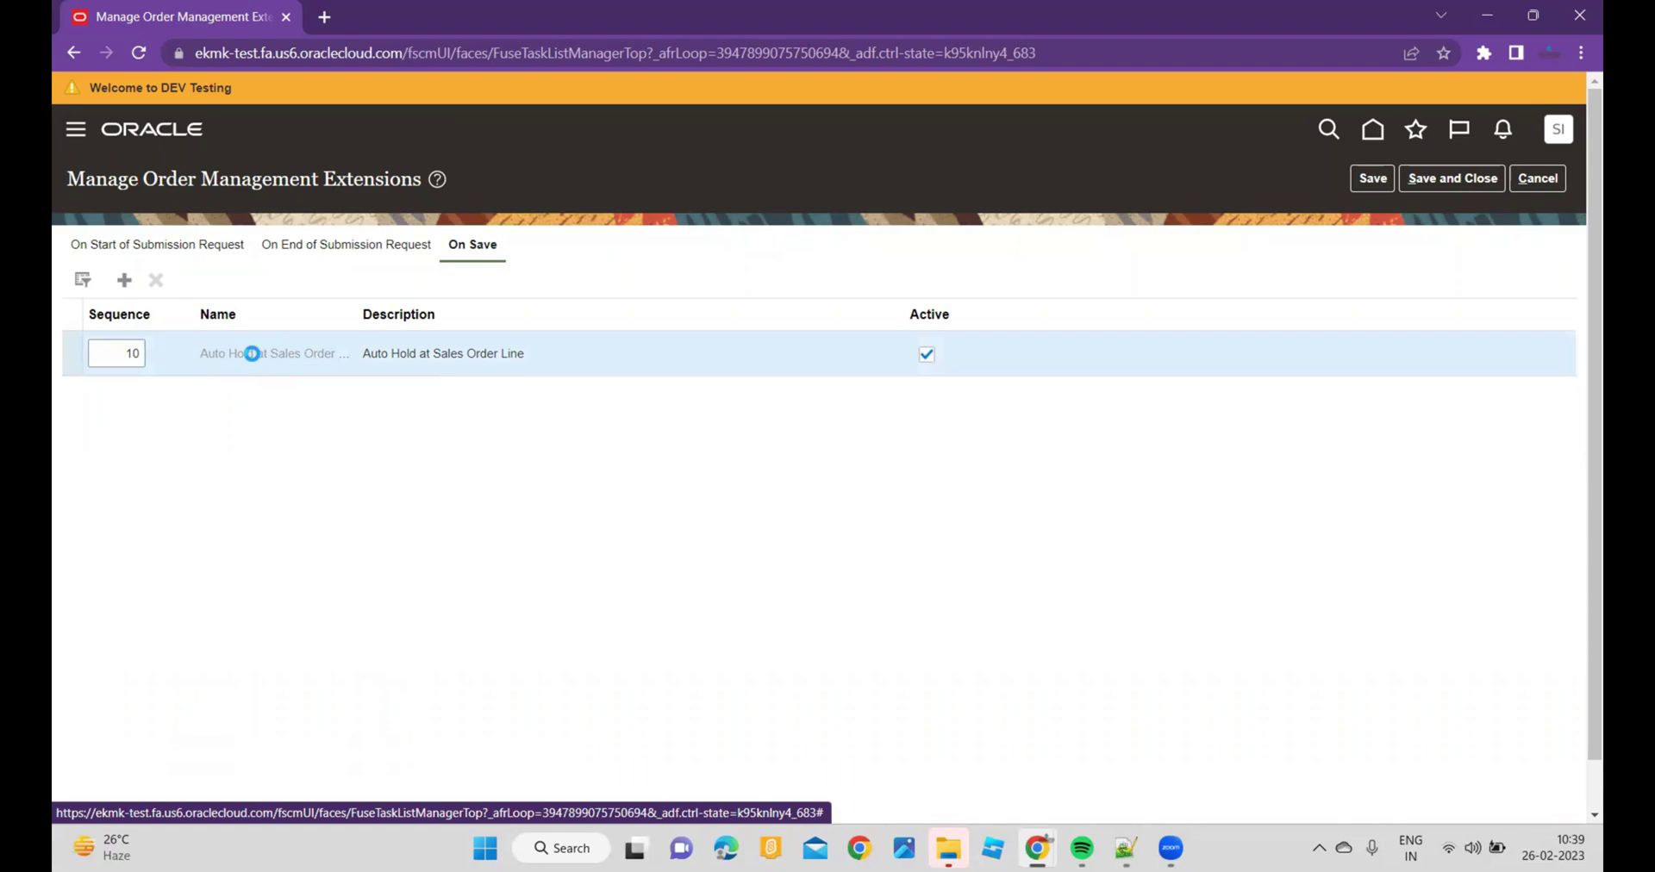
{"action": "left_click", "coordinate": [1453, 185]}
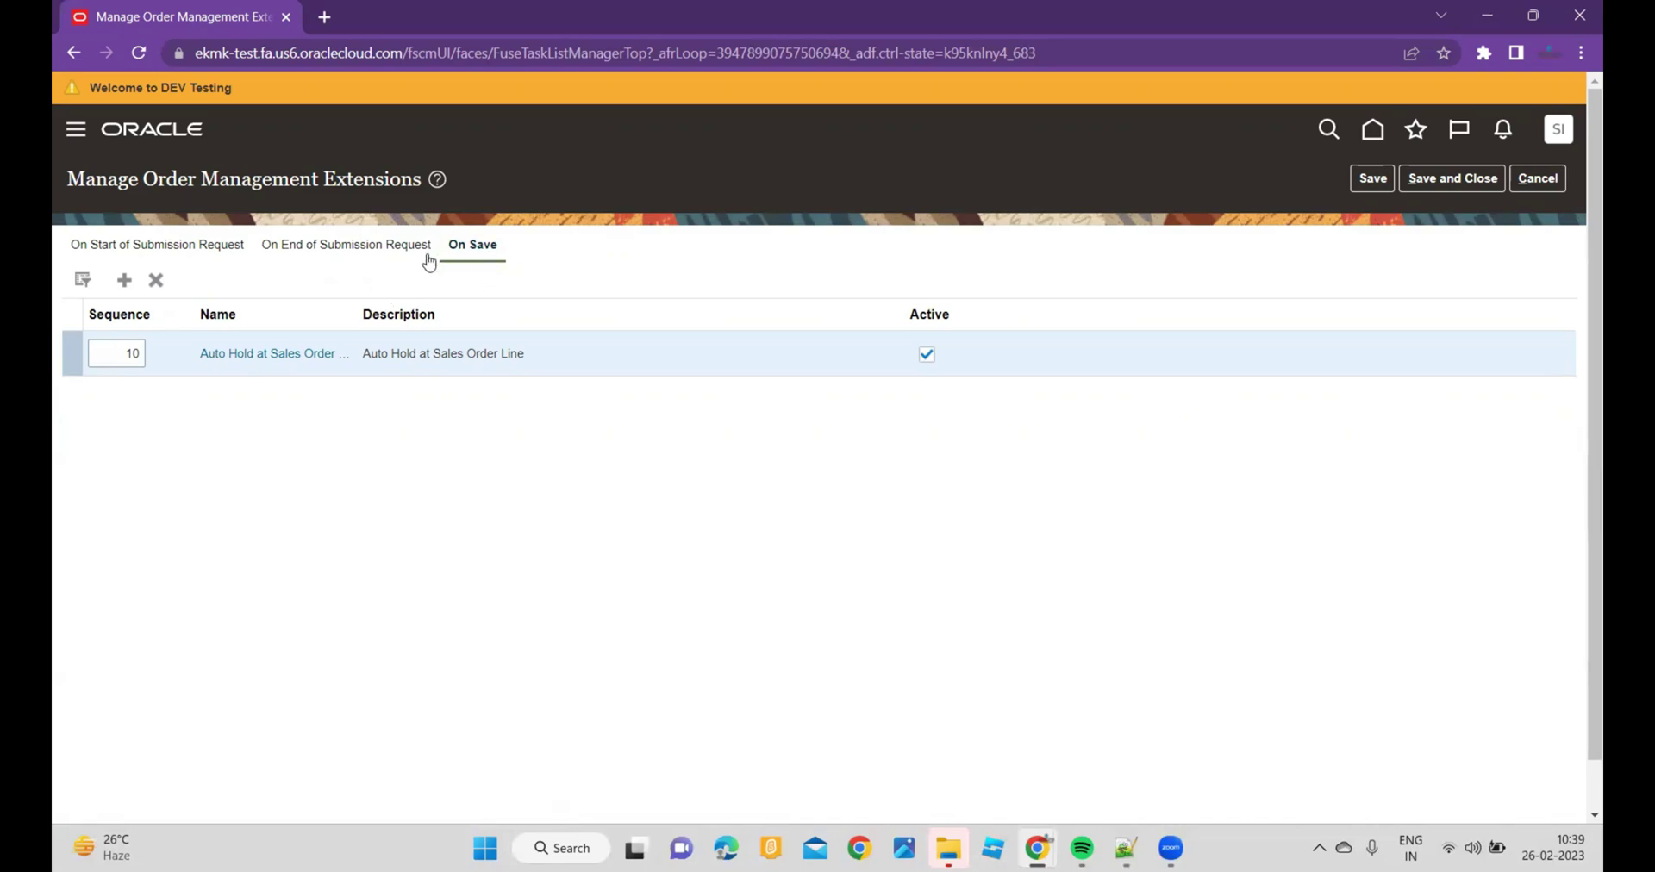
{"action": "left_click", "coordinate": [292, 353]}
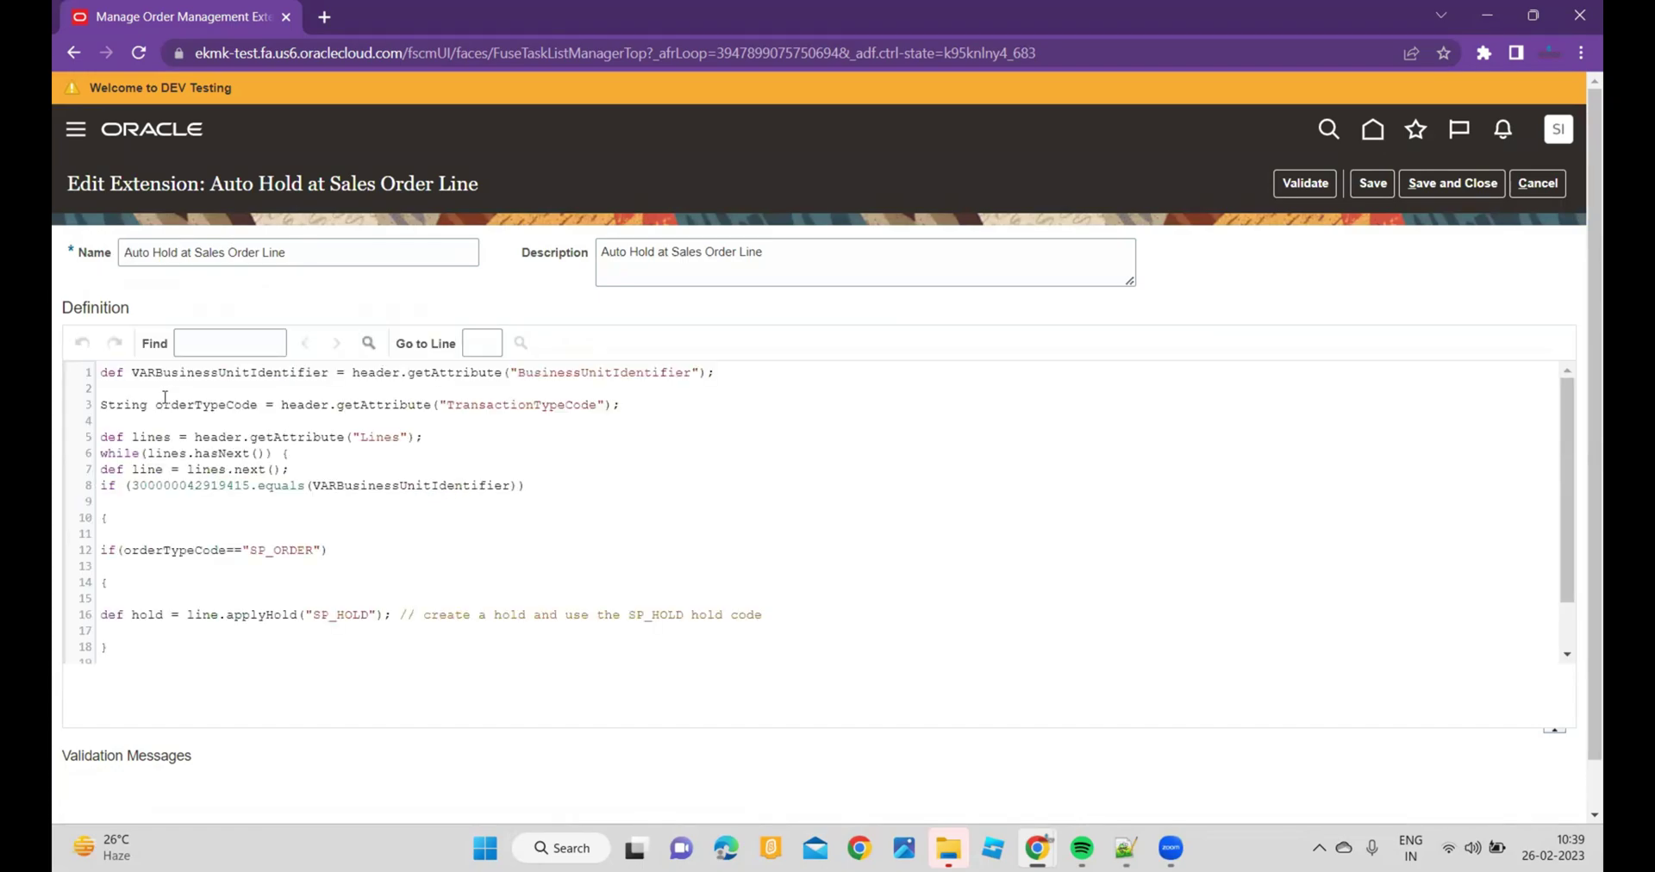
Step: Examine the extension script, highlighting the BusinessUnitIdentifier attribute, the Lines definition, the business unit ID, the SP_ORDER condition and the SP_HOLD hold code
{"action": "left_click_drag", "start_coordinate": [724, 373], "coordinate": [500, 375]}
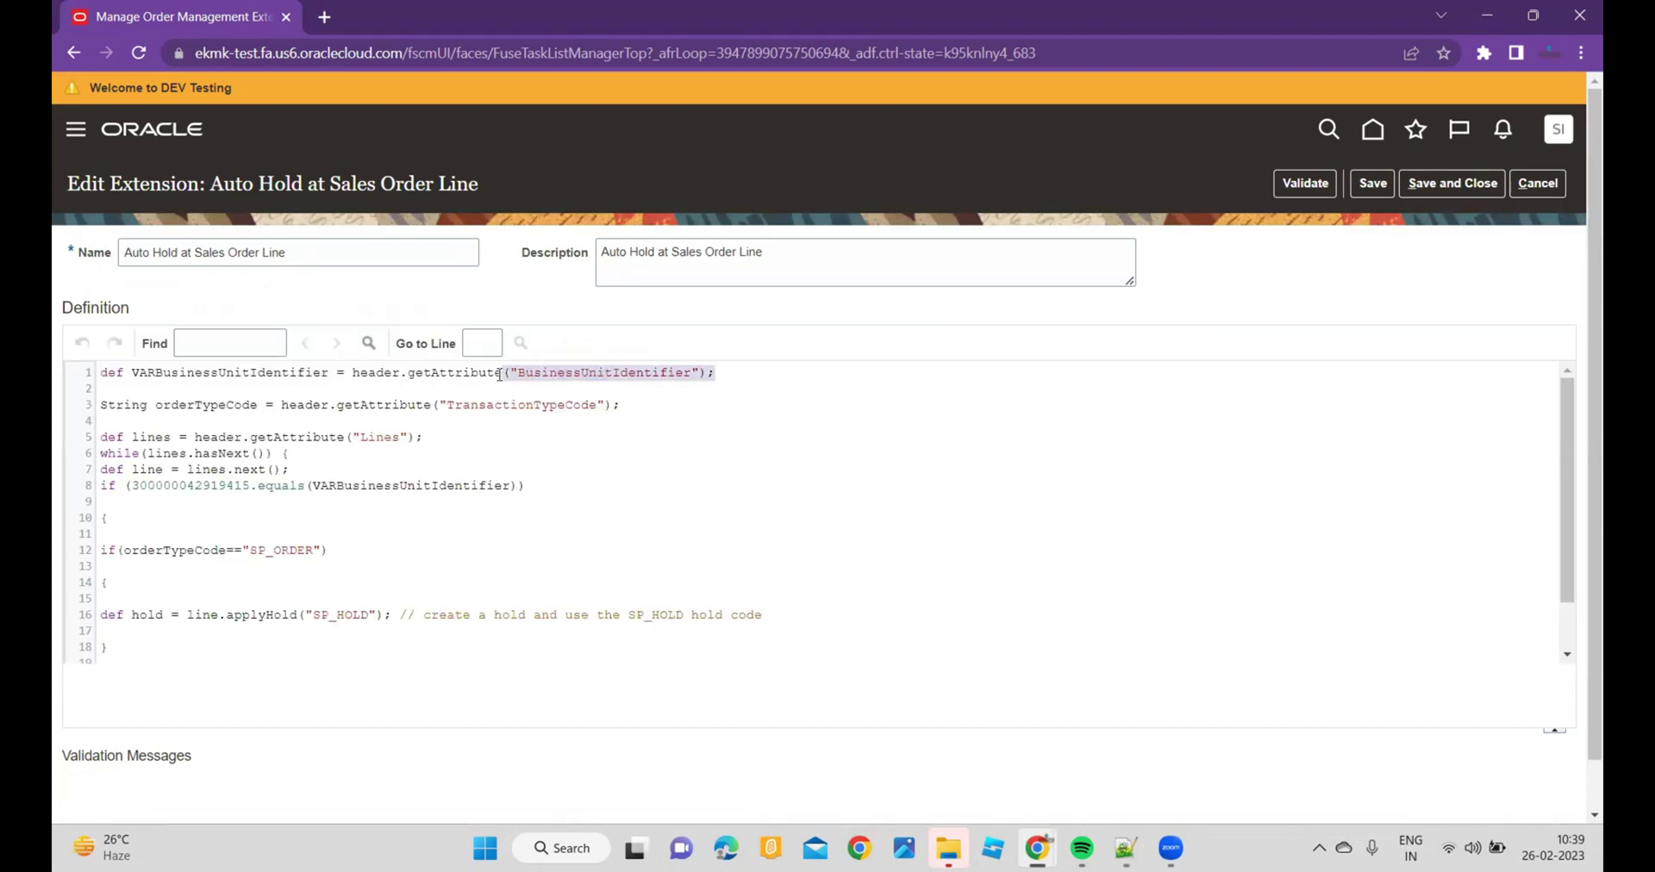
{"action": "left_click_drag", "start_coordinate": [624, 406], "coordinate": [87, 442]}
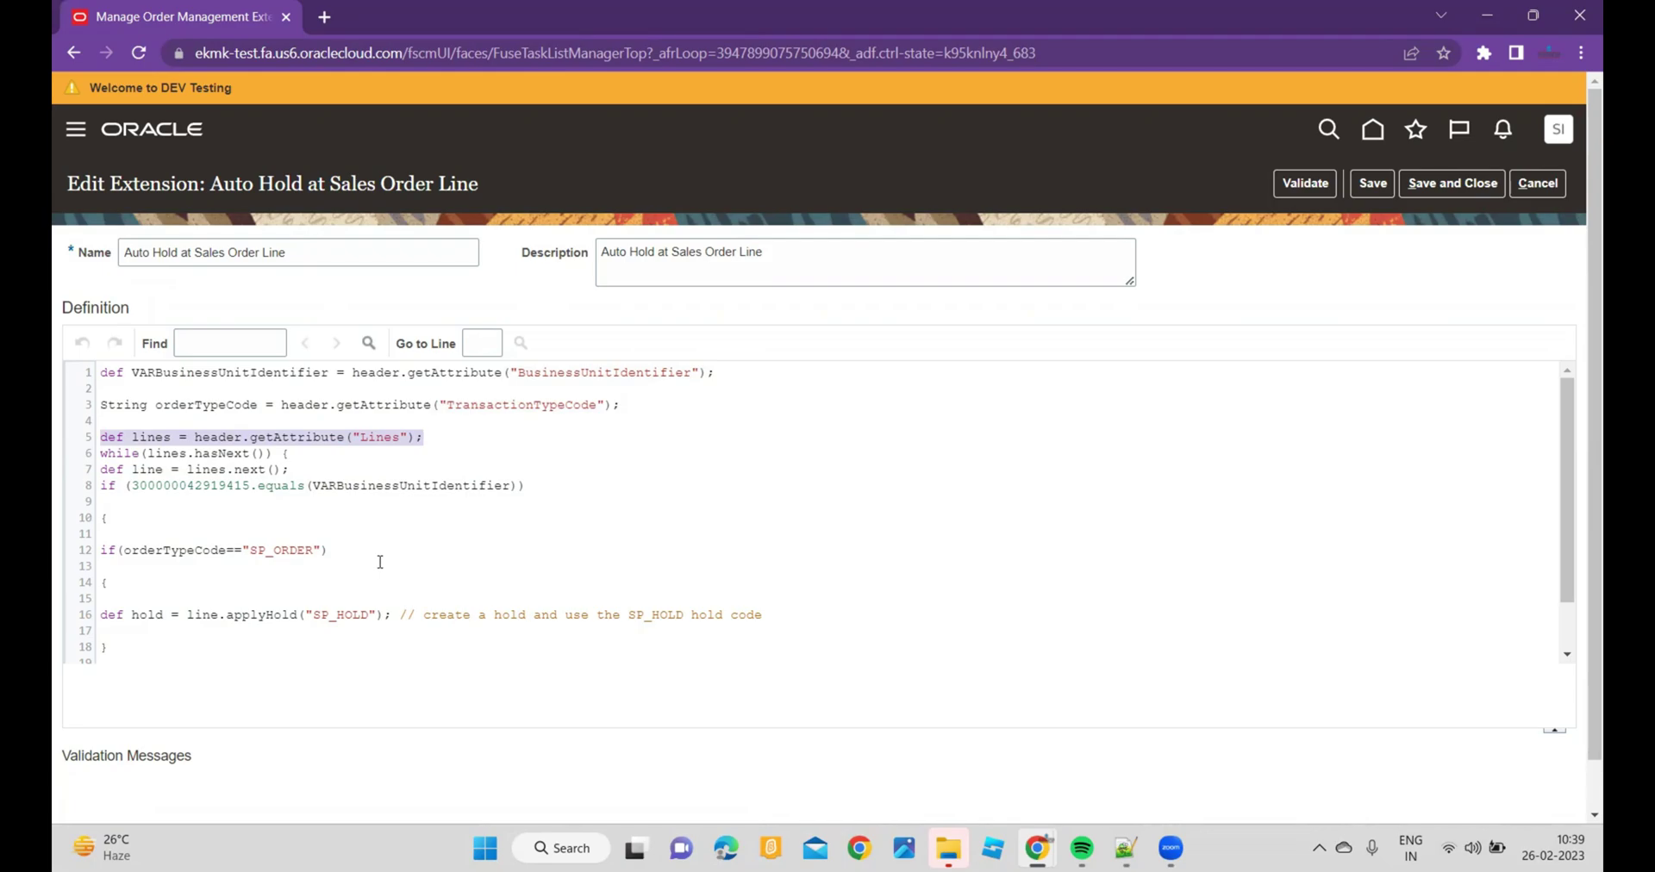
{"action": "left_click_drag", "start_coordinate": [133, 485], "coordinate": [252, 484]}
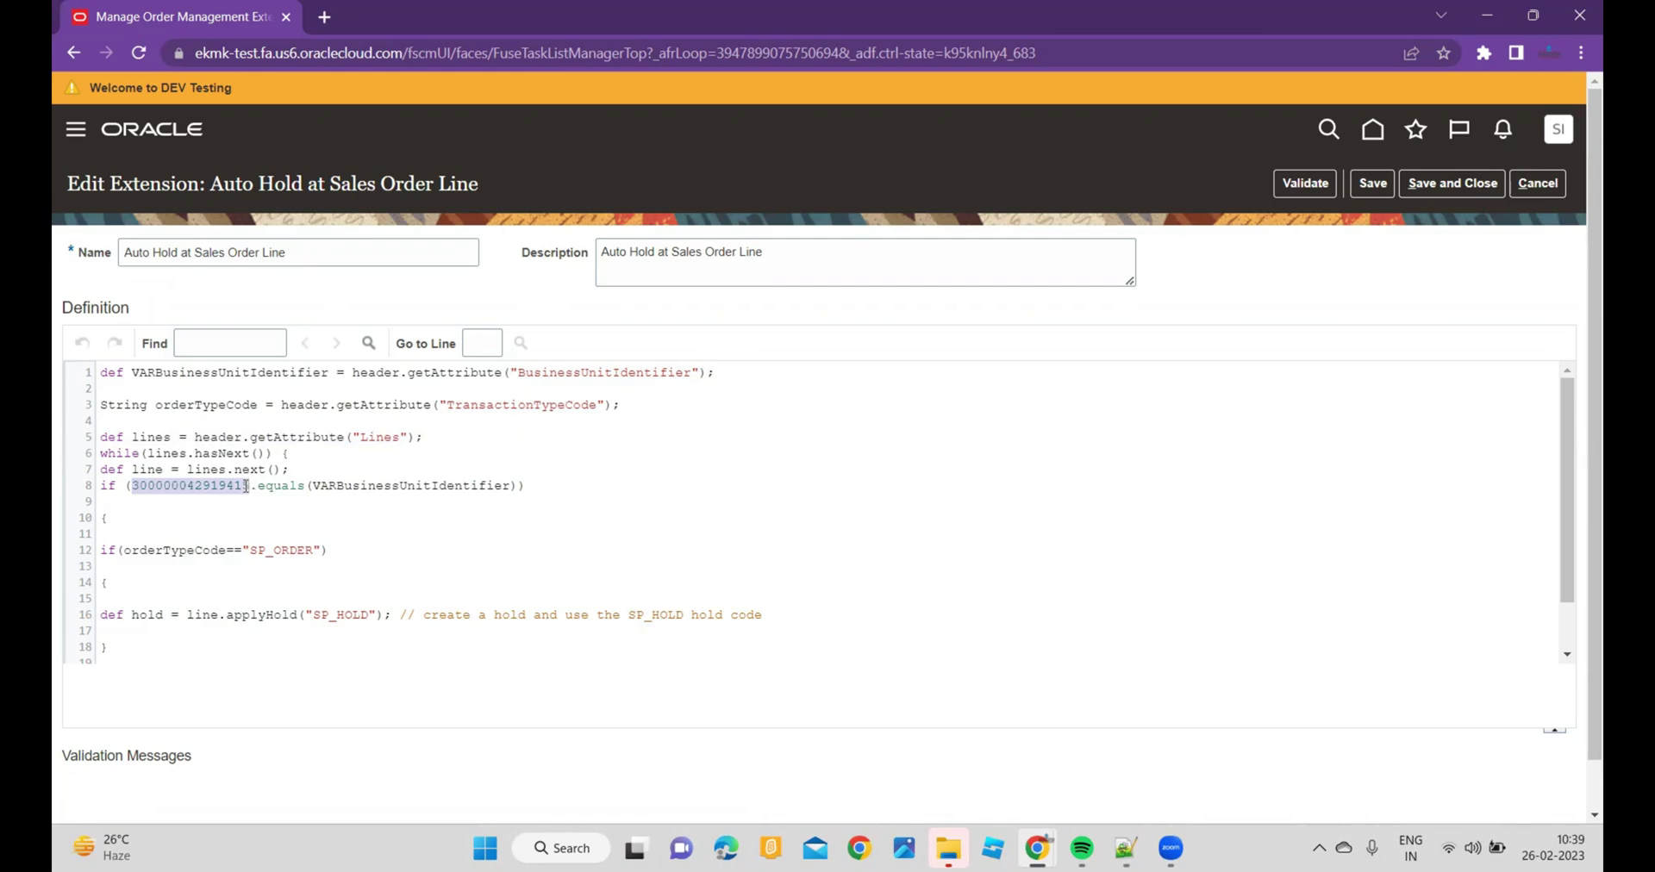
{"action": "left_click", "coordinate": [316, 550]}
{"action": "left_click_drag", "start_coordinate": [316, 550], "coordinate": [252, 550]}
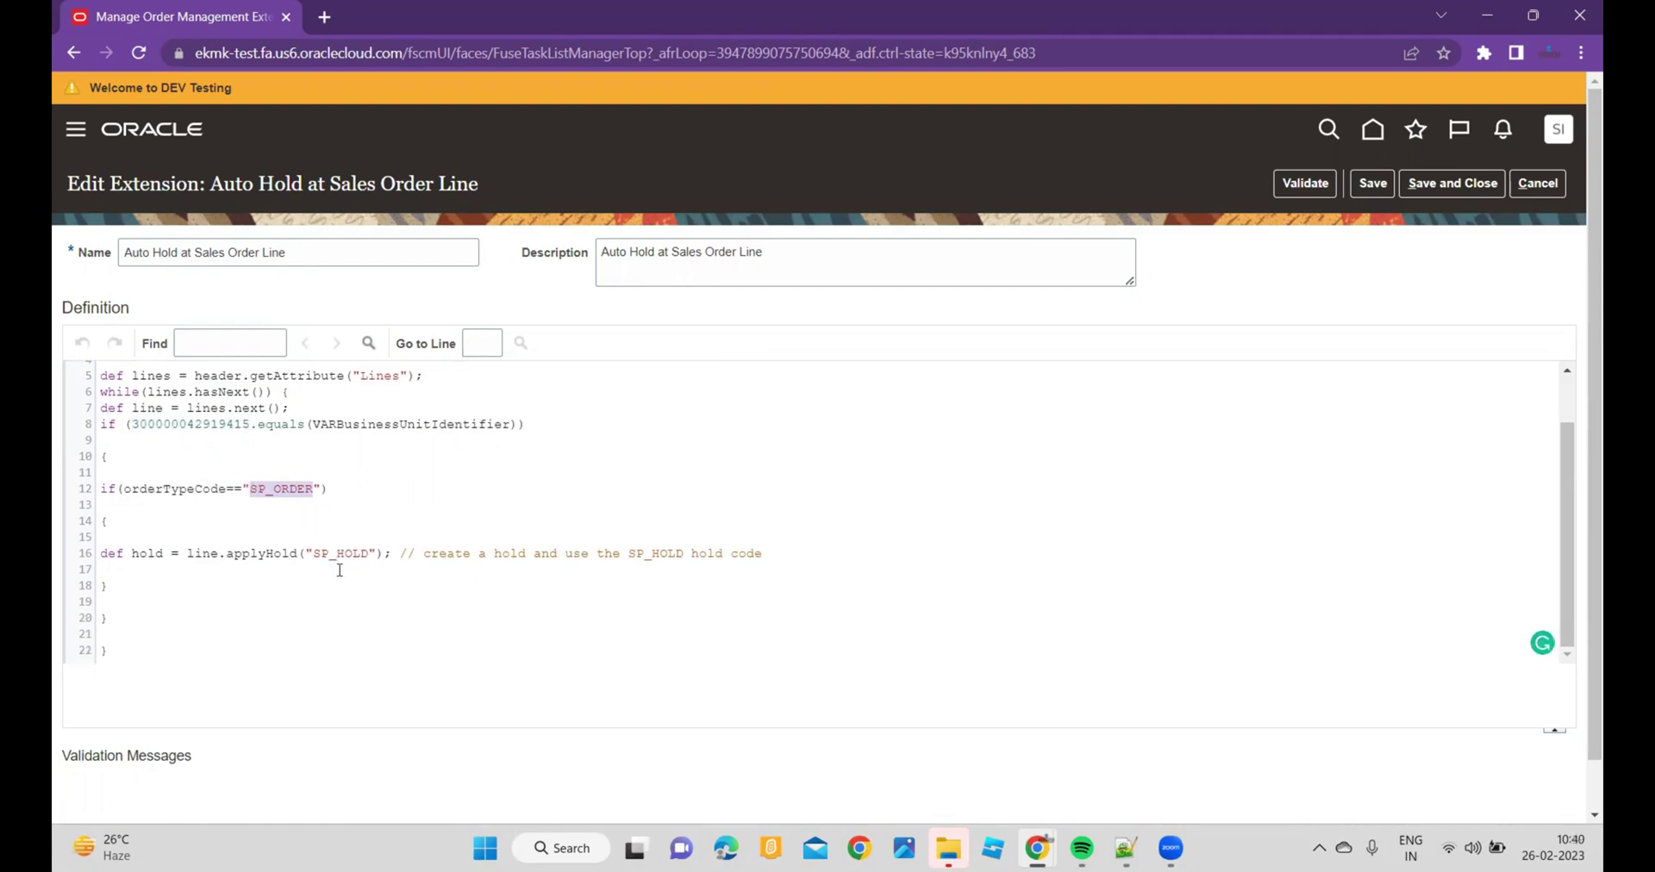
{"action": "scroll", "coordinate": [336, 565], "scroll_direction": "down", "scroll_amount": 2}
{"action": "left_click_drag", "start_coordinate": [314, 553], "coordinate": [371, 557]}
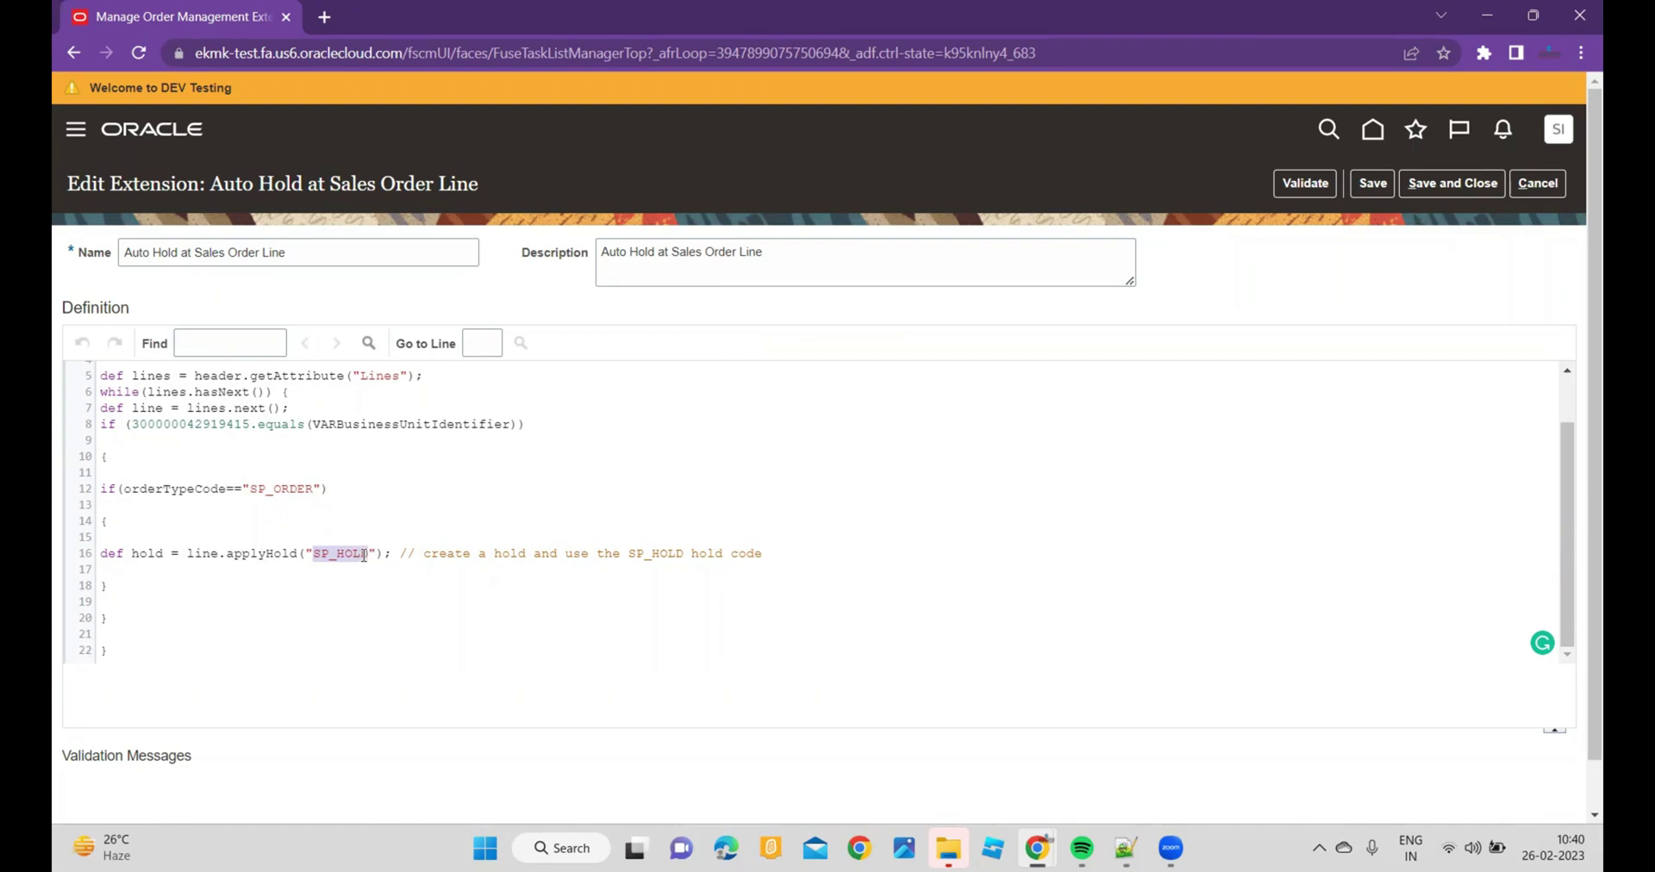
Step: Duplicate the extension's browser tab and open the Setup and Maintenance task search page in the copy
{"action": "right_click", "coordinate": [193, 17]}
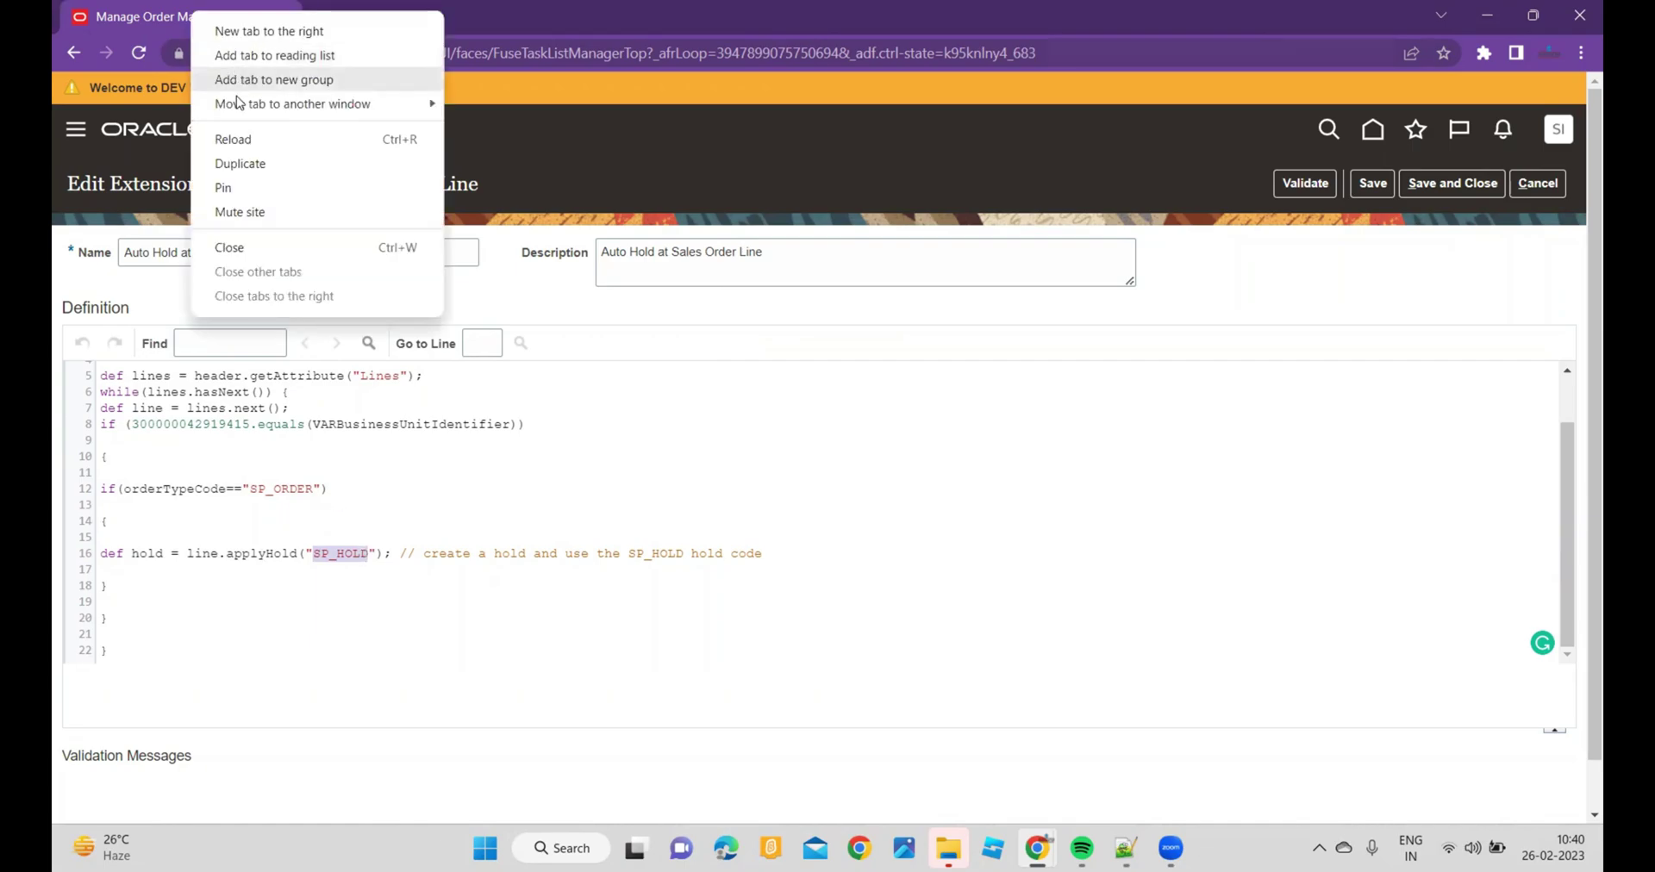
{"action": "left_click", "coordinate": [240, 164]}
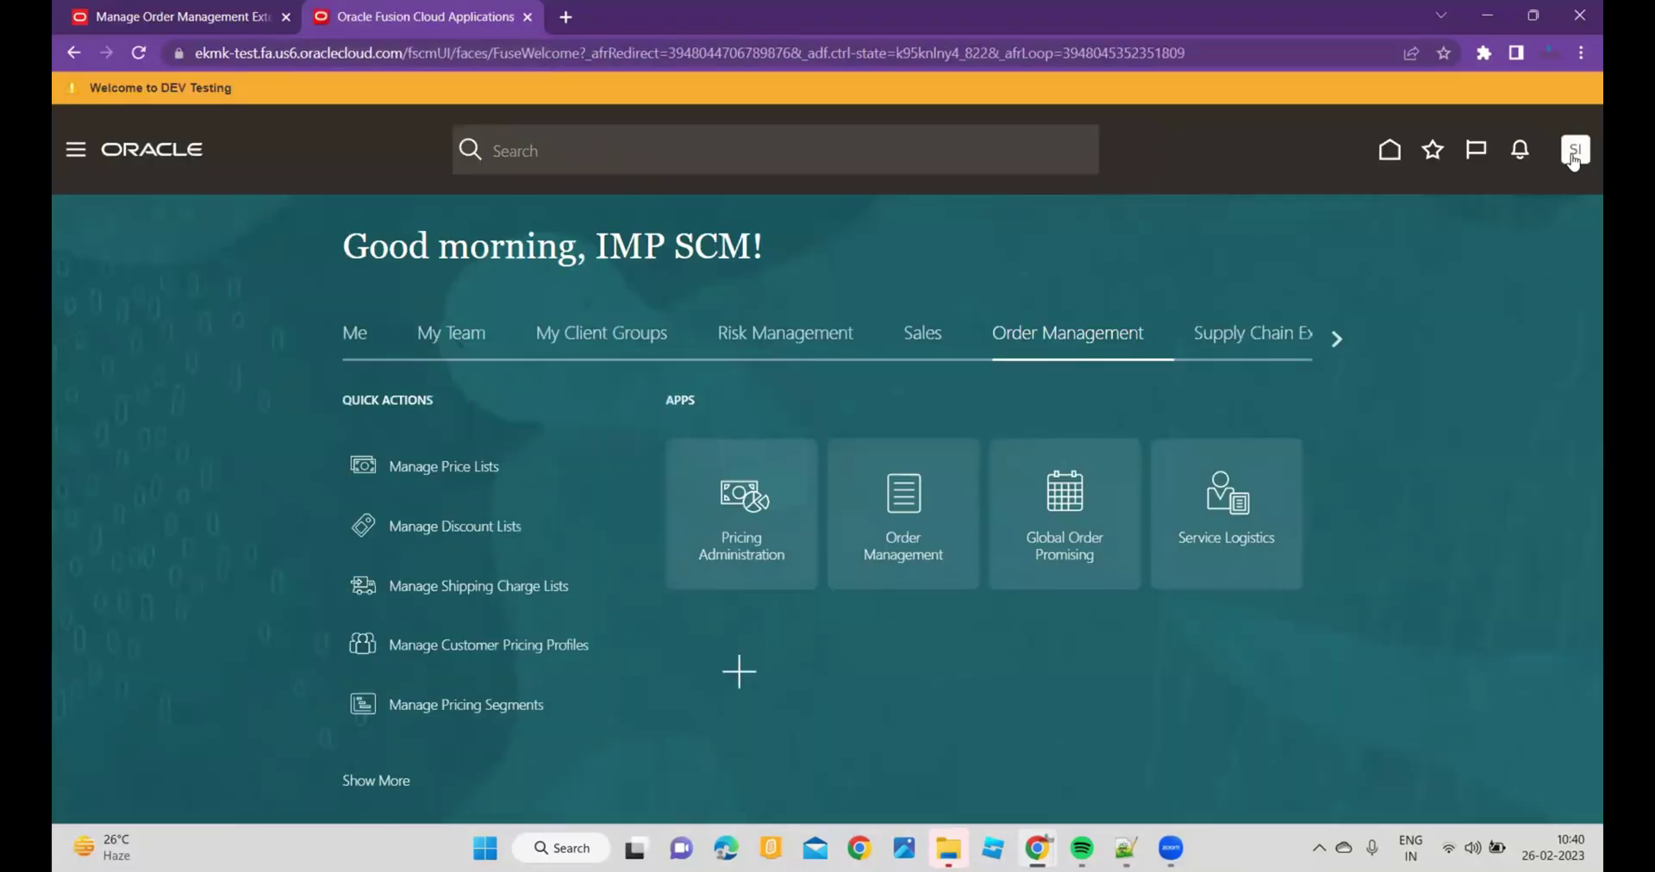
{"action": "left_click", "coordinate": [1558, 155]}
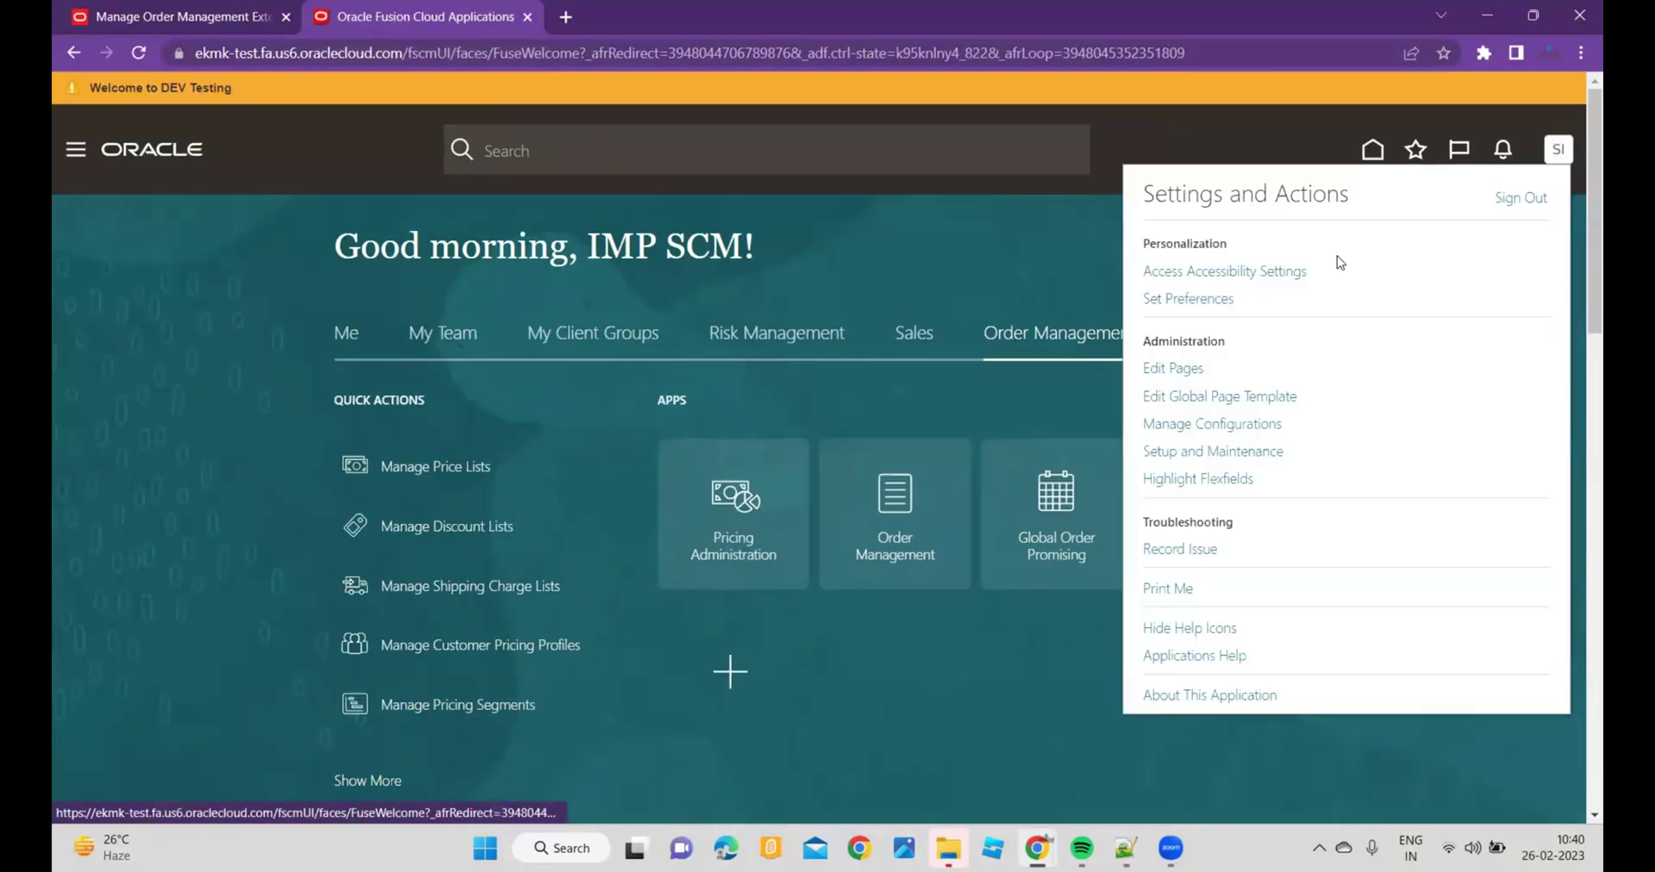
{"action": "left_click", "coordinate": [1221, 451]}
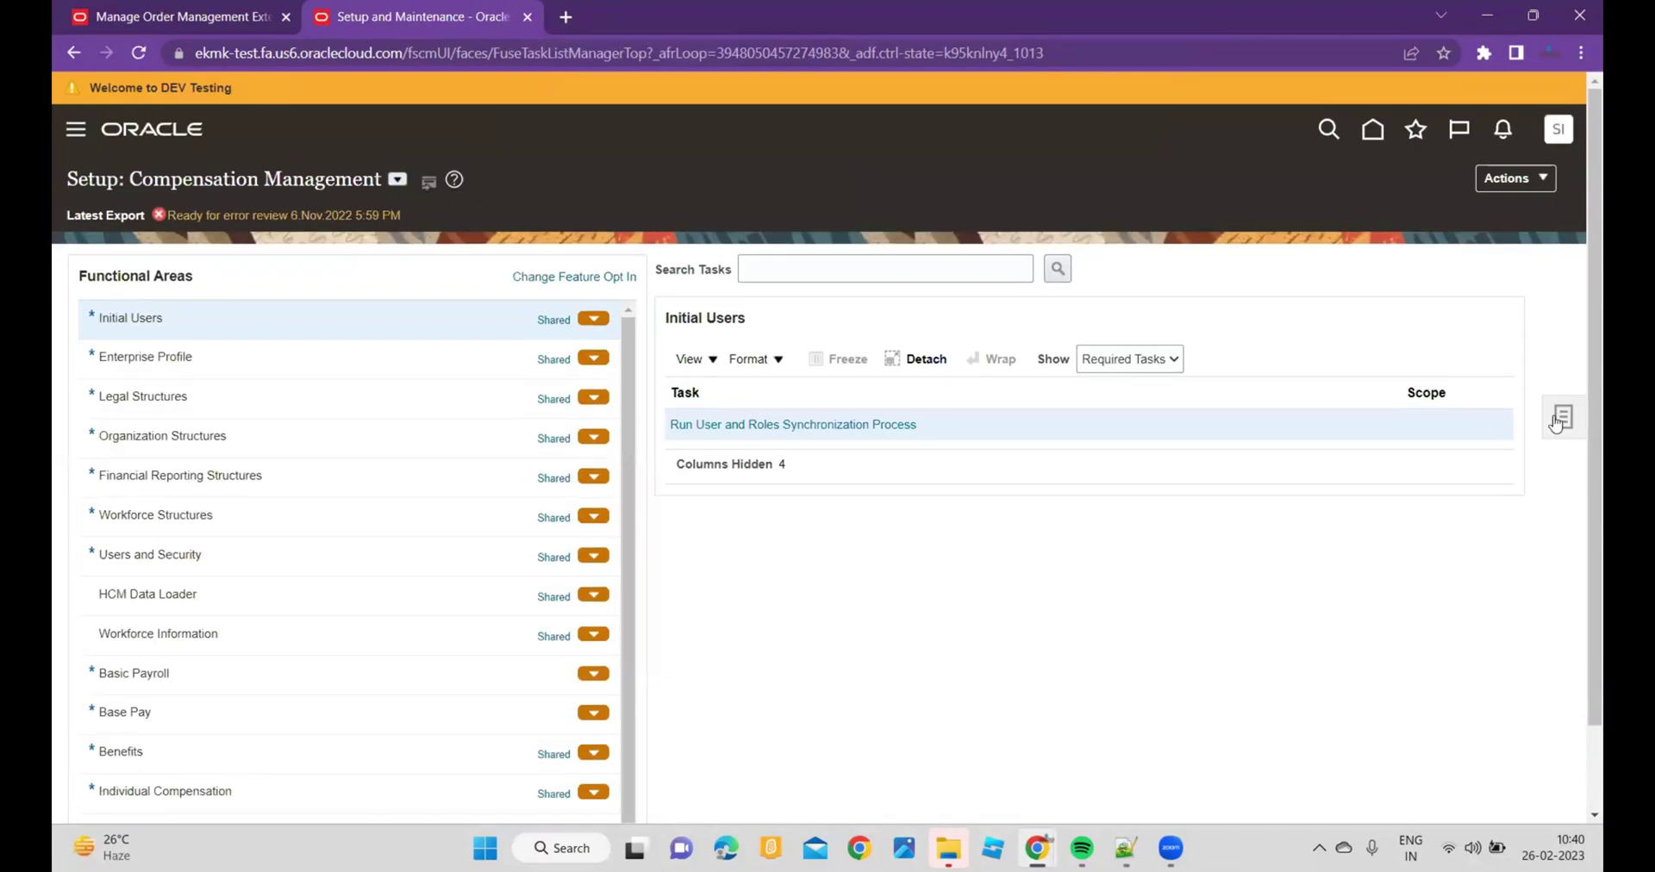
{"action": "left_click", "coordinate": [1561, 418]}
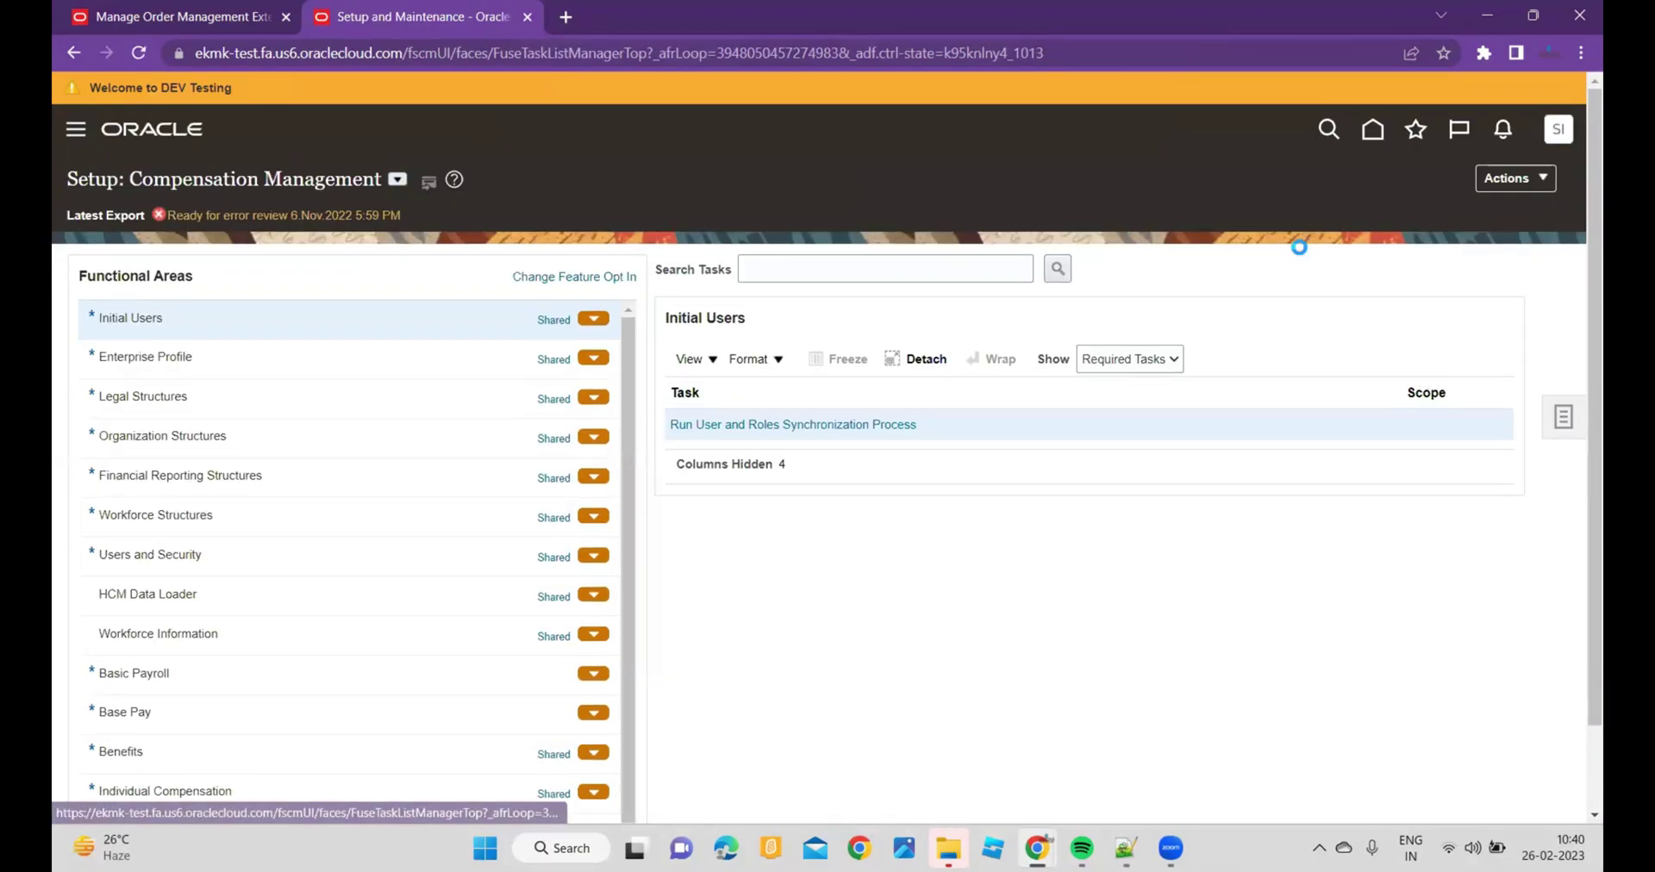
{"action": "left_click", "coordinate": [1386, 426]}
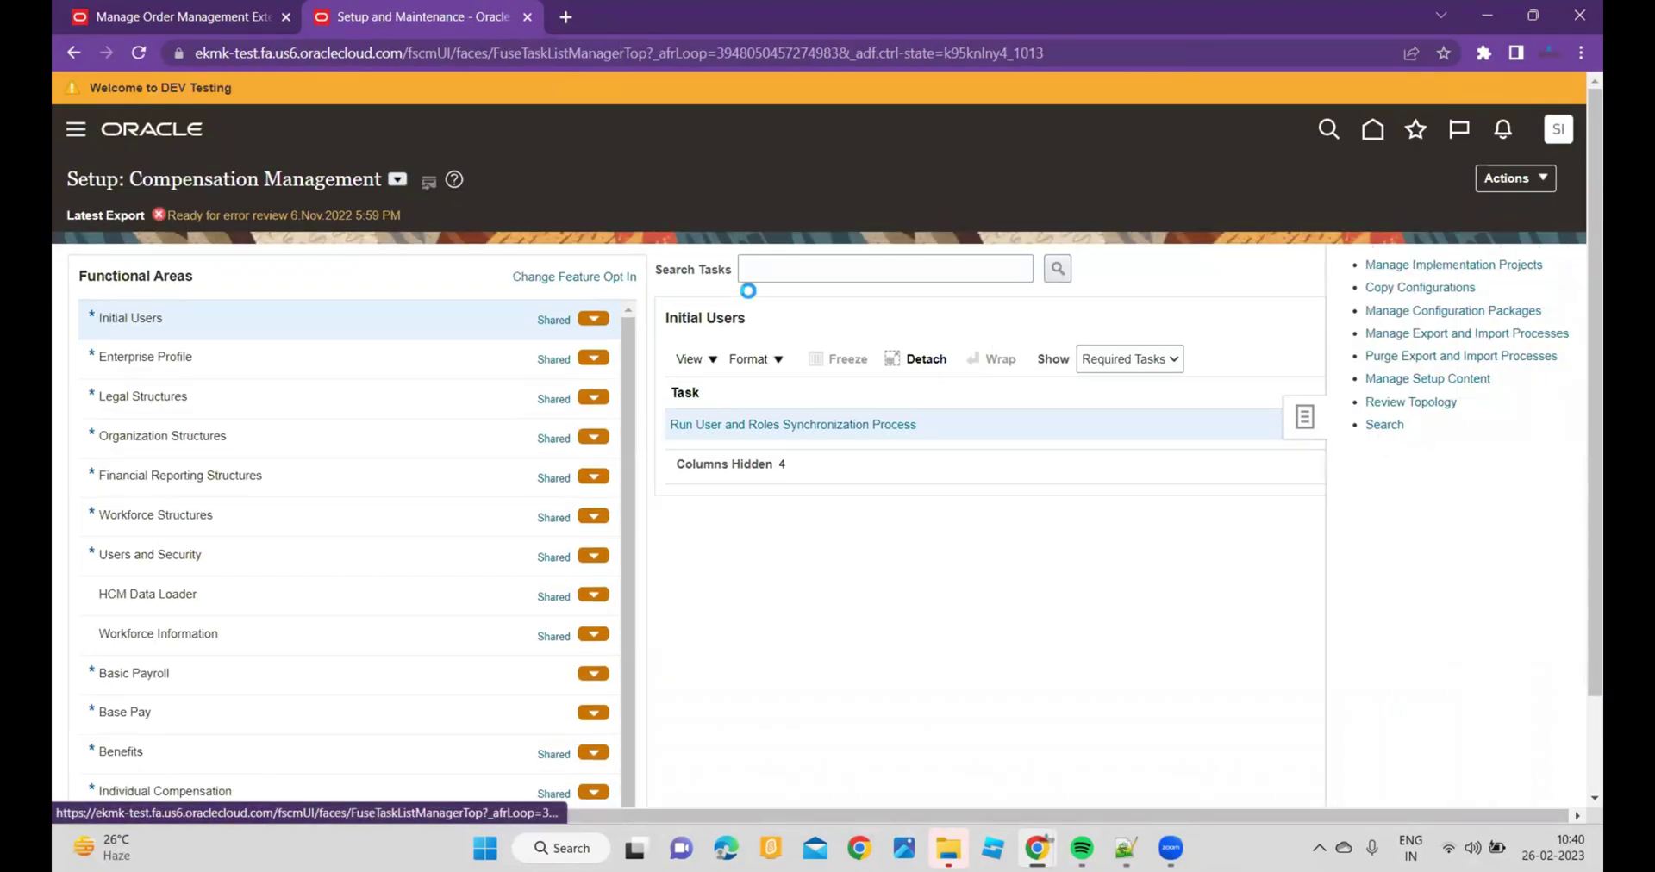
Step: Search the setup tasks for "Manage%hold%", open Manage Hold Codes and select the SP_HOLD definition
{"action": "left_click", "coordinate": [504, 256]}
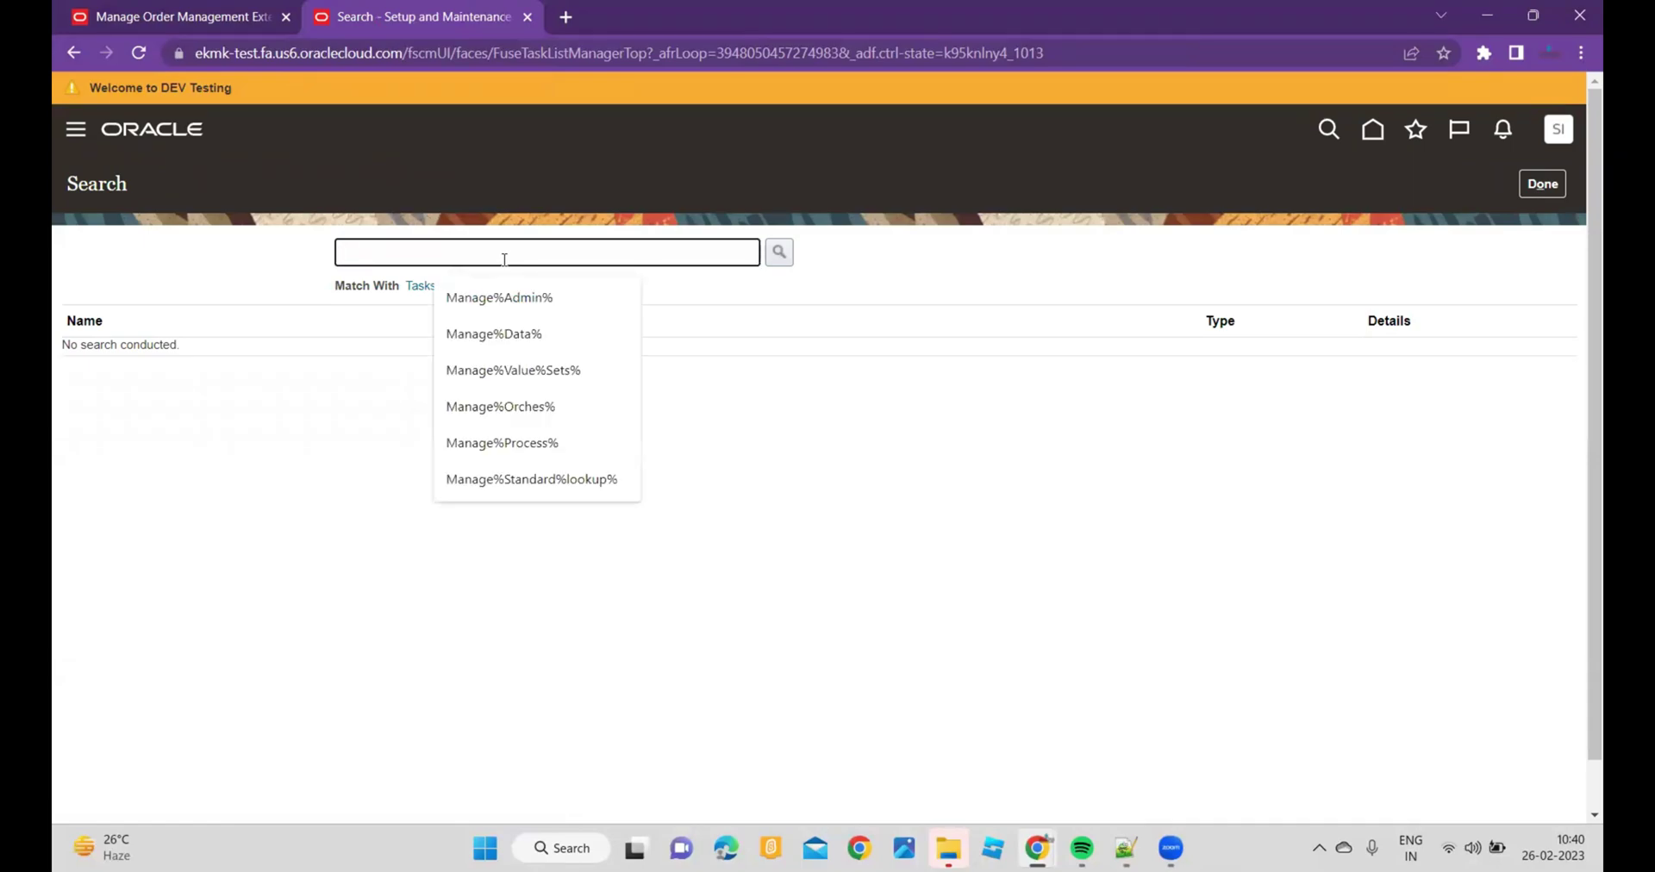
{"action": "type", "text": "Manage%ho"}
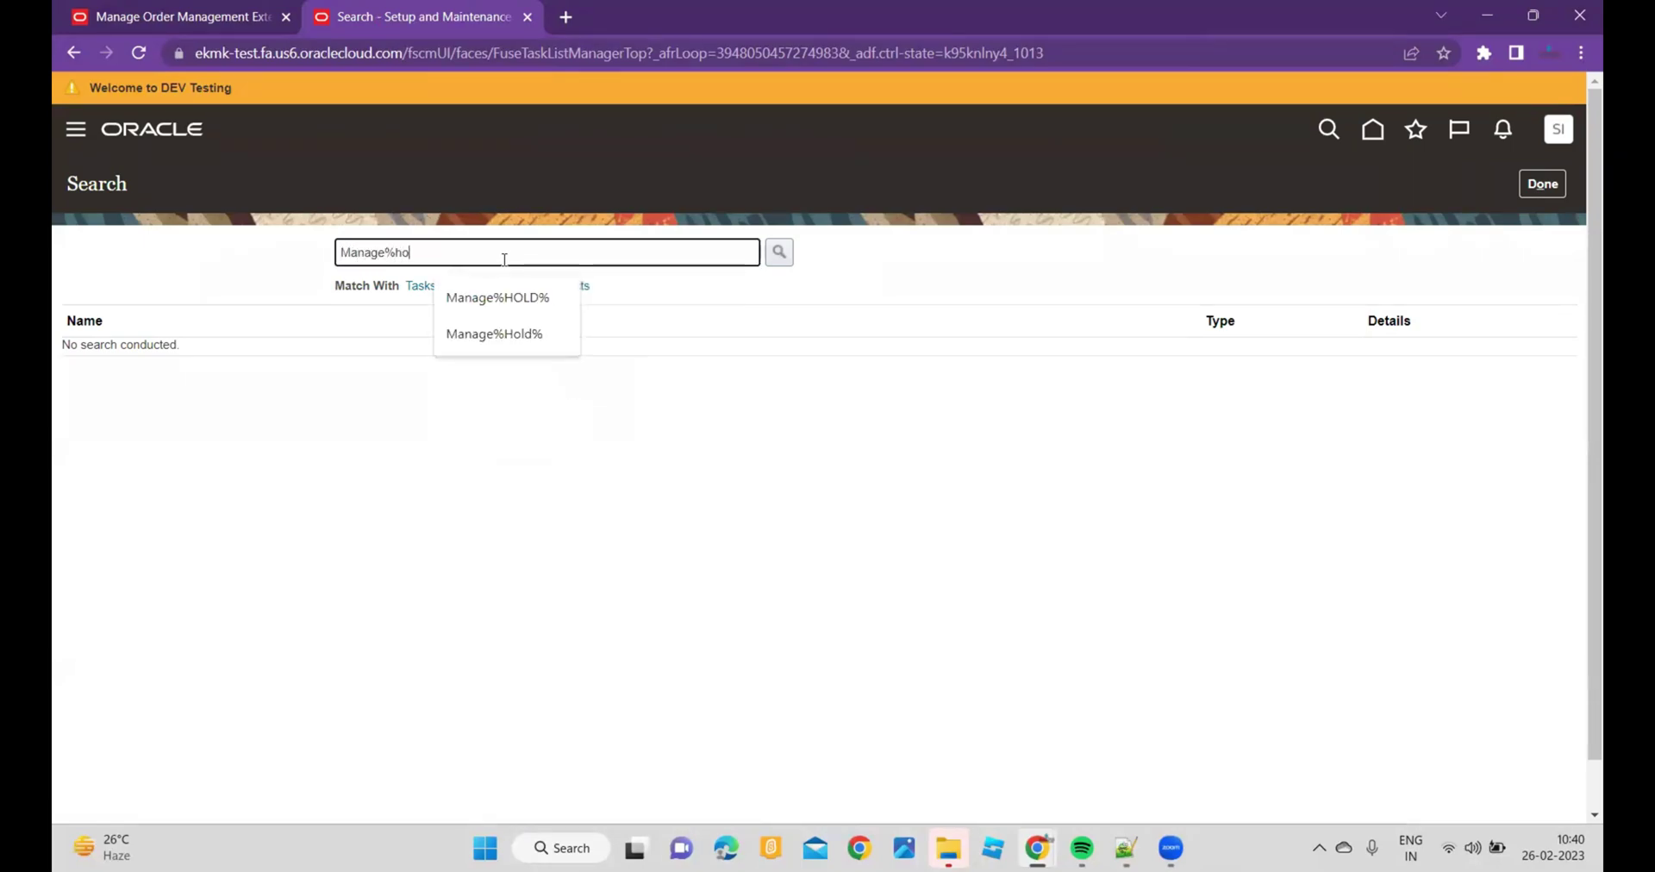
{"action": "type", "text": "ld%"}
{"action": "key", "text": "Return"}
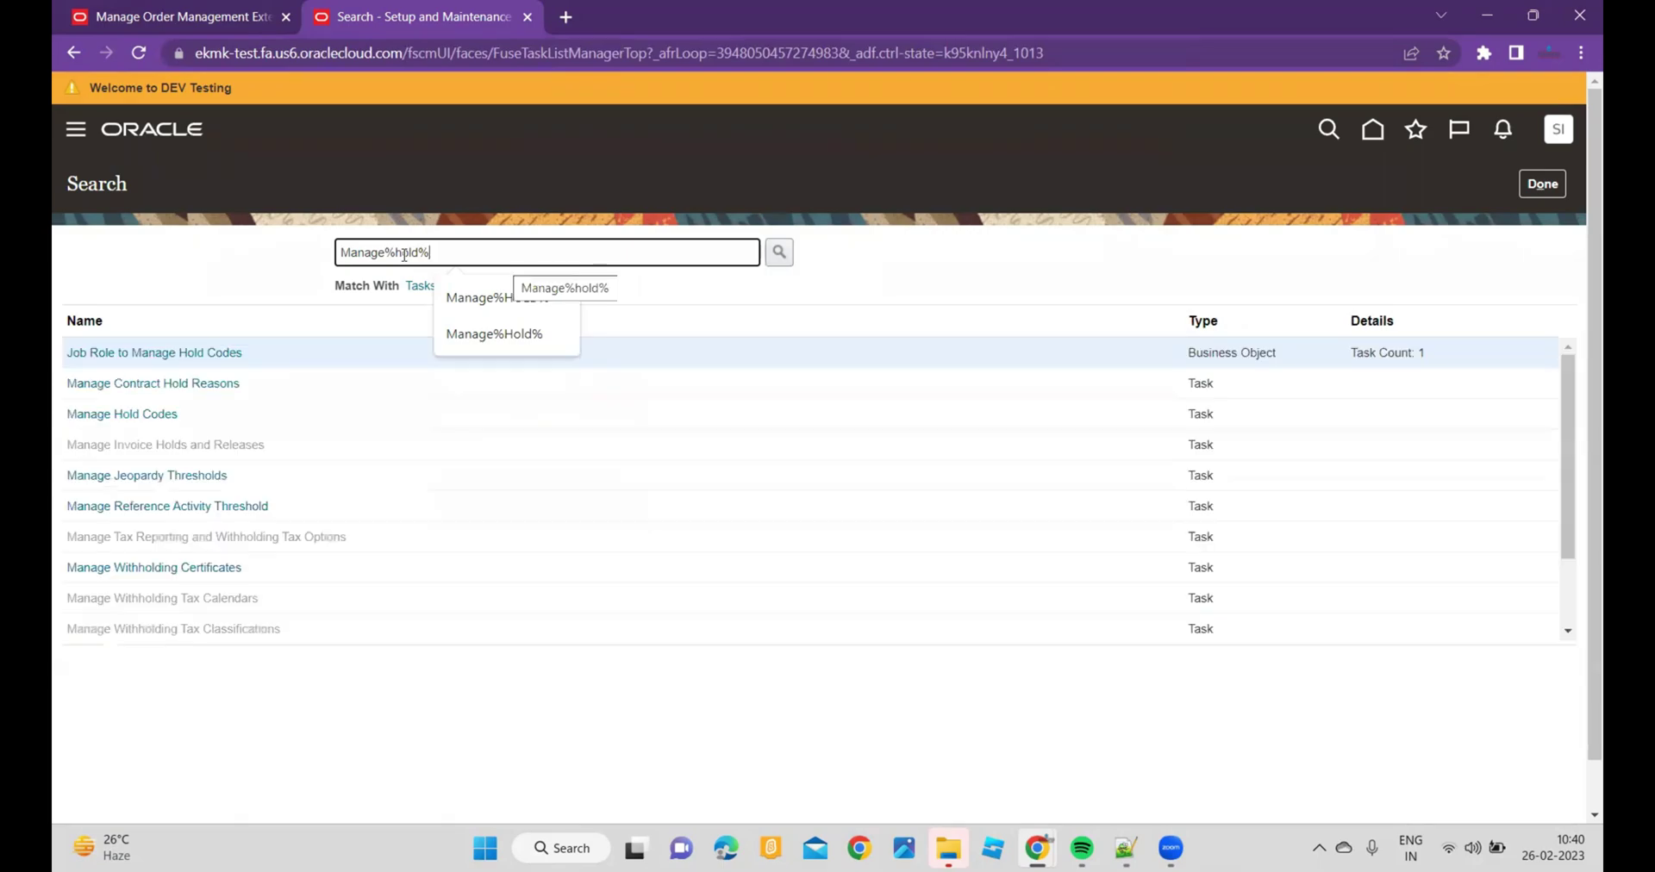
{"action": "left_click", "coordinate": [82, 414]}
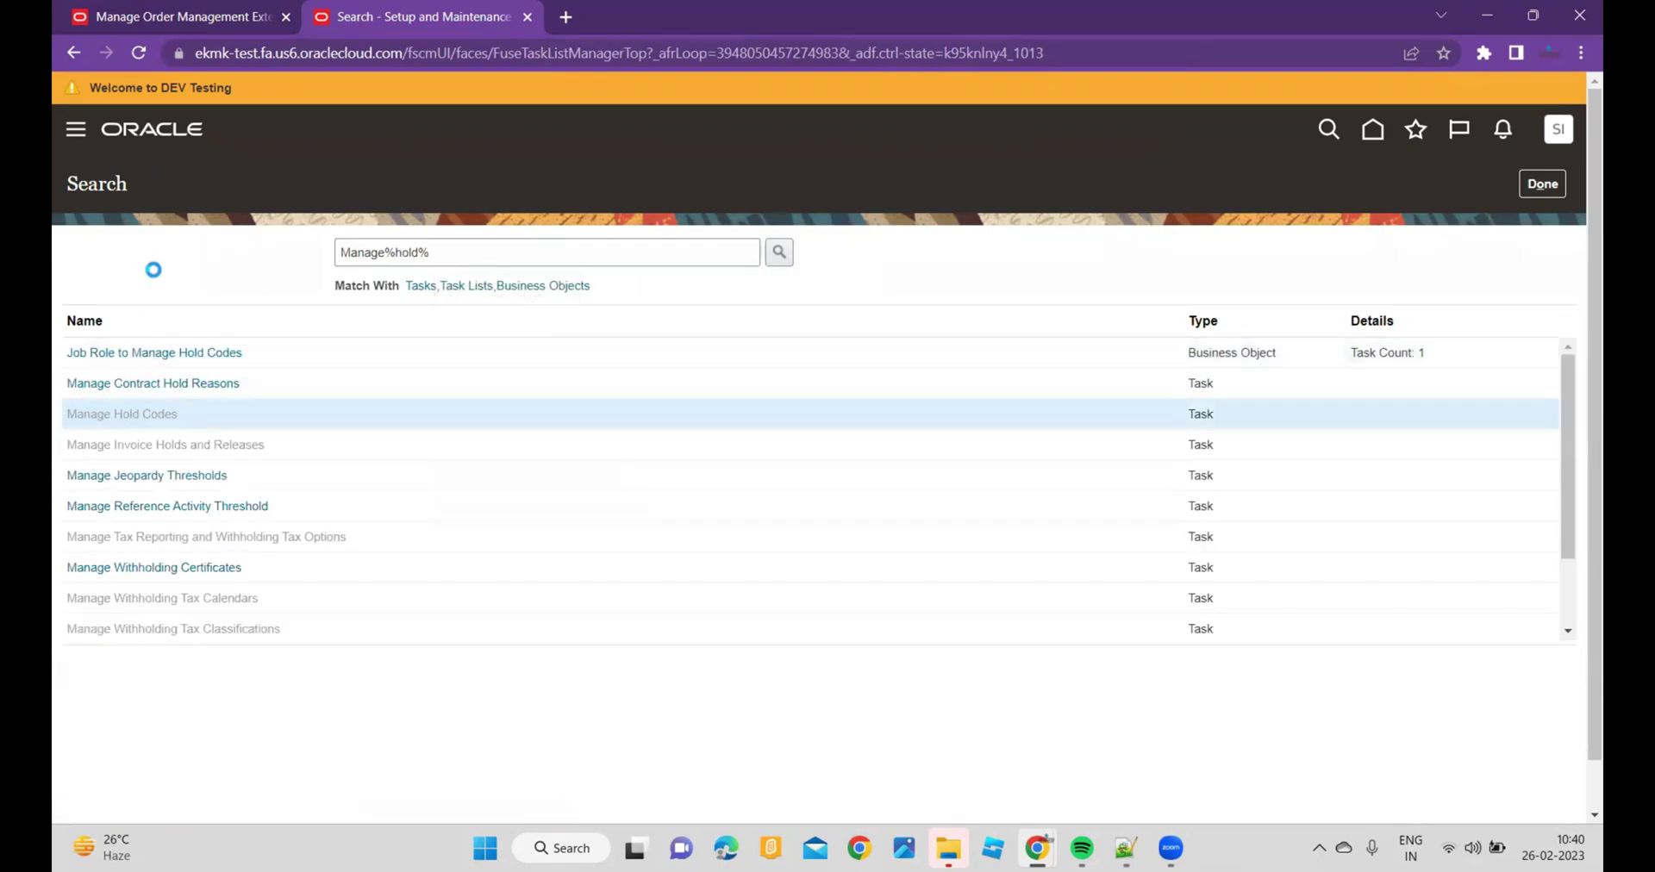
{"action": "left_click", "coordinate": [169, 565]}
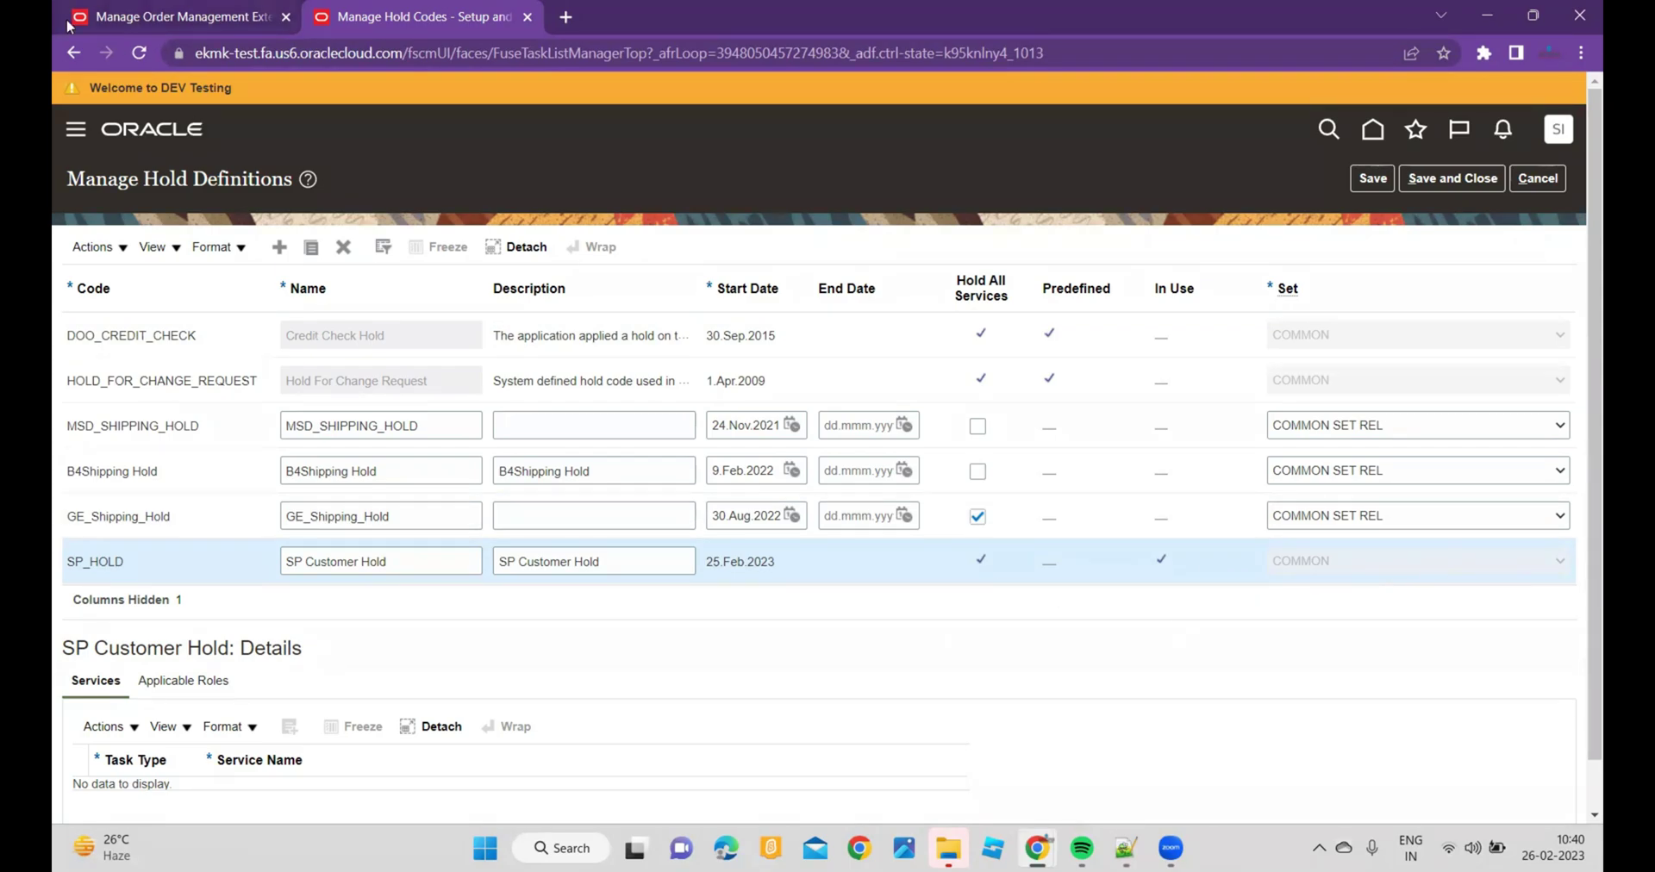
Step: Compare the SP_HOLD hold definition with the extension script, highlighting SP_HOLD in the comment and in the applyHold call
{"action": "left_click", "coordinate": [121, 17]}
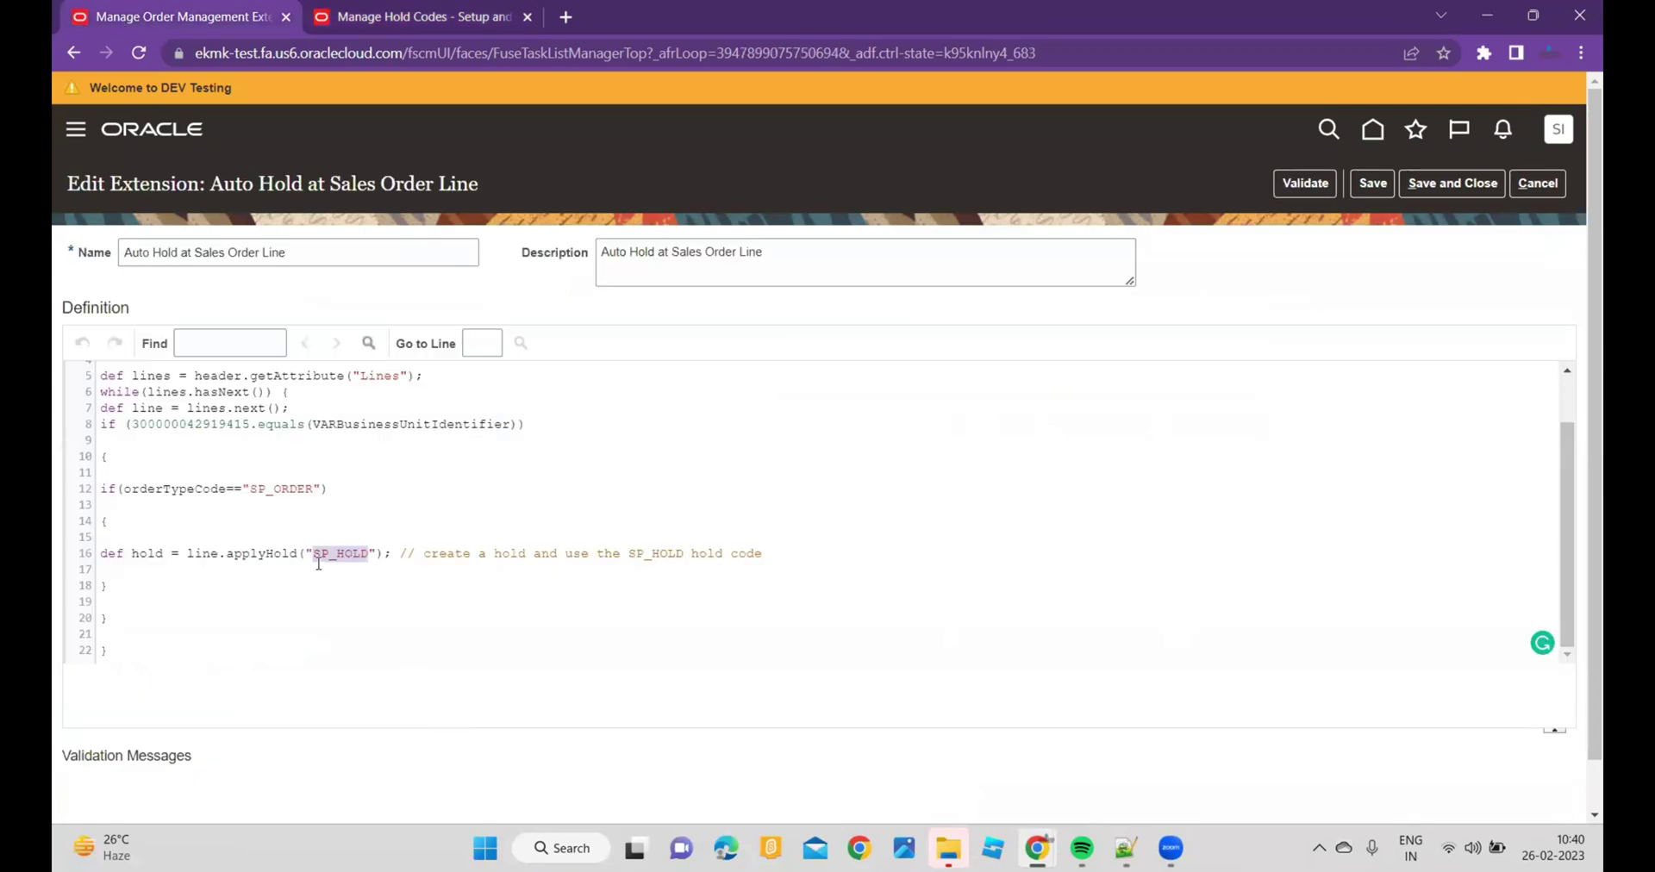
{"action": "left_click", "coordinate": [343, 19]}
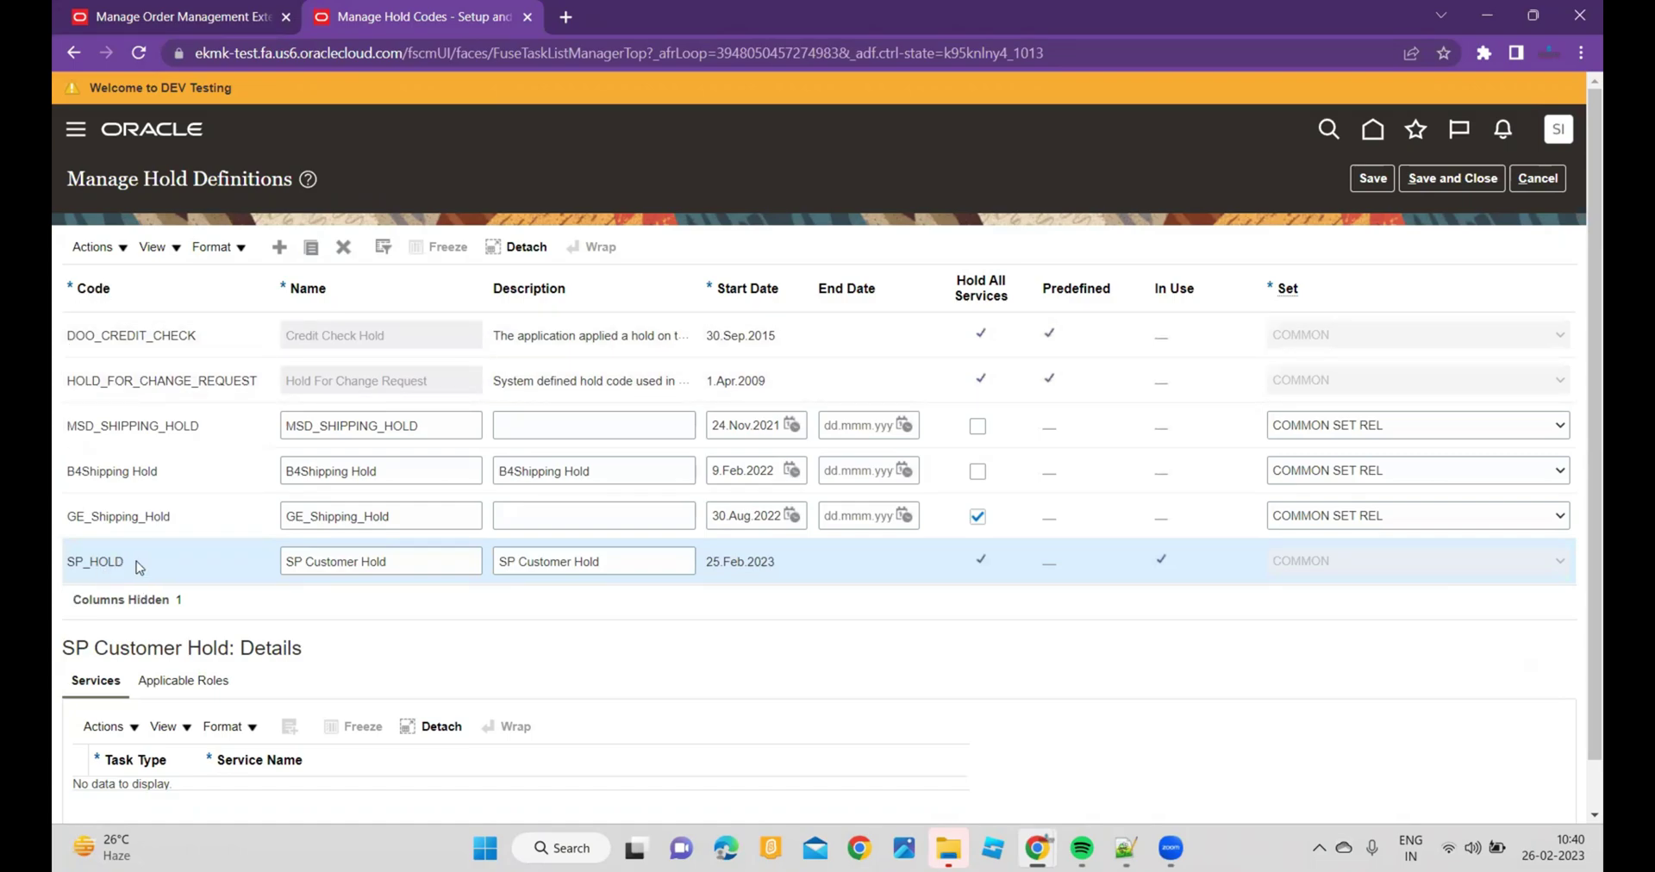
{"action": "left_click", "coordinate": [164, 18]}
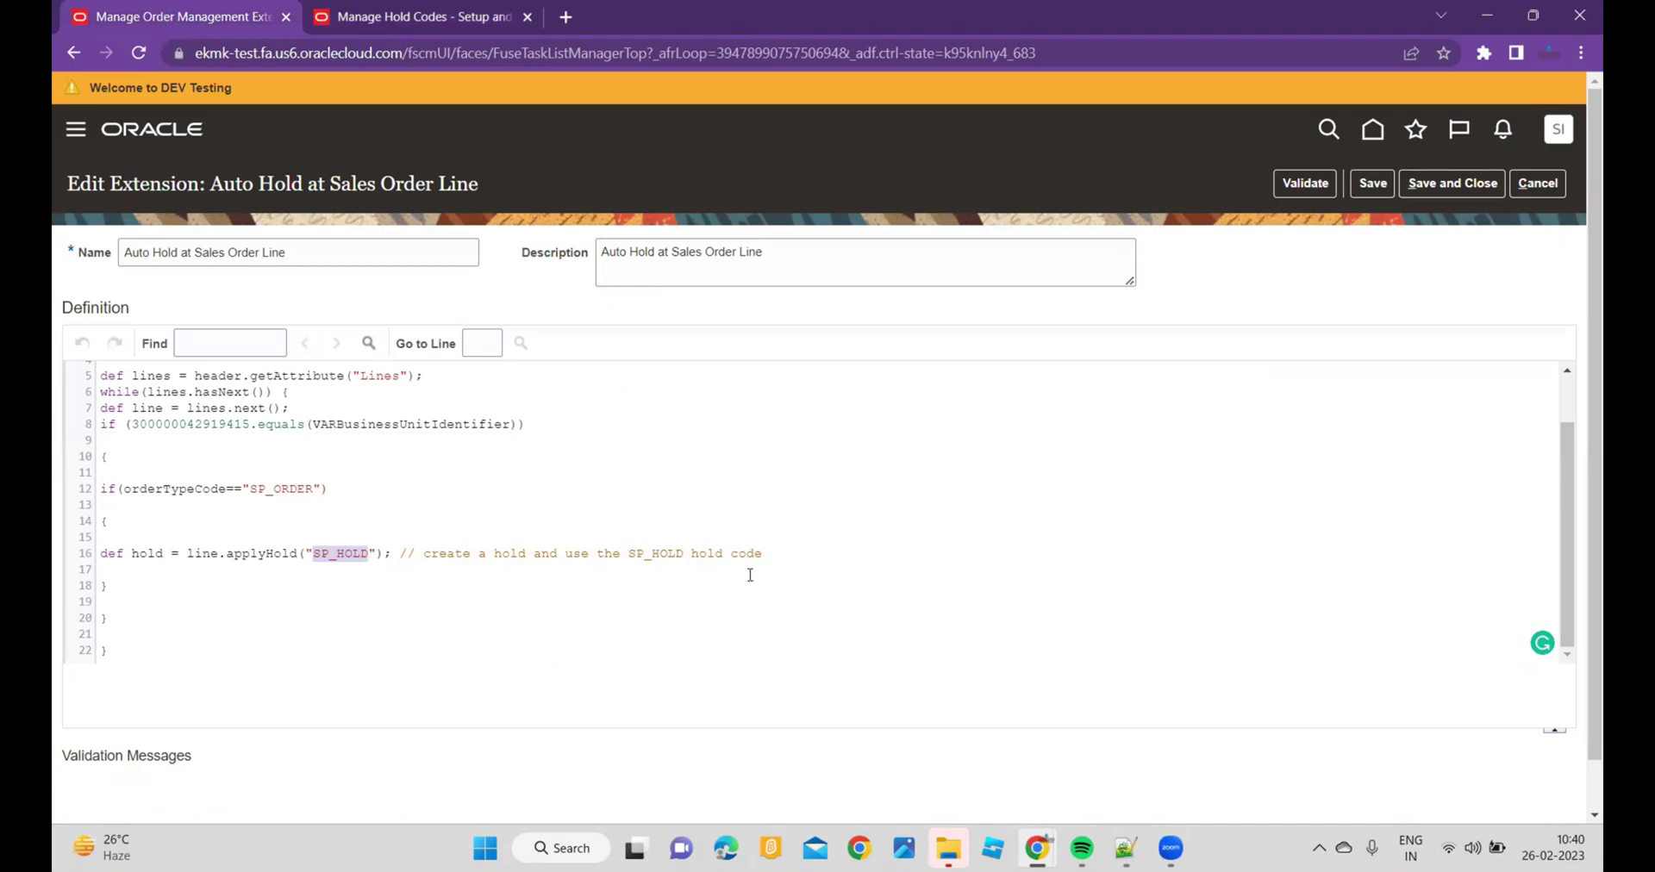
{"action": "left_click_drag", "start_coordinate": [683, 554], "coordinate": [631, 554]}
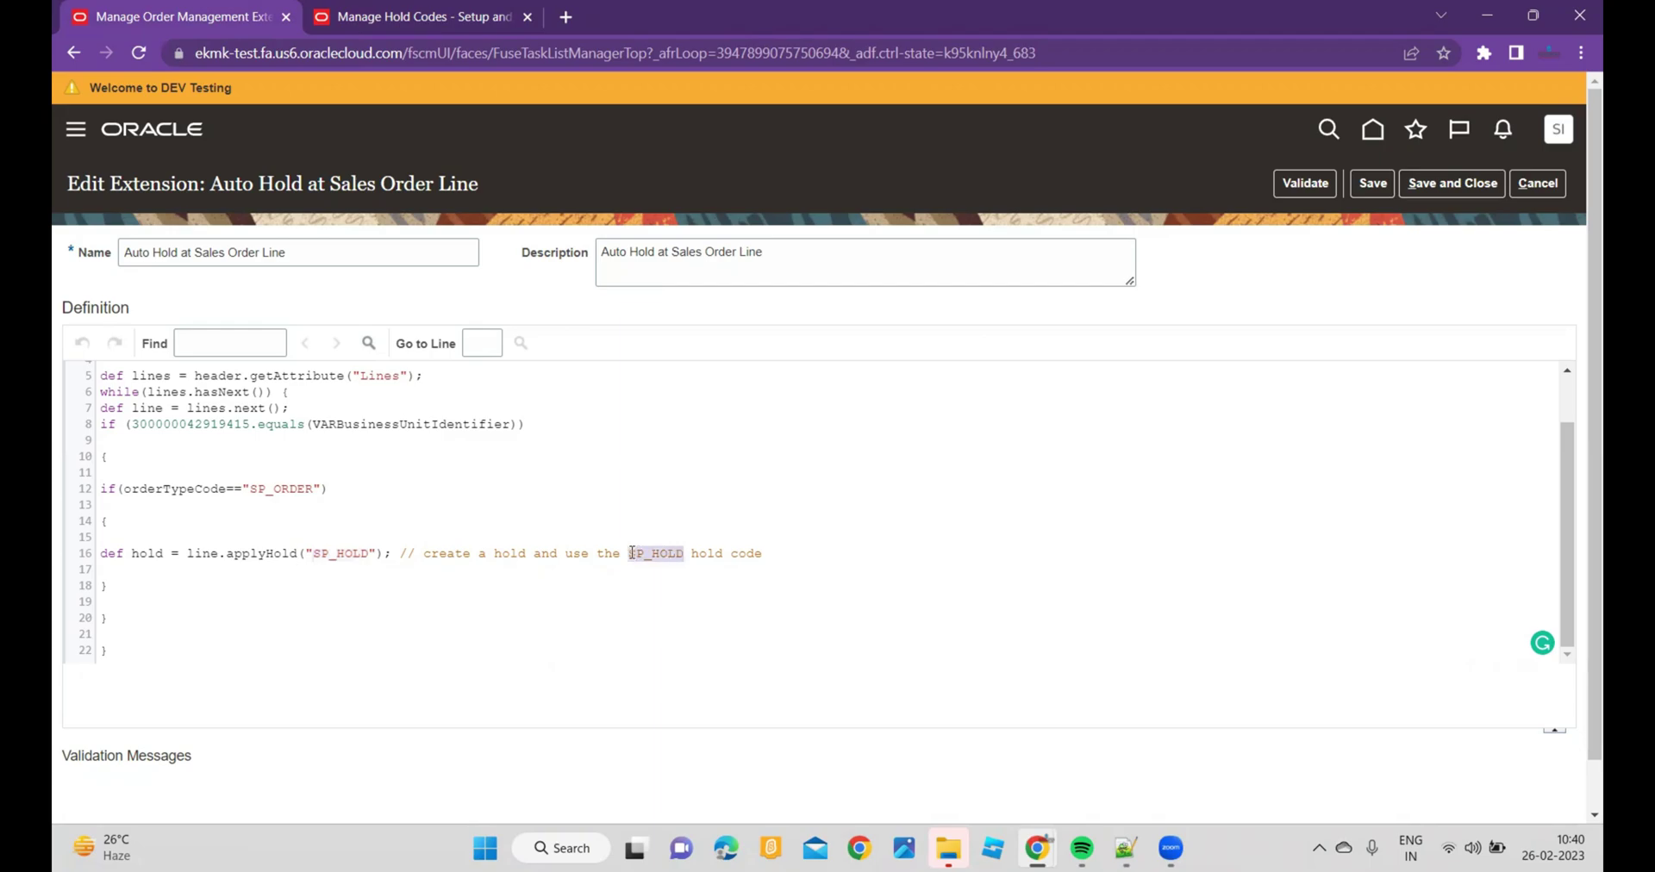
{"action": "left_click_drag", "start_coordinate": [369, 554], "coordinate": [316, 556]}
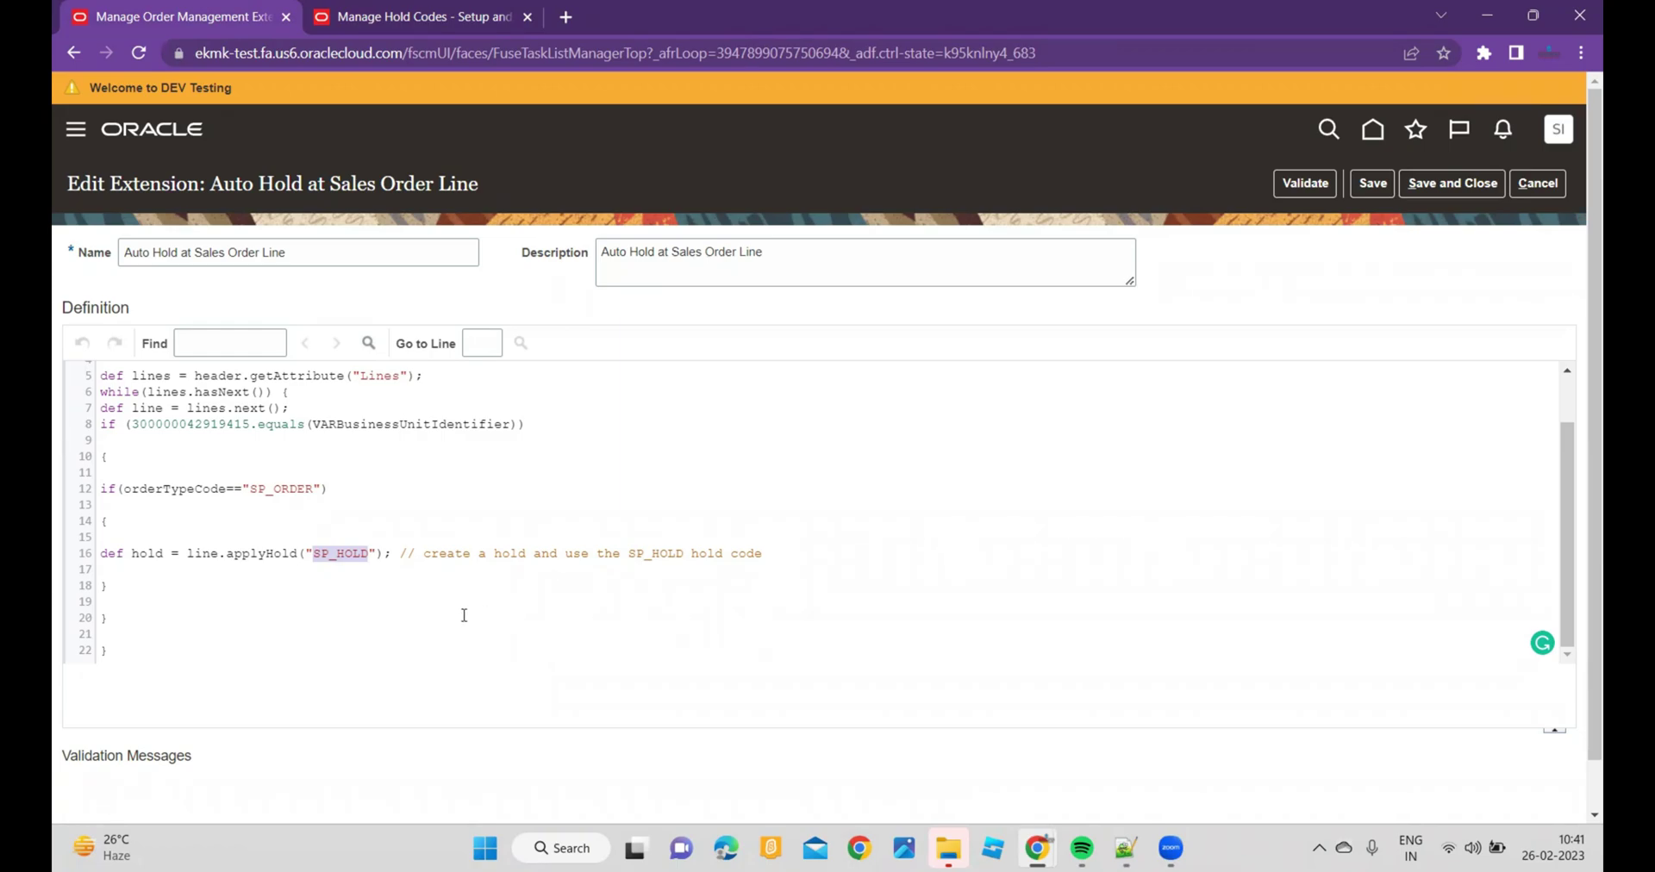
Step: Magnify the extension page, highlight the script from its first line, and switch to Notepad++ to view the copy of the code
{"action": "scroll", "coordinate": [453, 616], "scroll_direction": "up", "scroll_amount": 2}
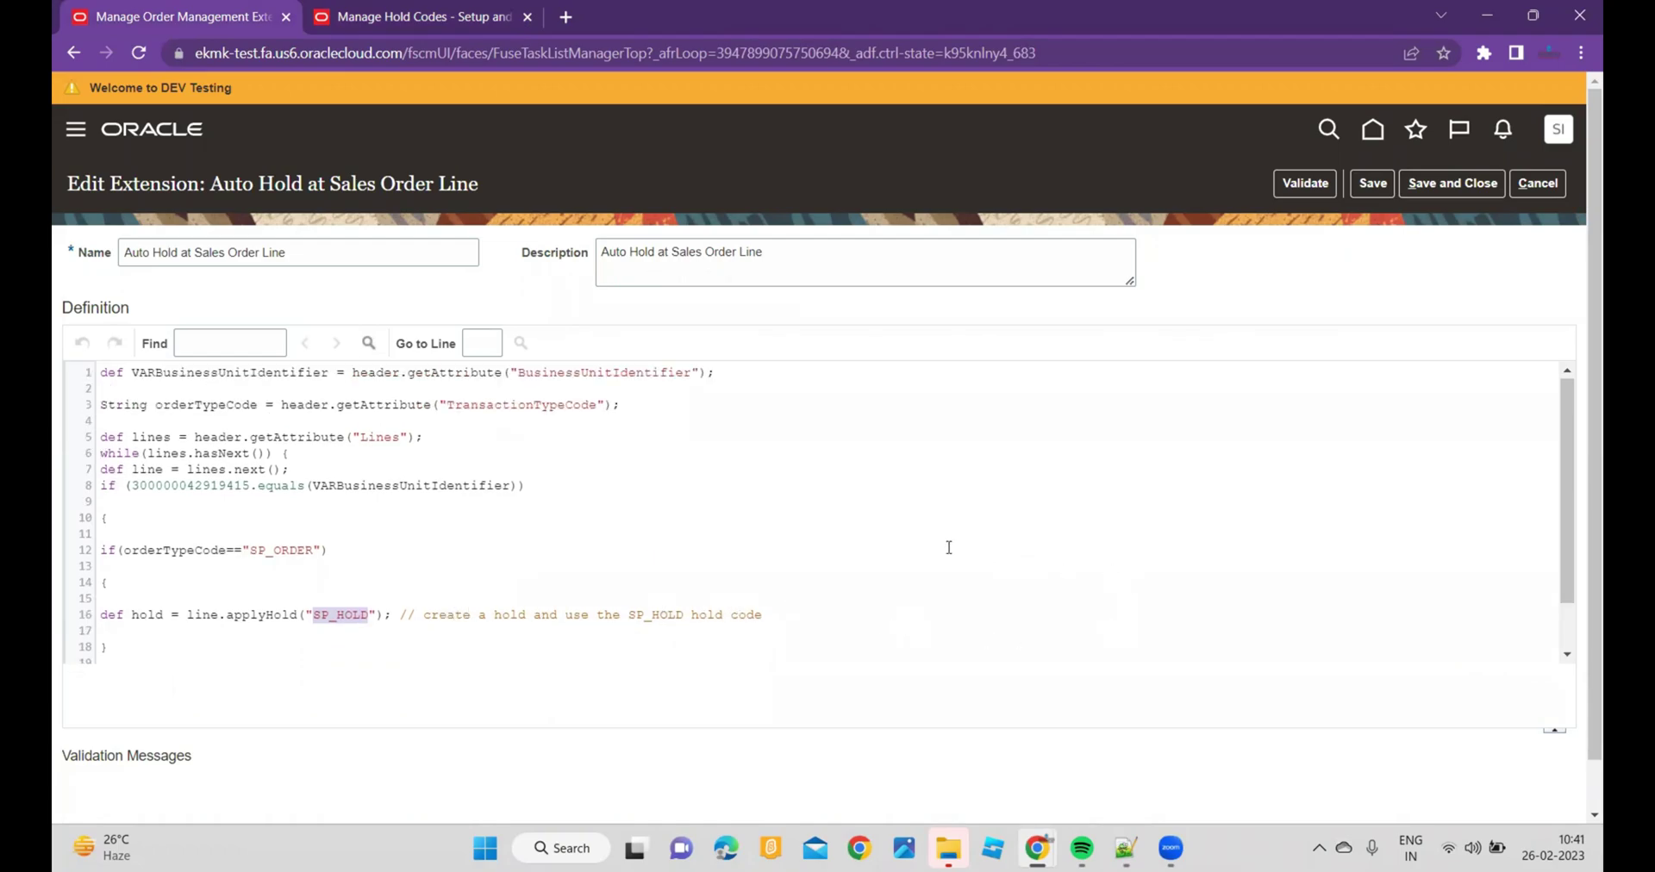
{"action": "key", "text": "ctrl+plus"}
{"action": "key", "text": "ctrl+plus"}
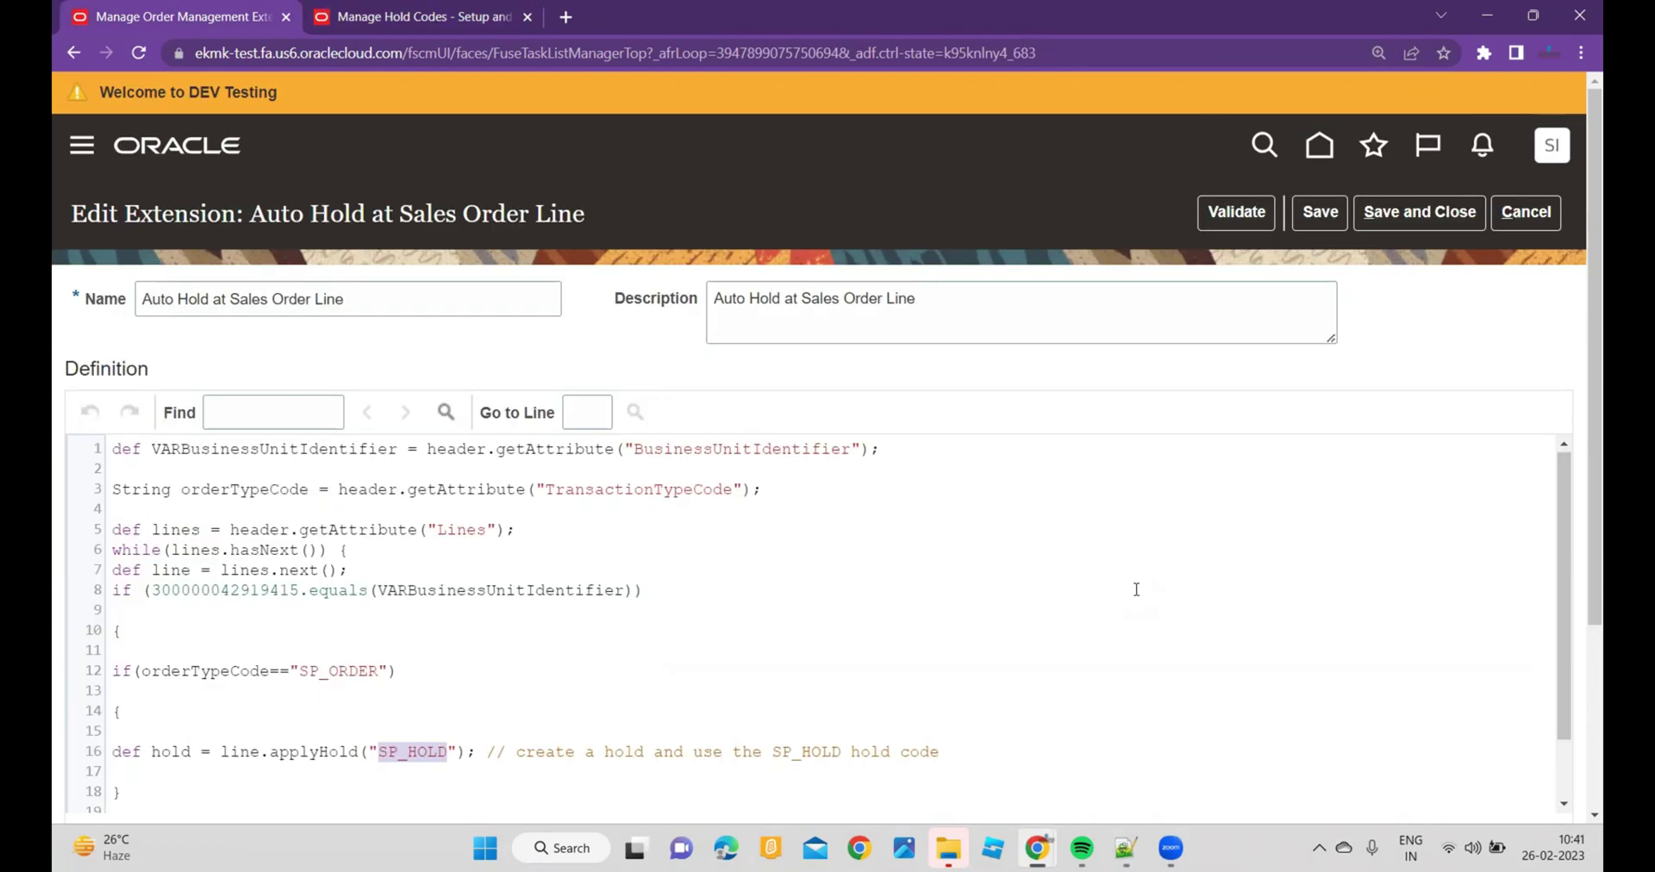
{"action": "scroll", "coordinate": [1137, 590], "scroll_direction": "down", "scroll_amount": 2}
{"action": "left_click_drag", "start_coordinate": [134, 690], "coordinate": [69, 329]}
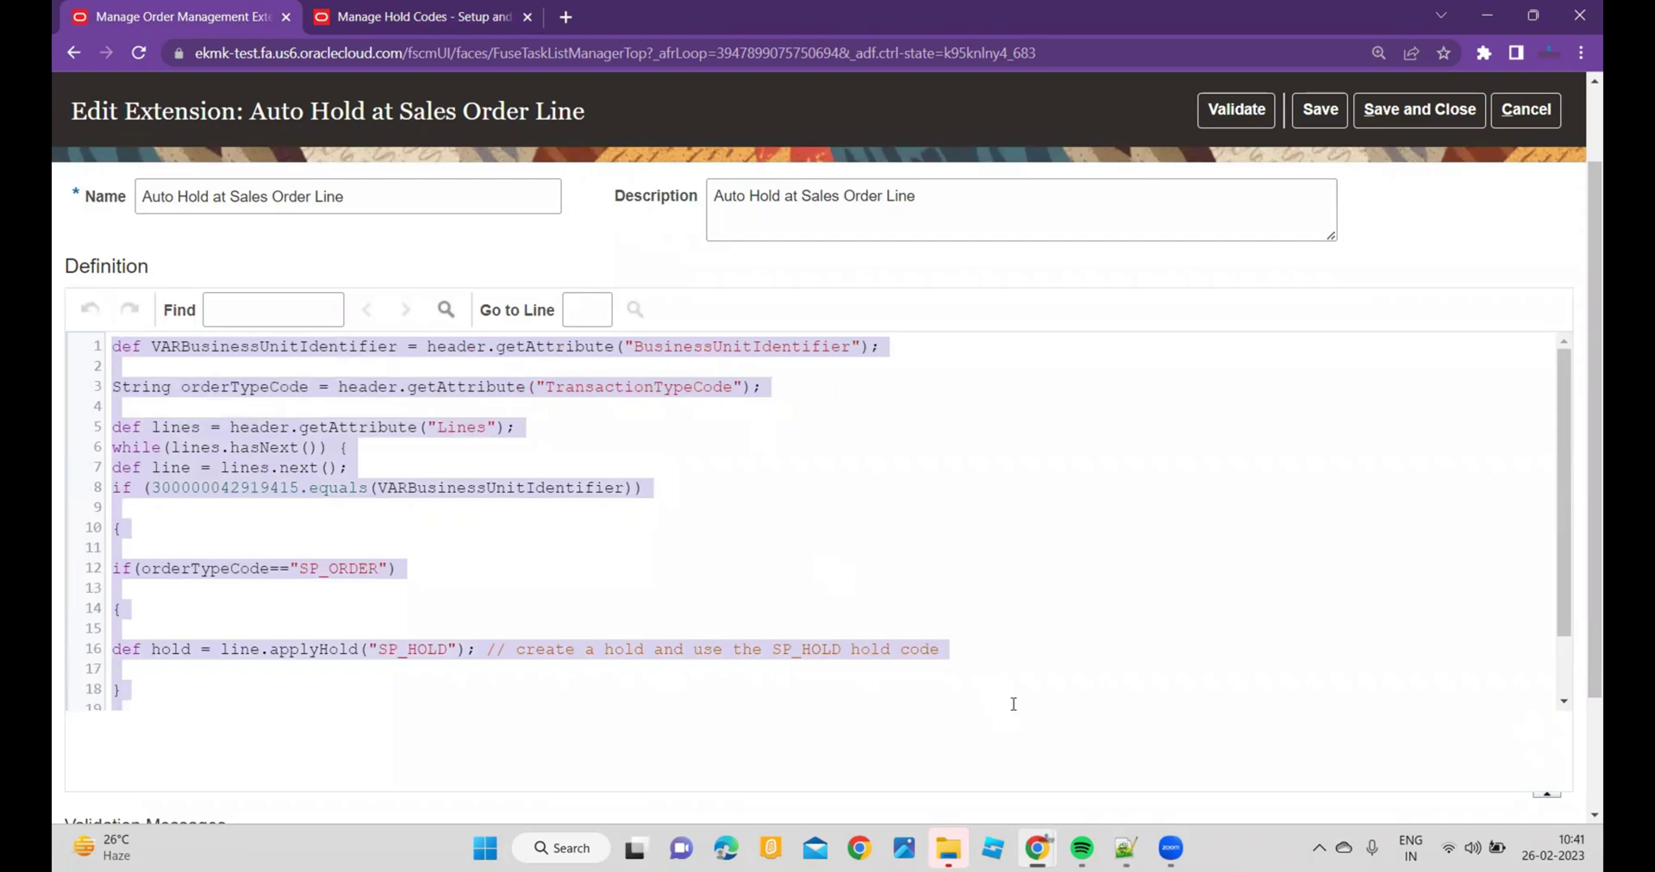
{"action": "left_click", "coordinate": [1125, 849]}
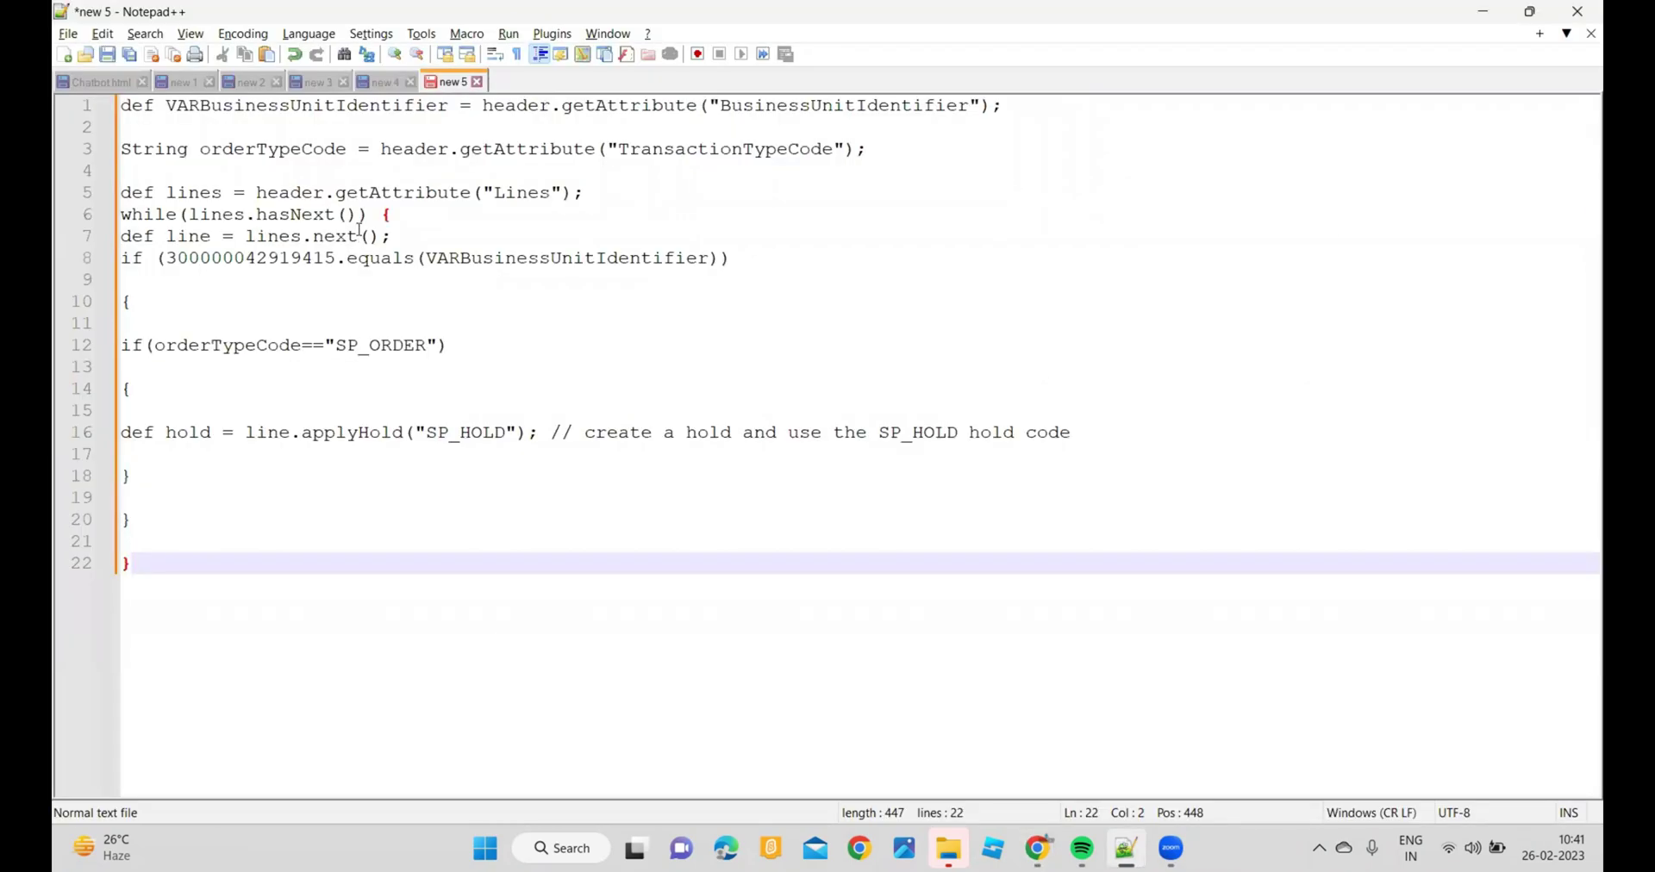